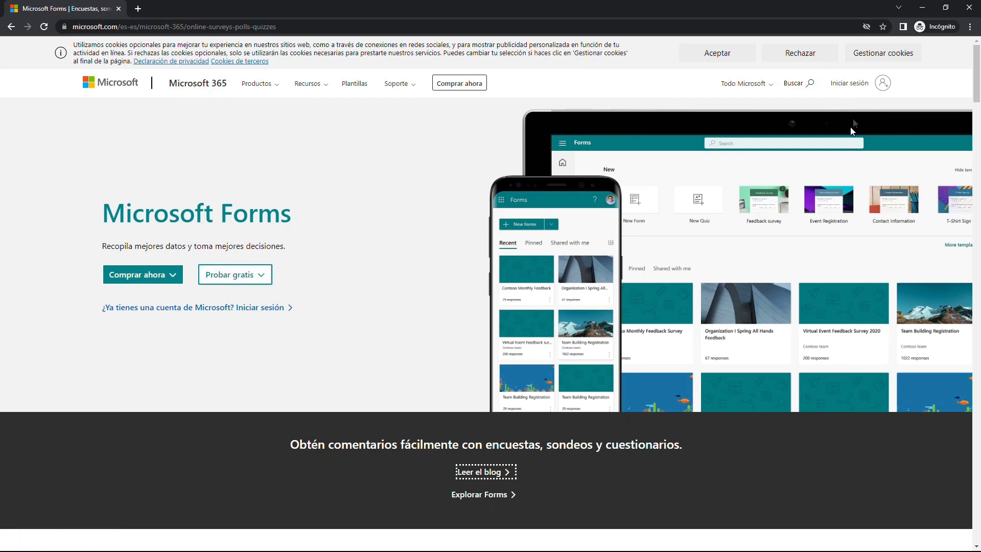
Start signing in to the Microsoft account and open Forms from the full list of Microsoft 365 applications.
click(848, 85)
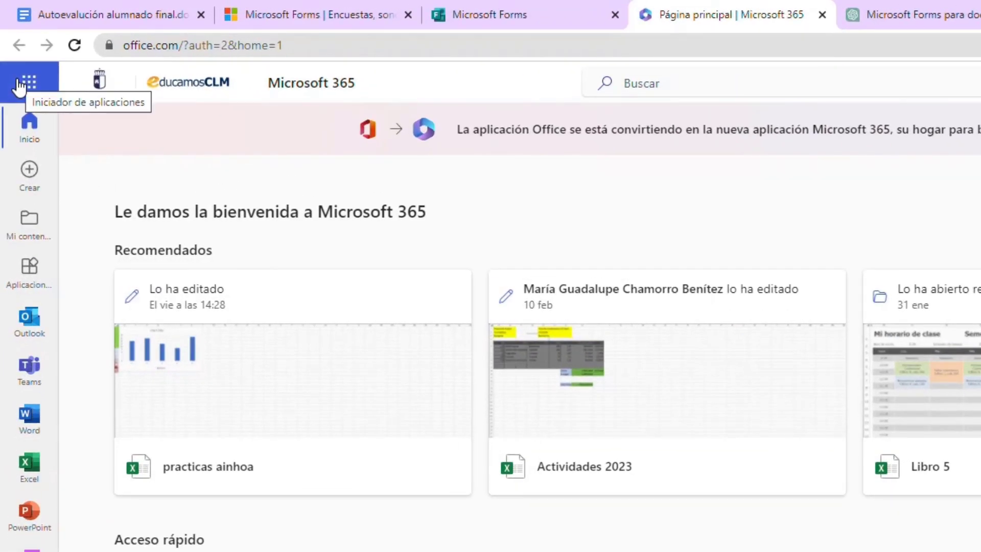
click(19, 85)
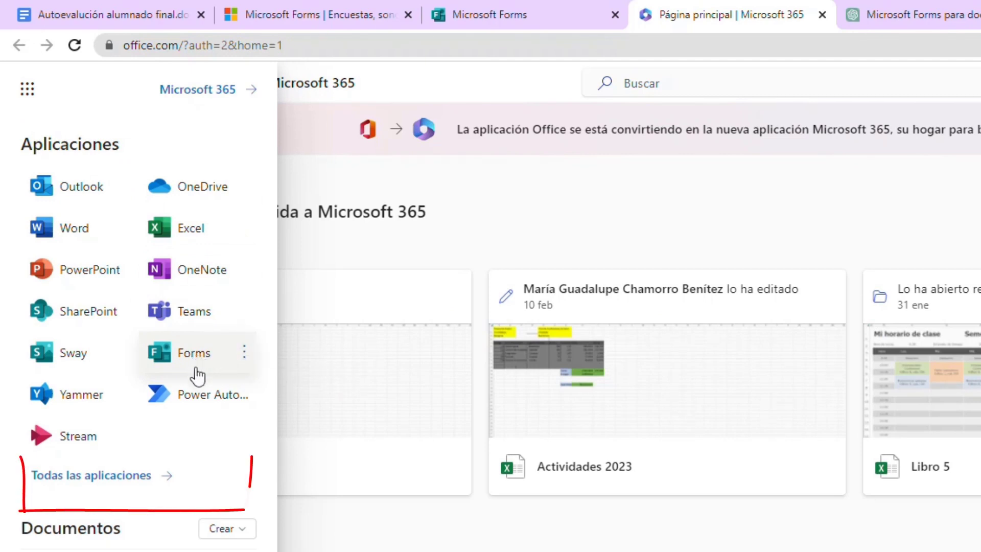
click(91, 476)
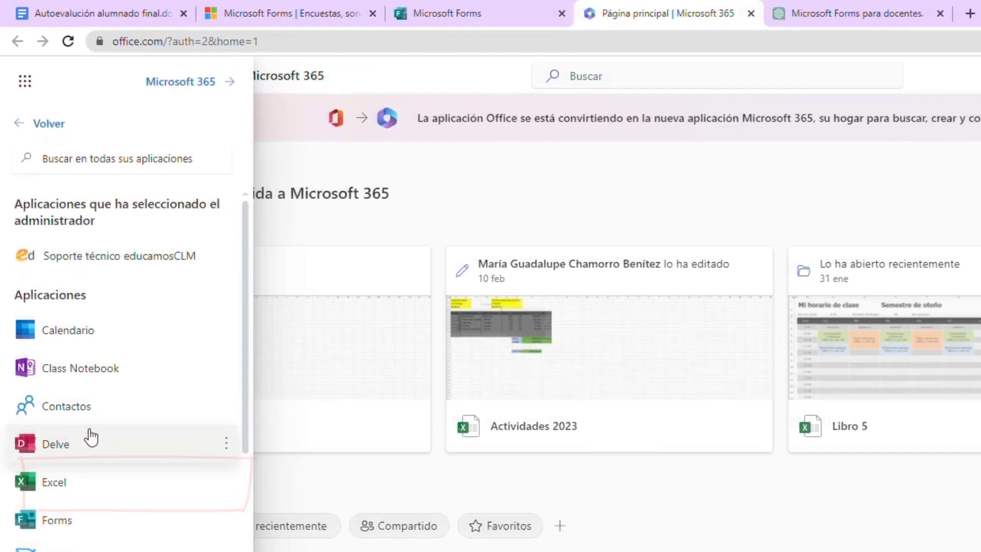
scroll(91, 437, down, 9)
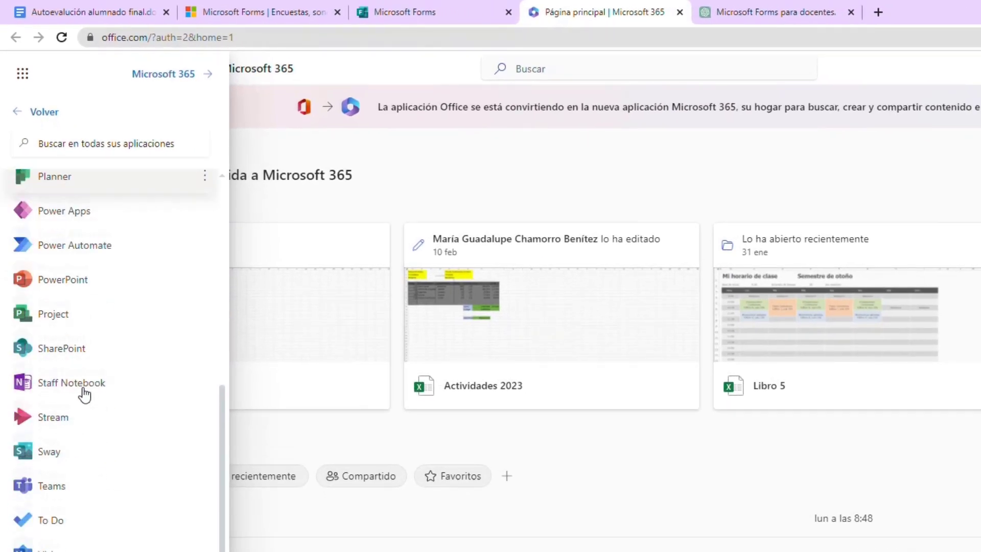
scroll(84, 394, down, 5)
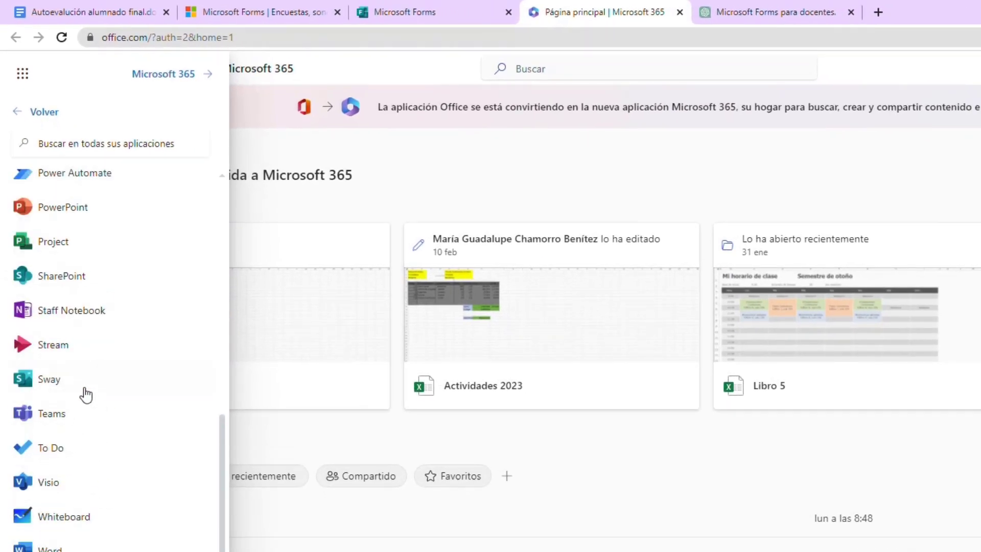
scroll(84, 393, up, 10)
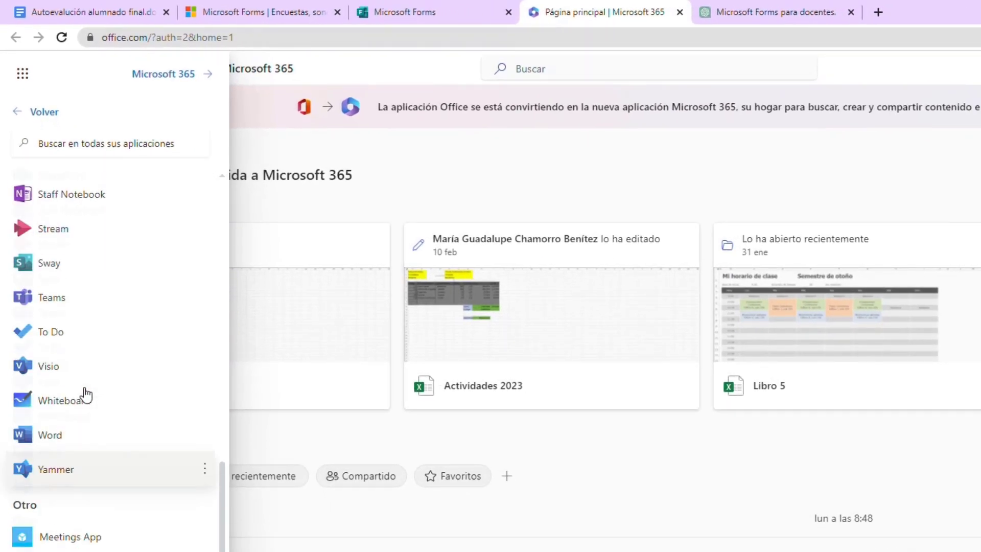
scroll(88, 393, up, 3)
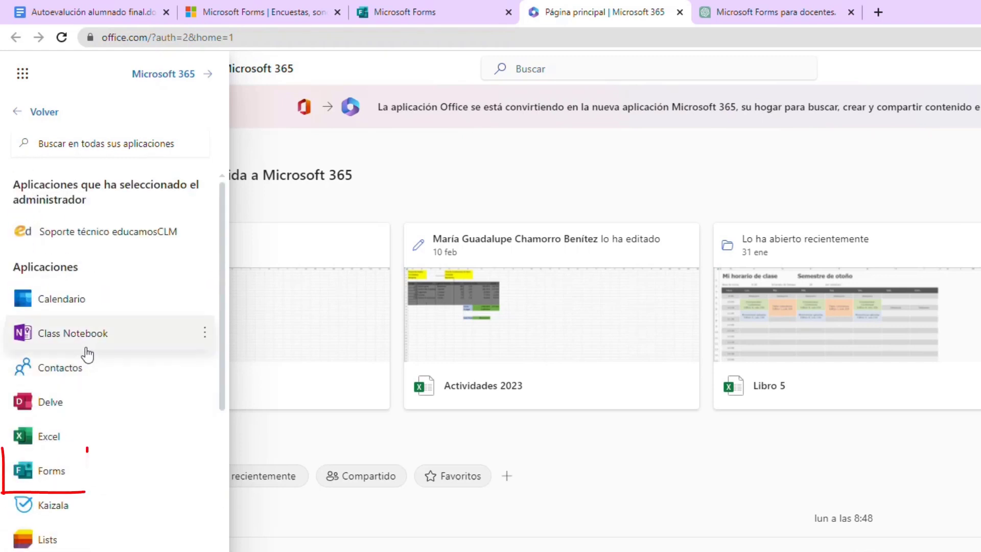
click(53, 474)
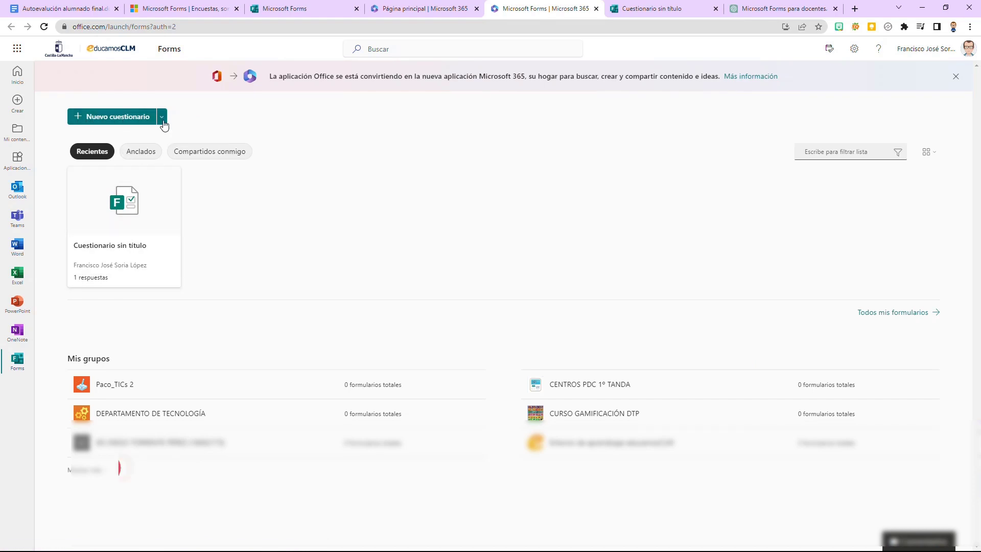
Create a new blank form rather than a quiz from the Forms home page.
click(163, 122)
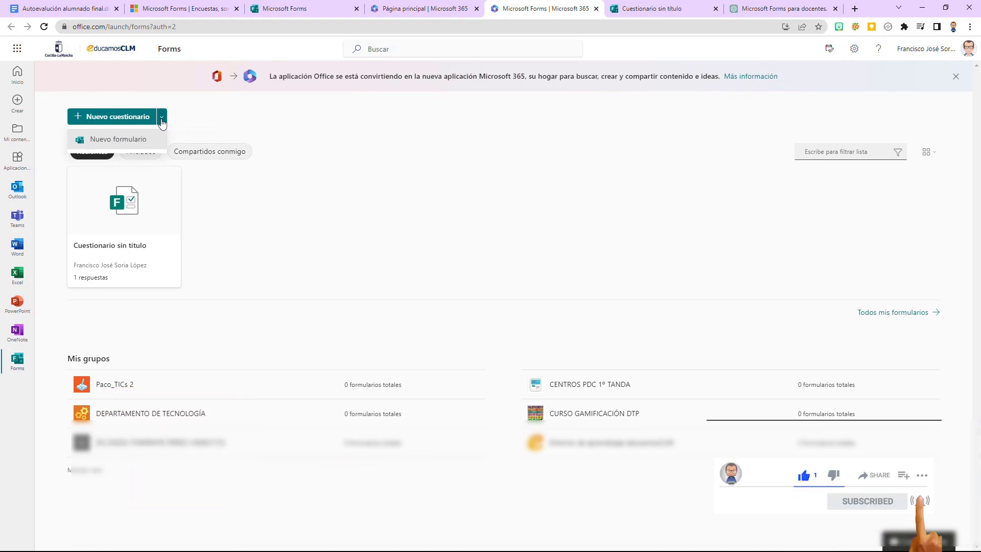
click(126, 146)
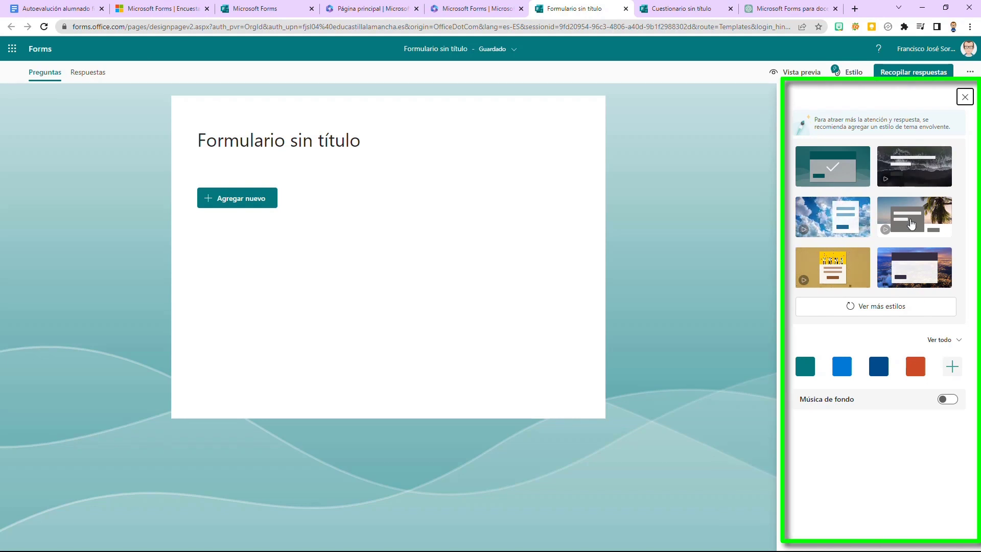
click(828, 218)
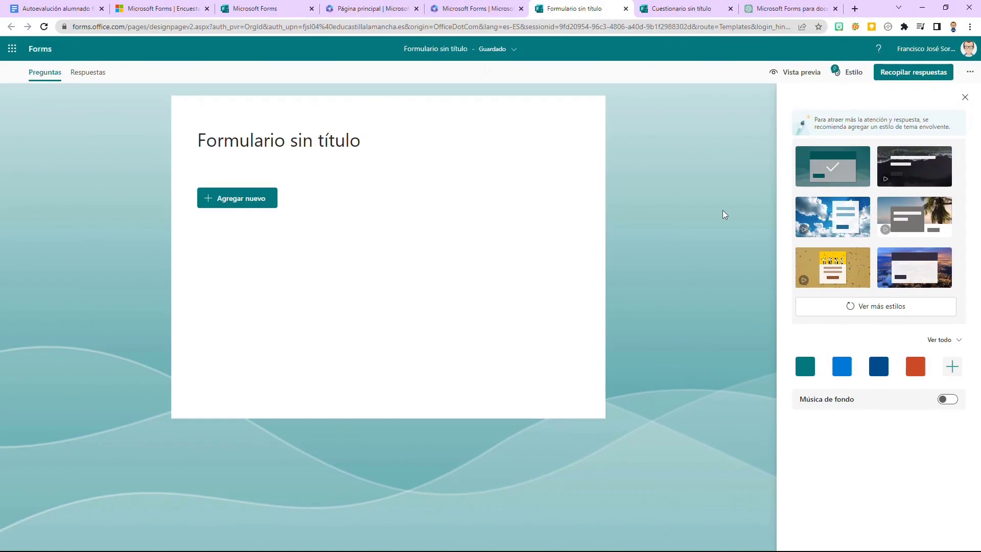
Set the title of the untitled form to "Evaluación del profesor".
click(333, 148)
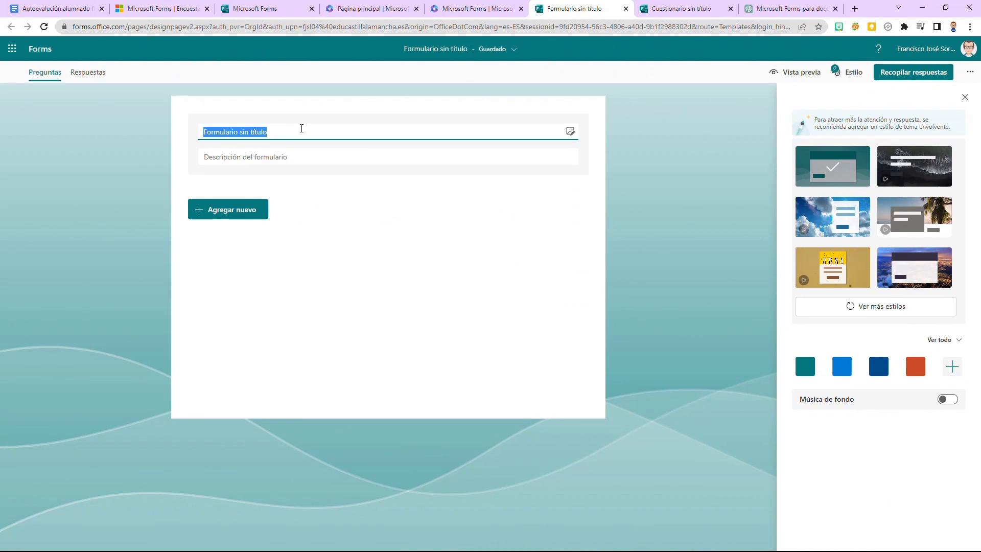
text(A)
key(BackSpace)
text(E)
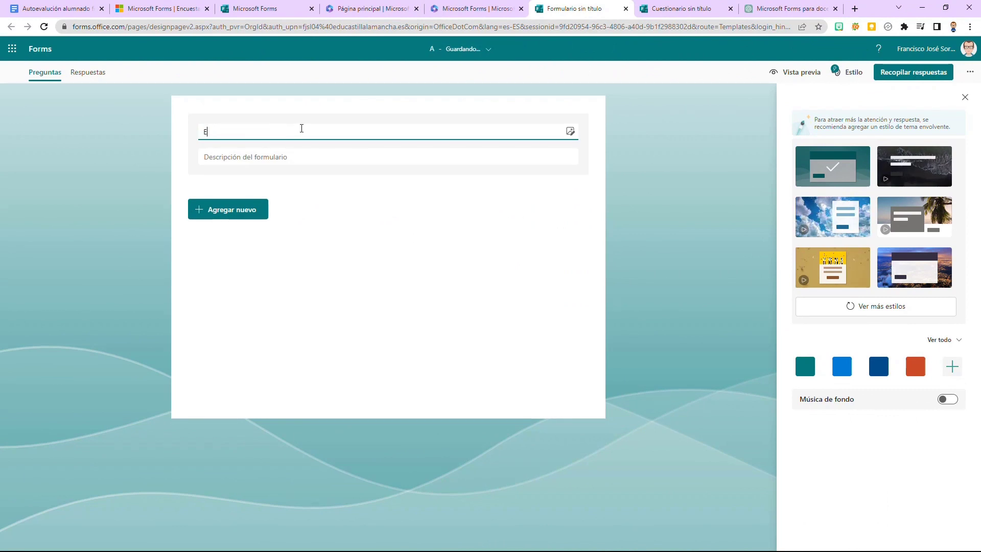
text(valuación de)
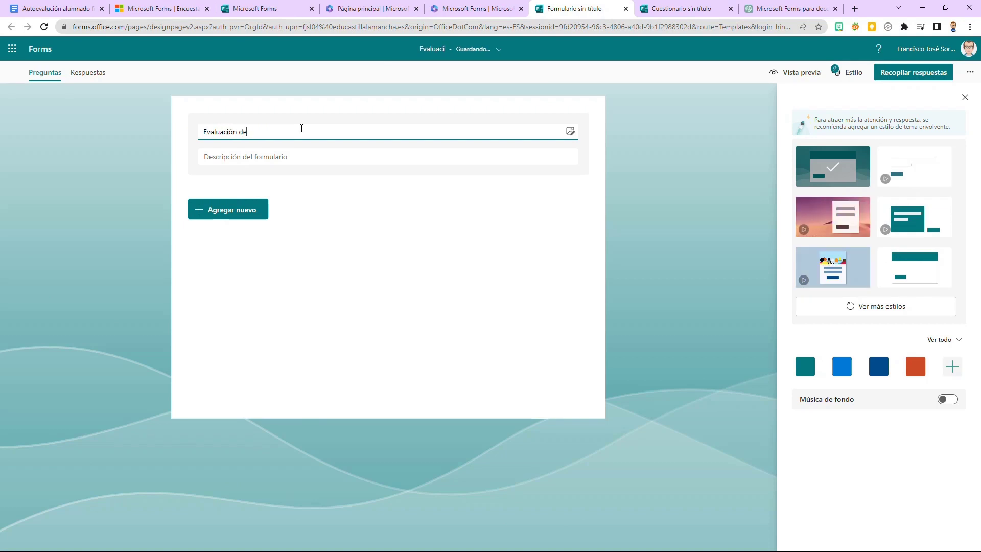
text(l profe)
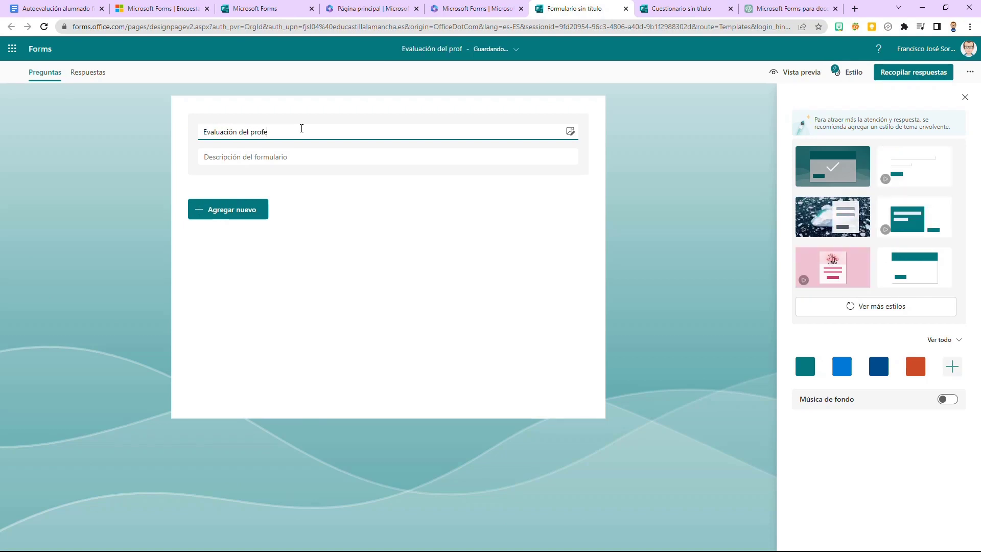
text(sor)
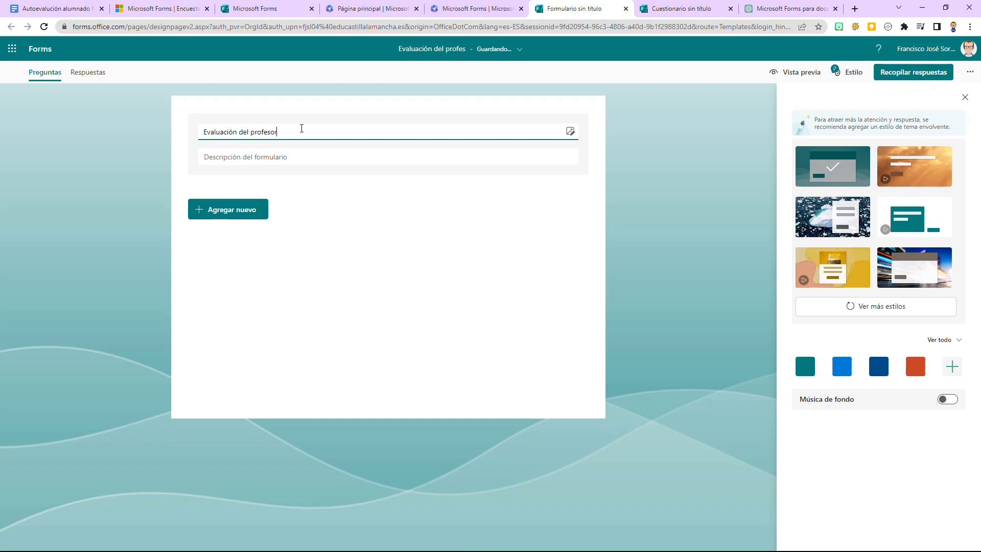
click(641, 179)
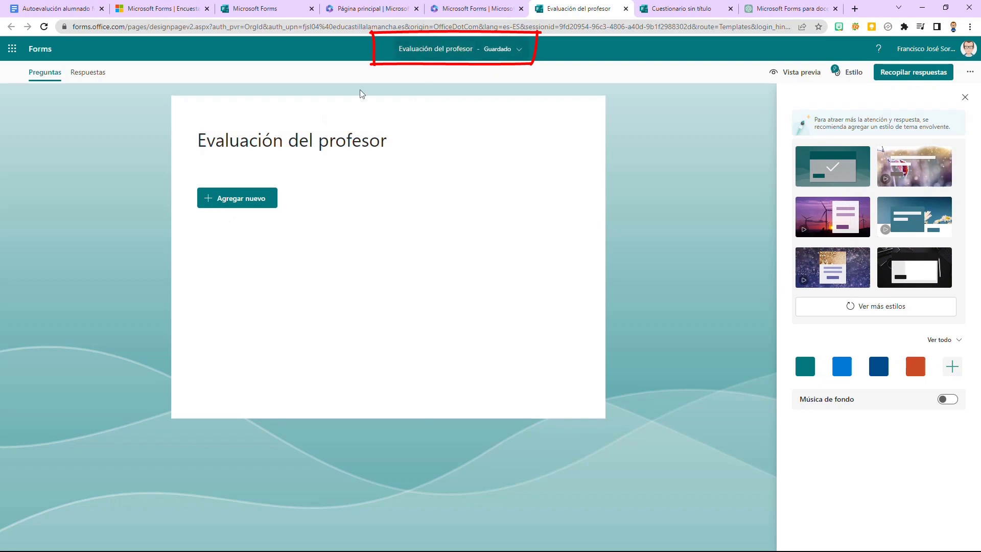
Add the description "Autoevaluación del alumnado" below the form title.
click(306, 160)
click(308, 158)
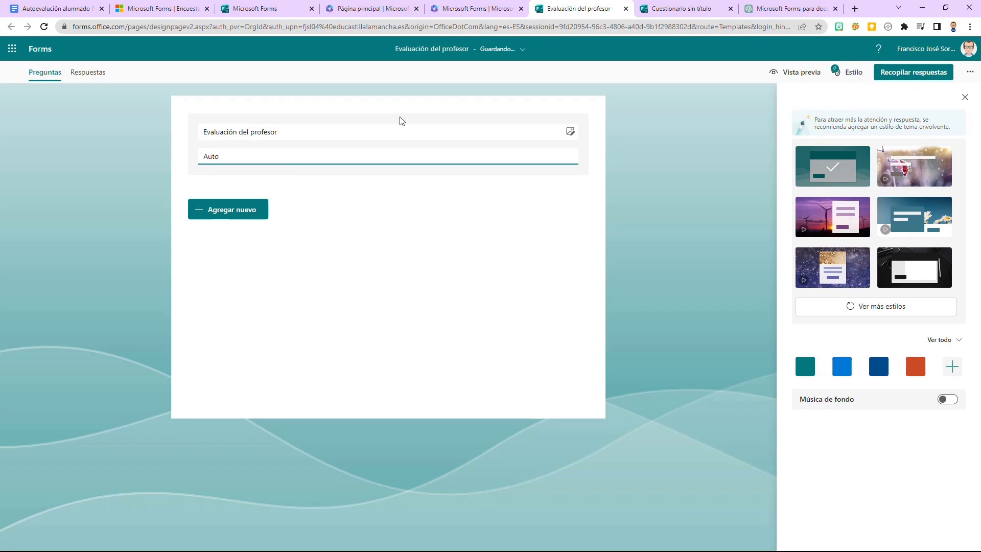
text(Autoevaluación del alumnado)
click(686, 240)
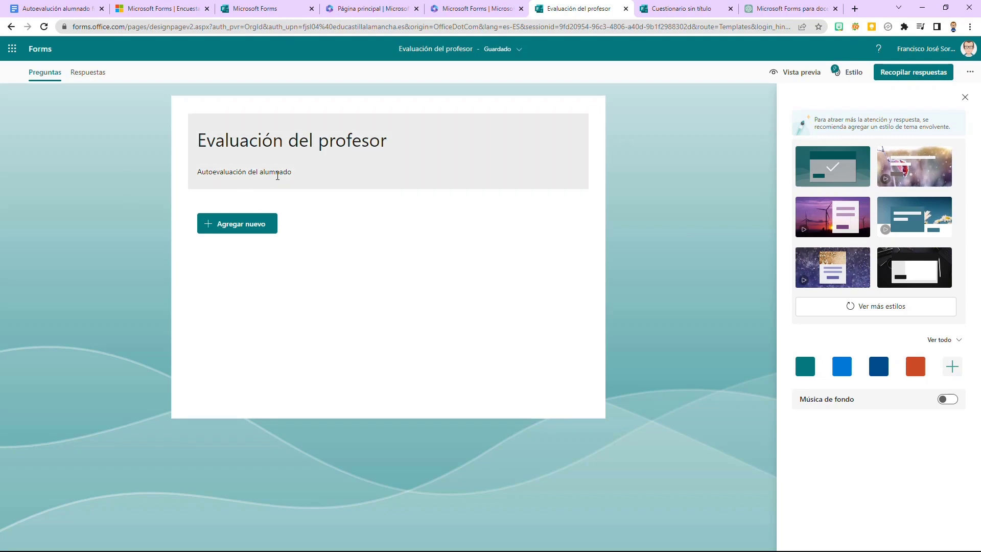
Start inserting an image beside the form title and search Bing images for "profesor".
click(397, 163)
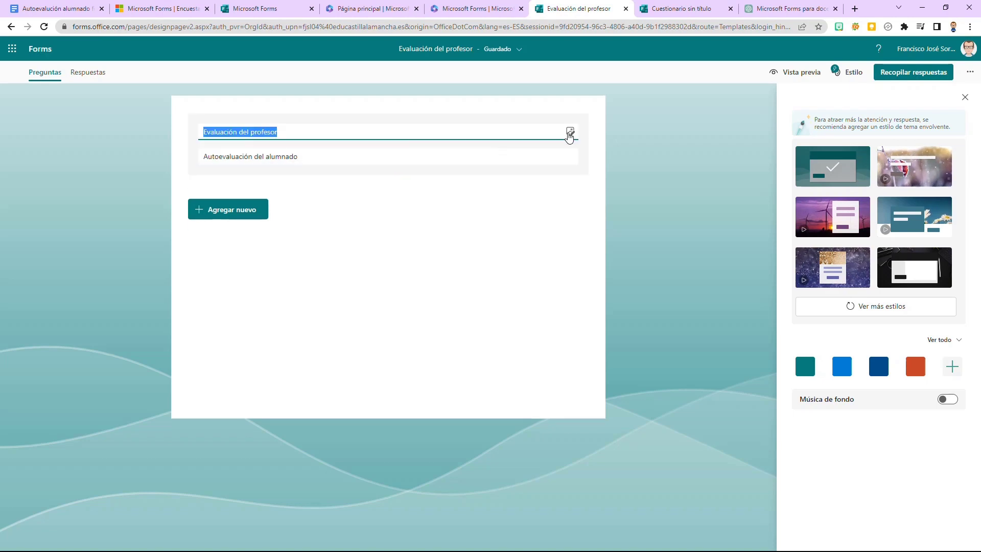
click(570, 133)
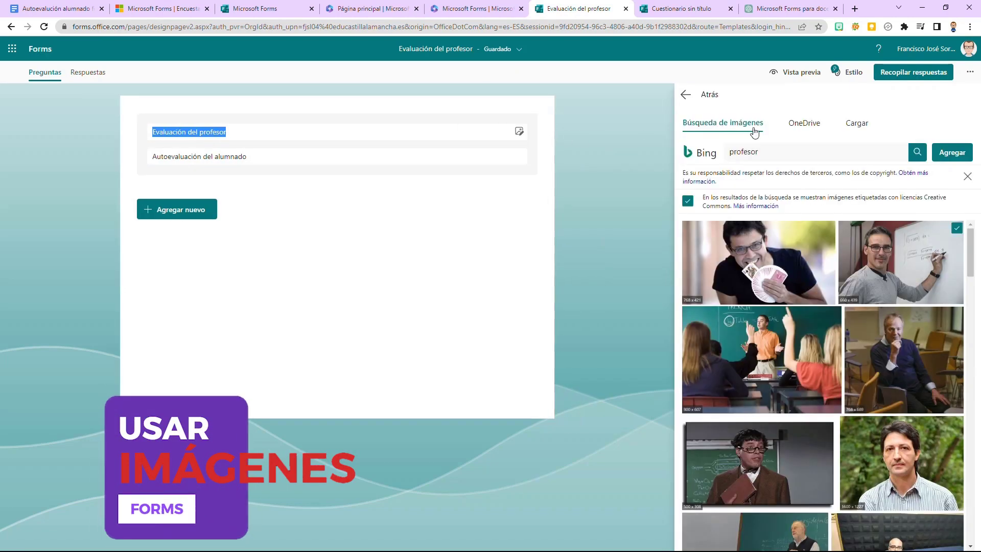
drag(768, 155, 683, 156)
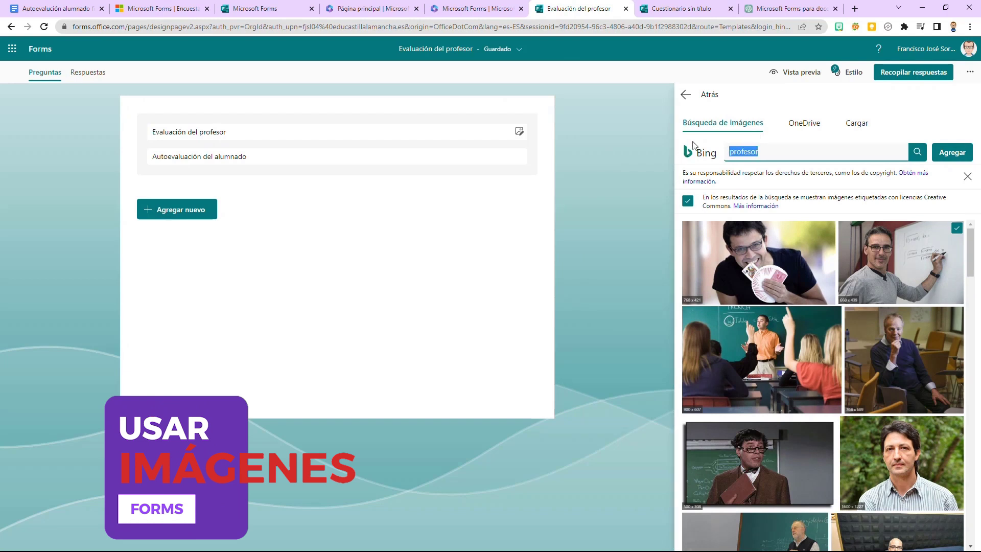
key(BackSpace)
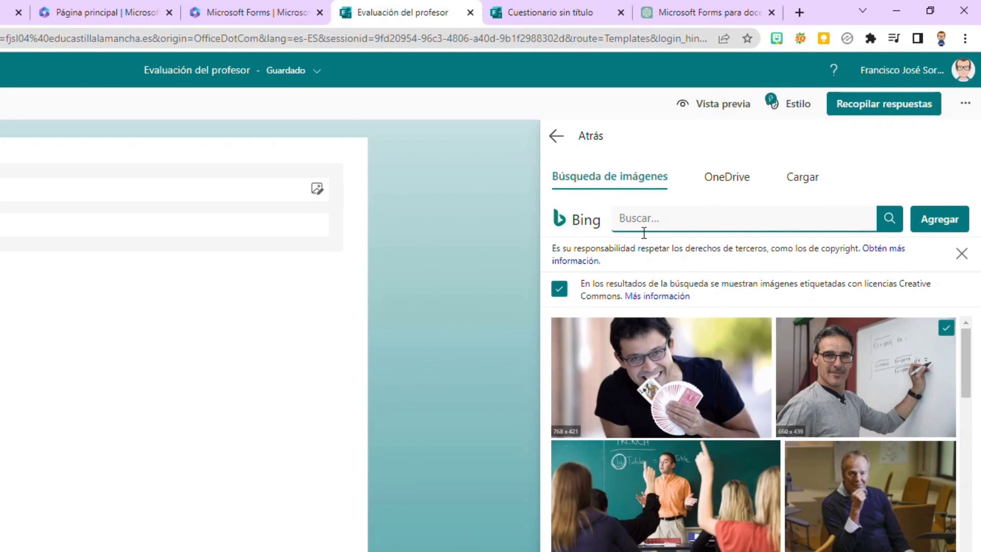
text(profesor)
key(Return)
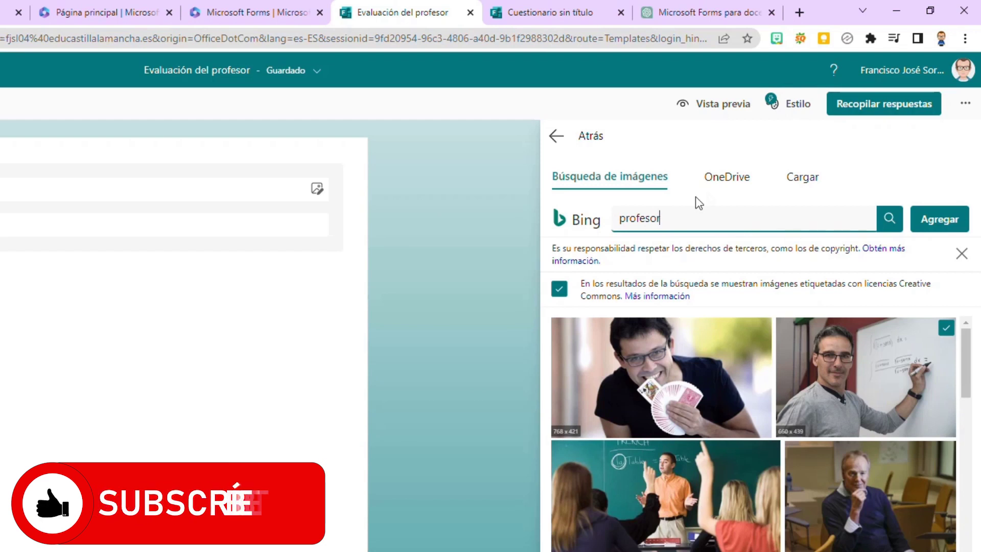
Look at the OneDrive and upload sources for the title image, and return to the image search.
click(727, 179)
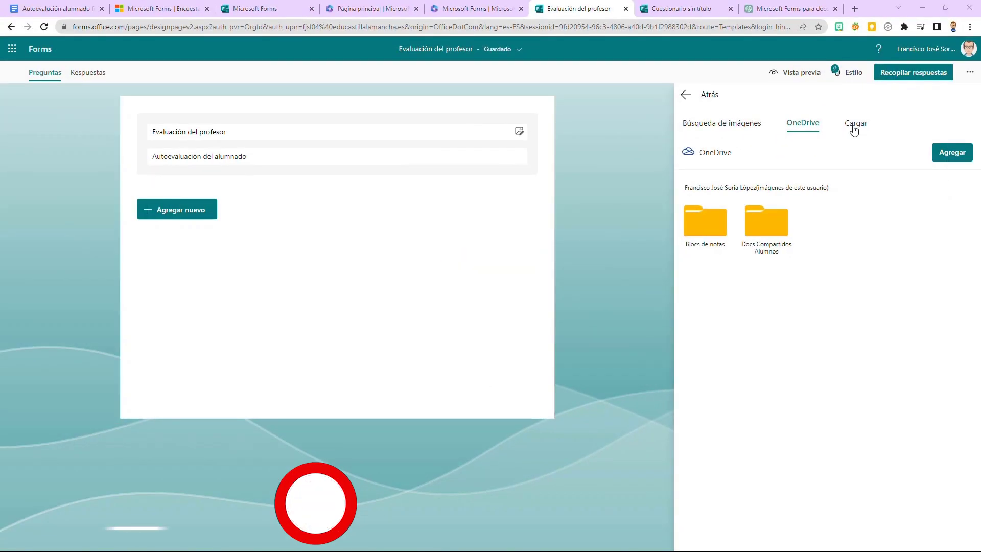
click(854, 130)
click(674, 123)
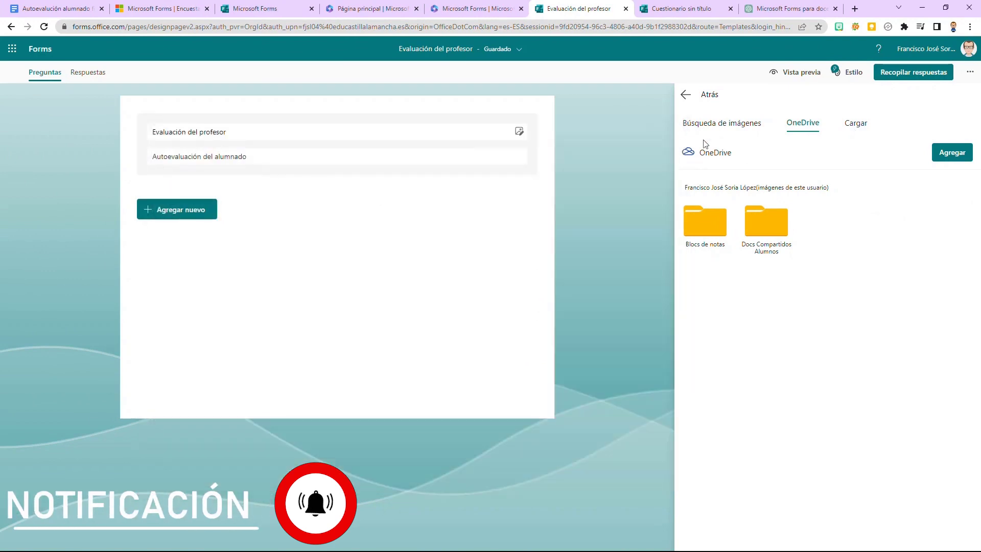
click(683, 130)
Add the picture of the teacher writing on a whiteboard to the form header.
click(904, 276)
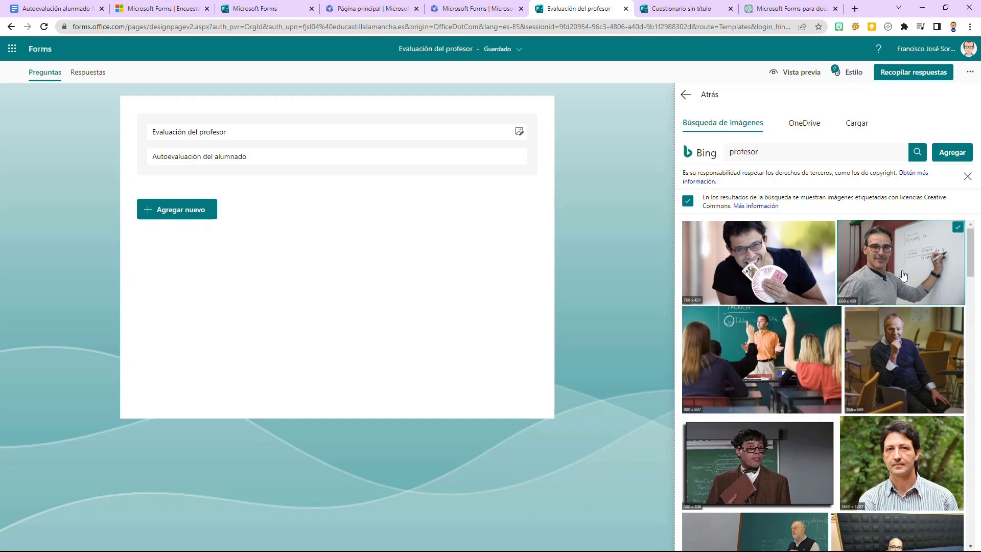
click(947, 162)
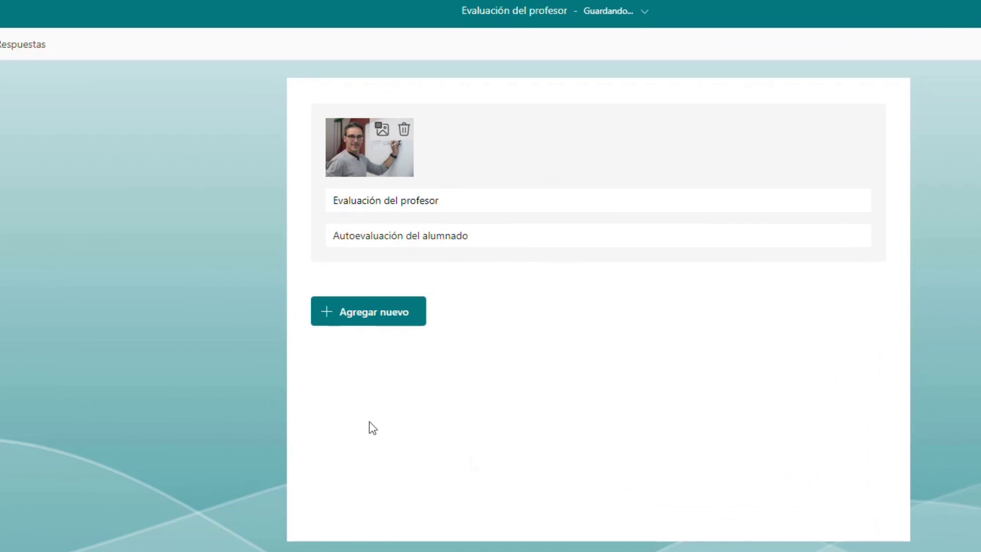
click(609, 432)
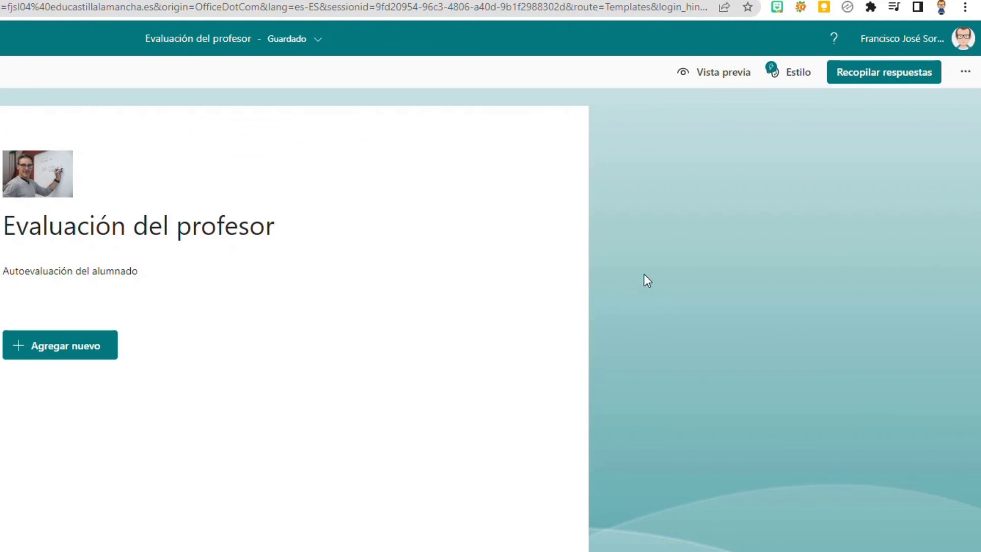
Preview the form in its computer and mobile layouts, and return to editing.
click(718, 77)
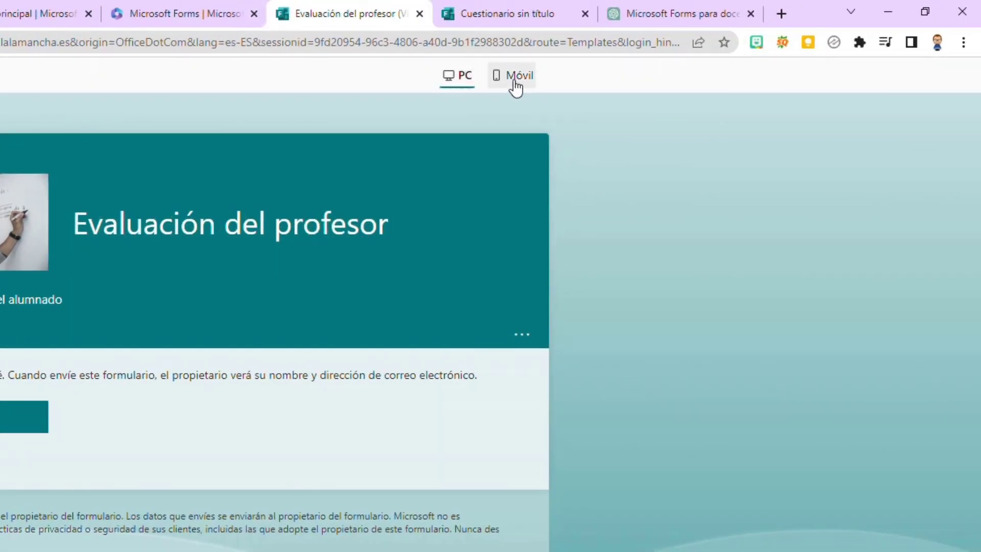
click(515, 86)
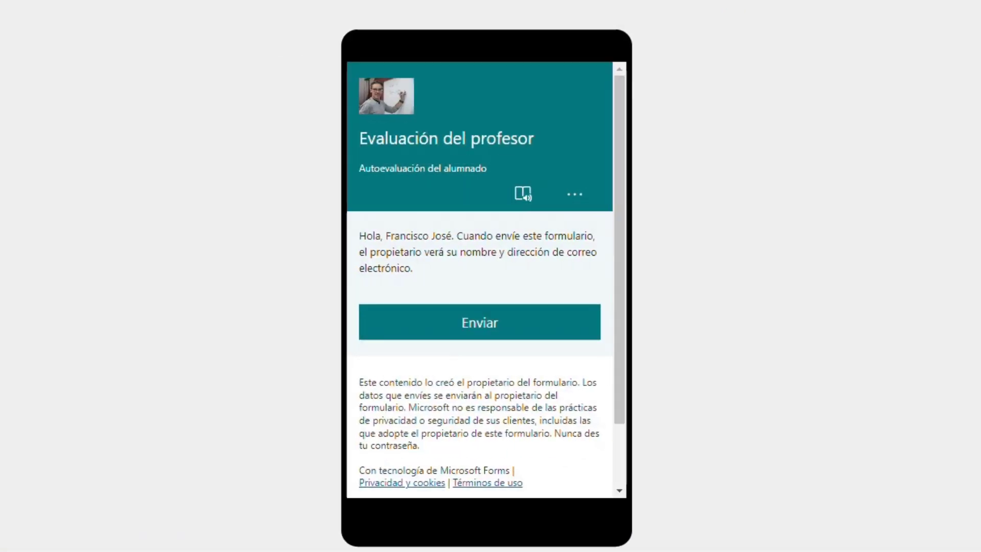
click(679, 17)
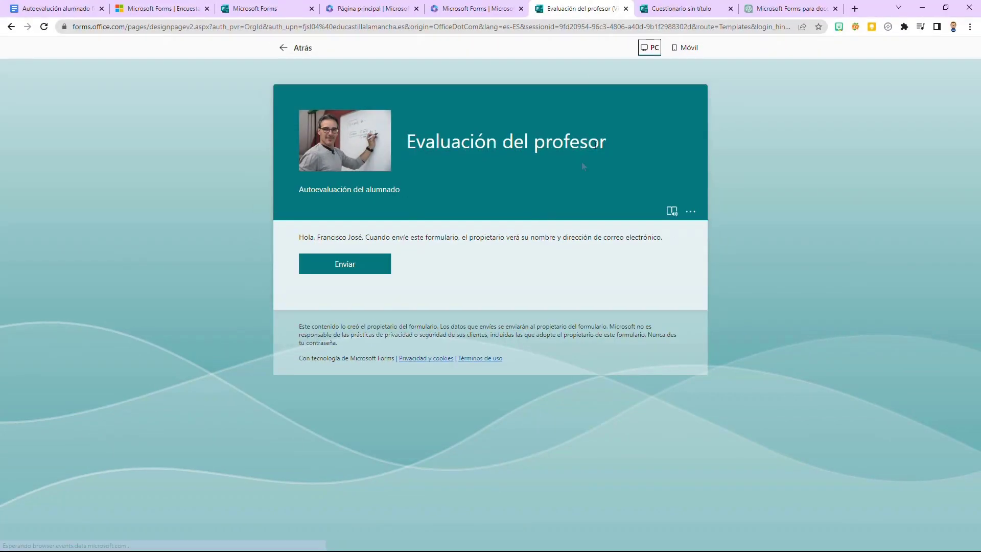
click(307, 49)
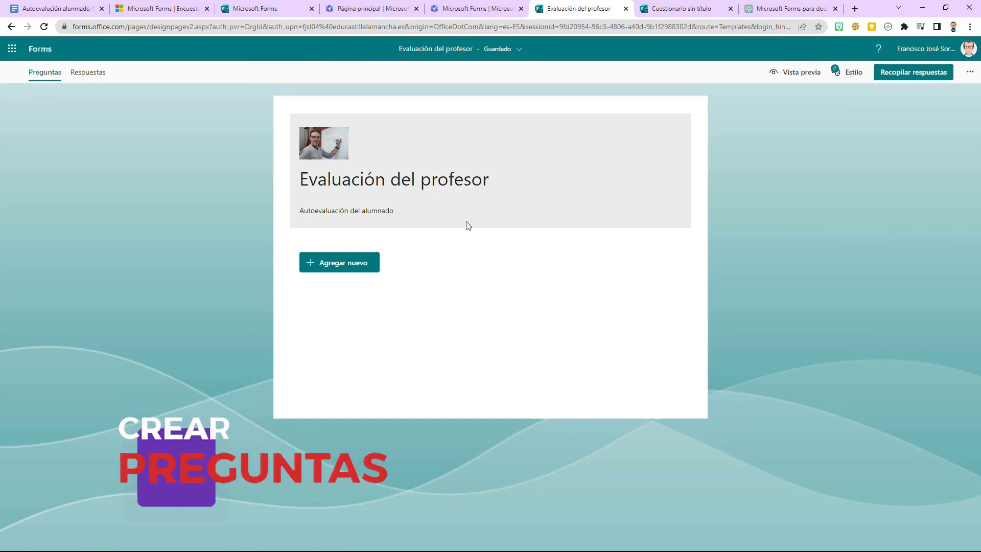
Add a choice question (Opción) to the form reading "¿Cómo ha sido el ambiente de trabajo en la clase?".
click(361, 262)
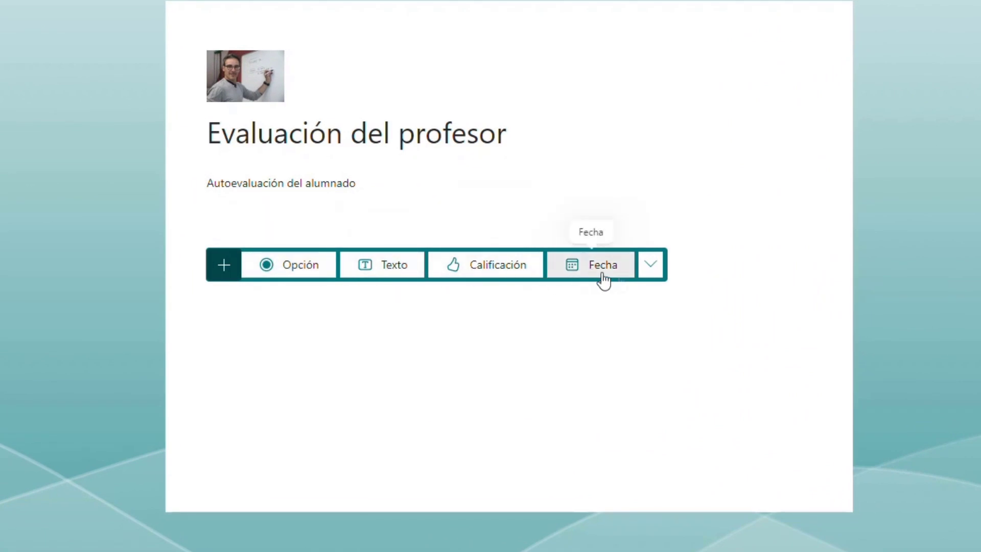
click(650, 266)
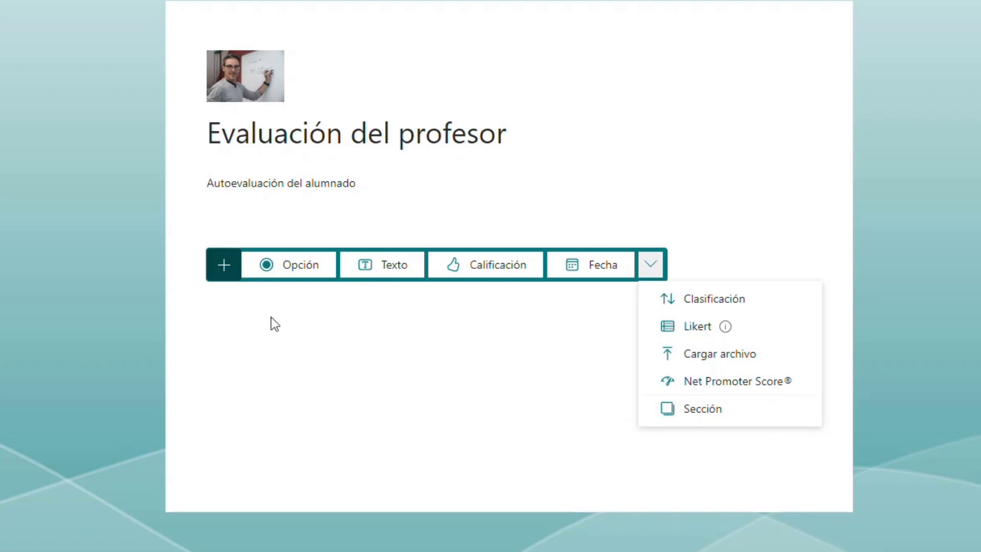
click(301, 265)
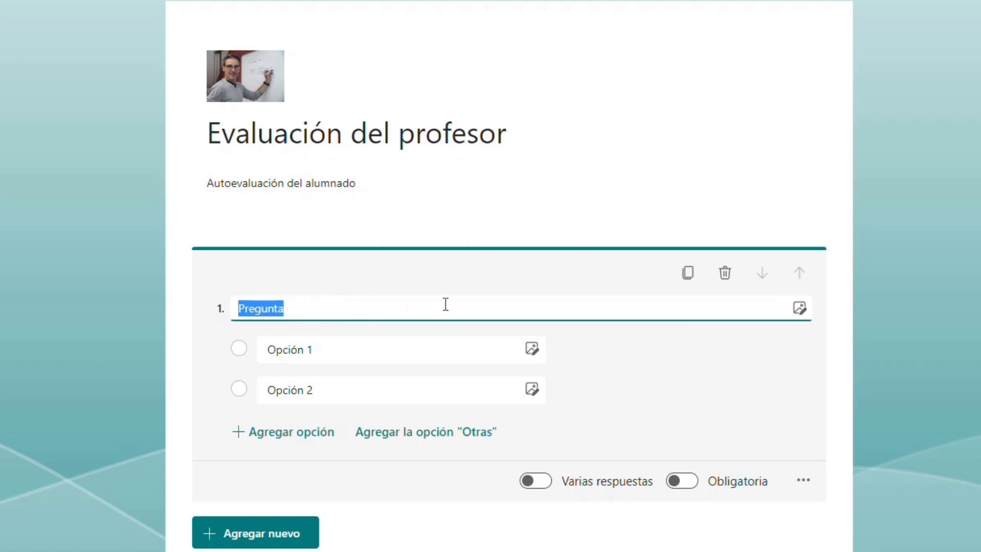
text(¿Cómo ha sido el ambiente de trabajo en la clase?)
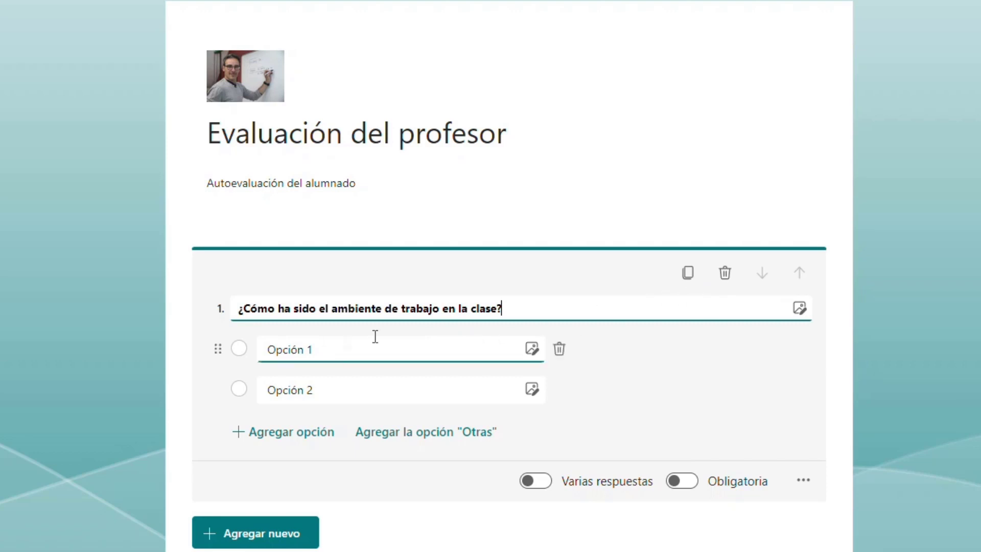
Enter five answer options for the question: "Muy mal", "Mal", "Regular", "Bueno" and "Muy bueno".
click(324, 347)
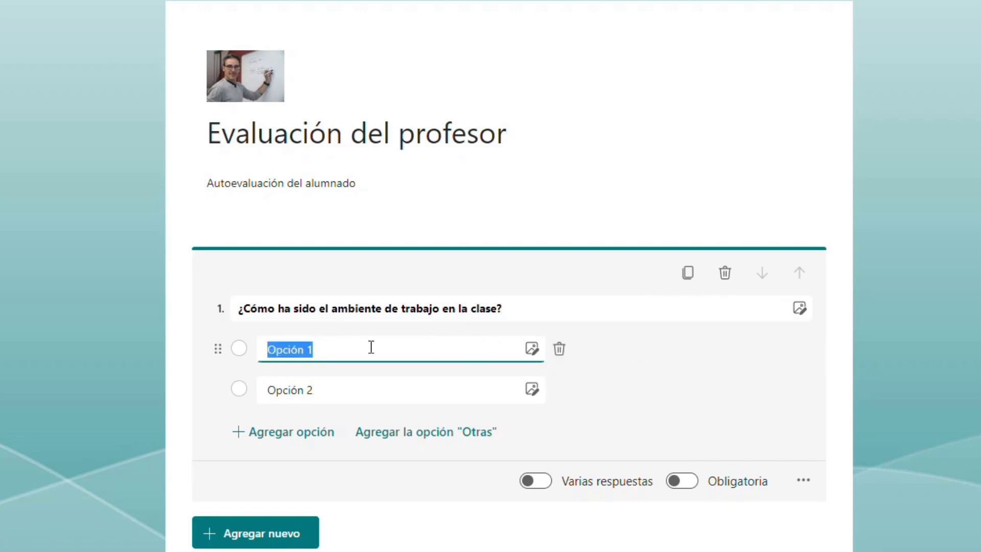
text(Muy mal)
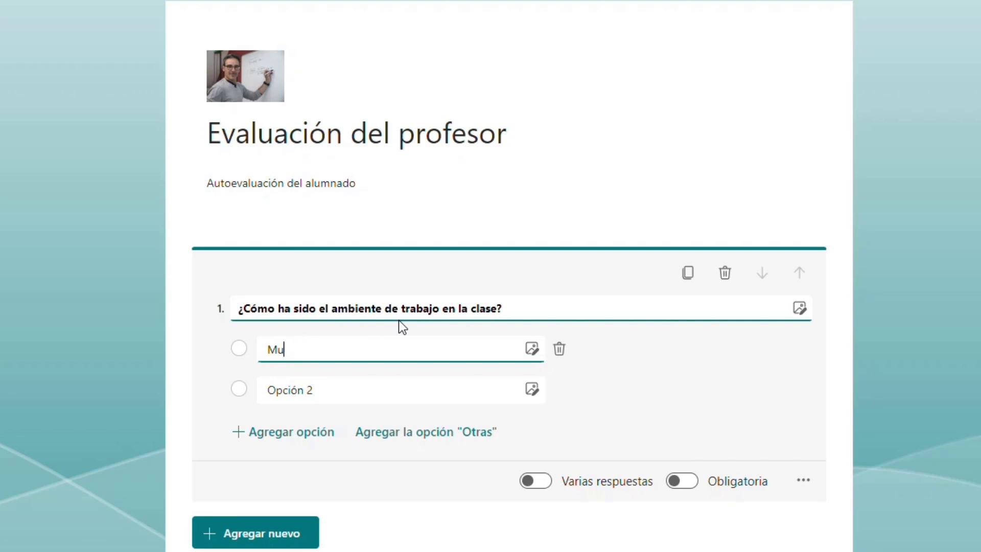
key(Tab)
key(Tab)
key(Tab)
key(BackSpace)
text(Mal)
key(Return)
text(Regular)
key(Return)
text(Bueno)
key(Return)
text(Muy bueno)
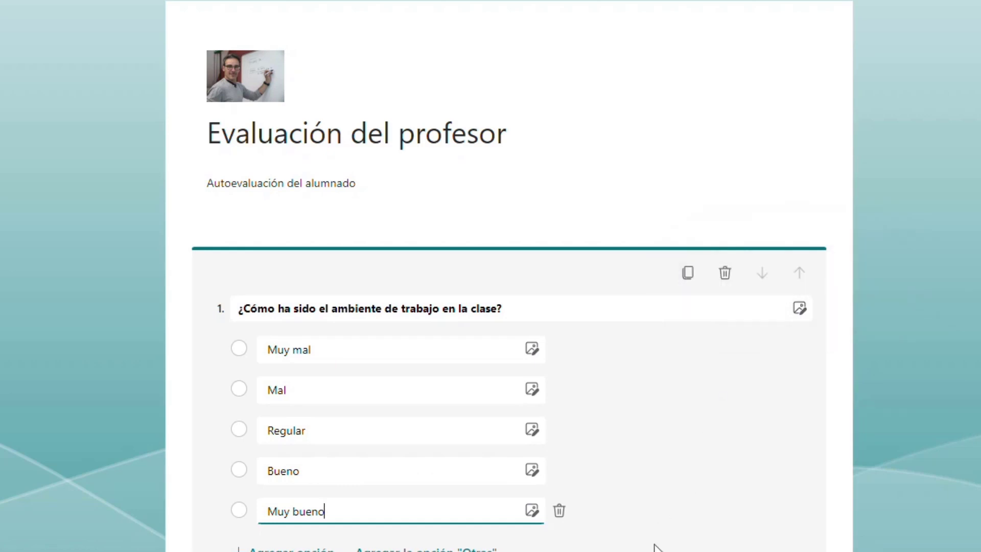
Make the classroom atmosphere question mandatory with a single answer and show its options as a drop-down menu.
click(439, 551)
click(442, 423)
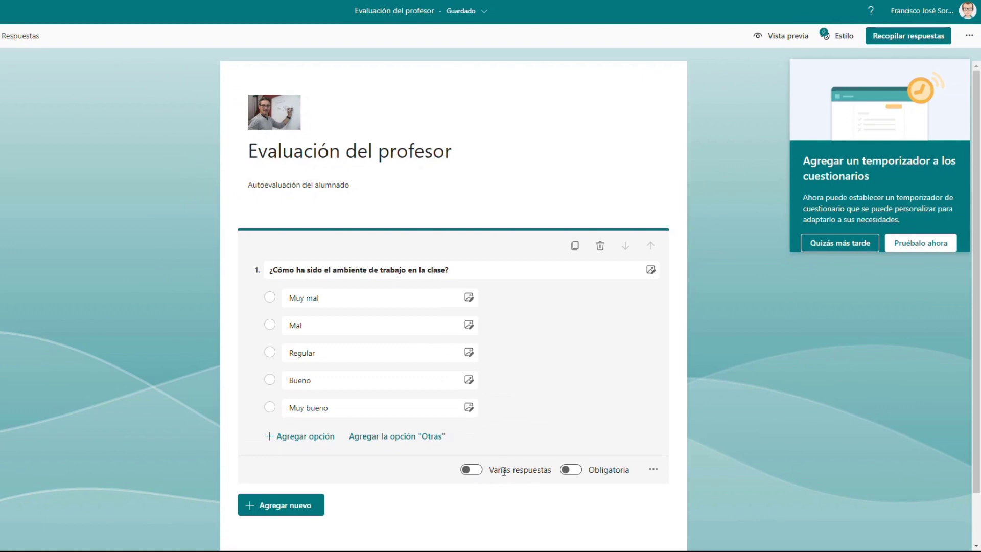
click(470, 471)
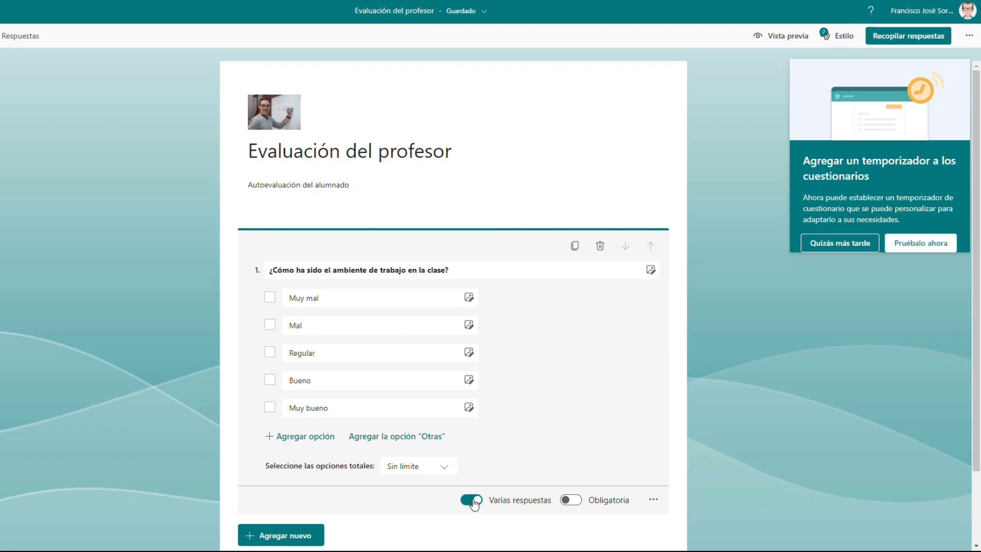
click(473, 501)
click(573, 472)
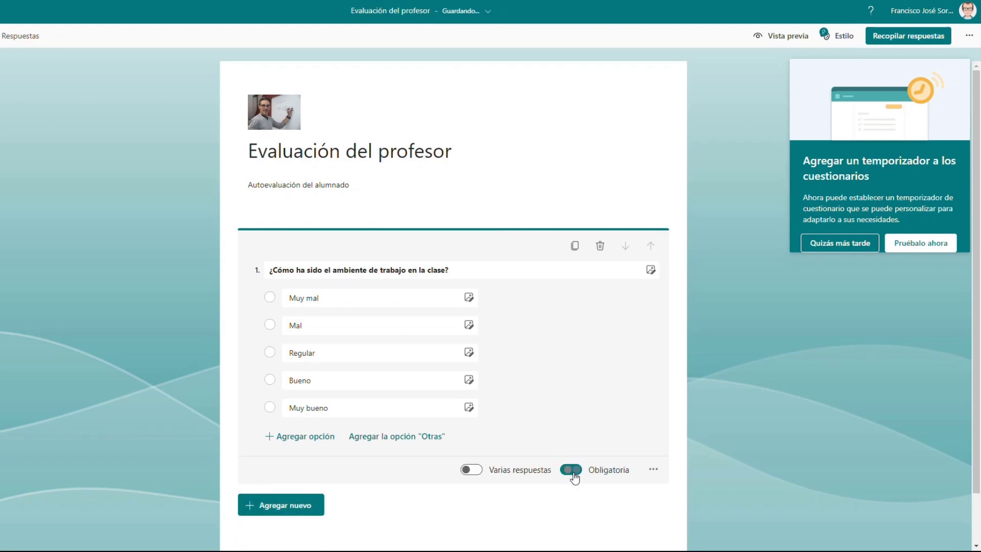
click(654, 470)
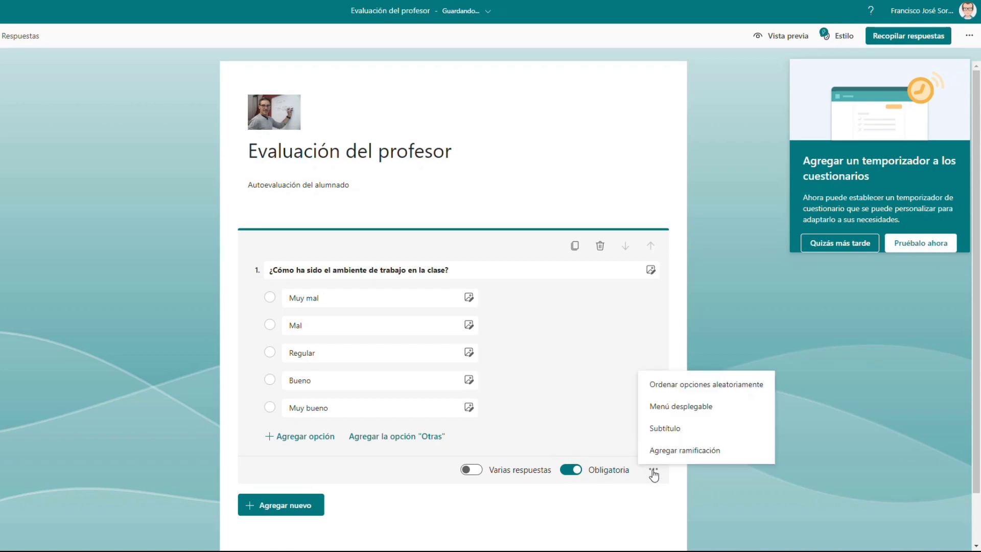
click(697, 410)
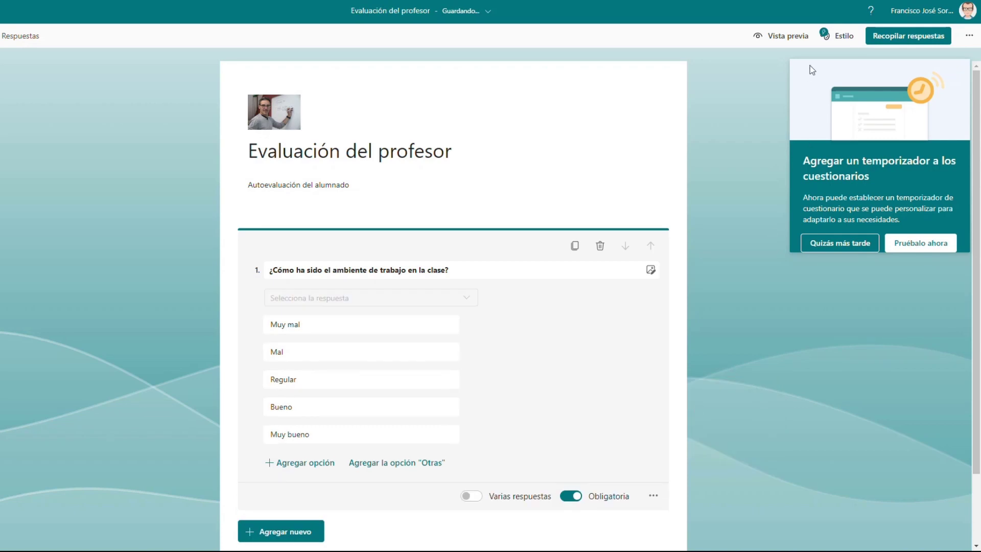
Preview the form, look at the question's drop-down answers, and return to editing.
click(783, 37)
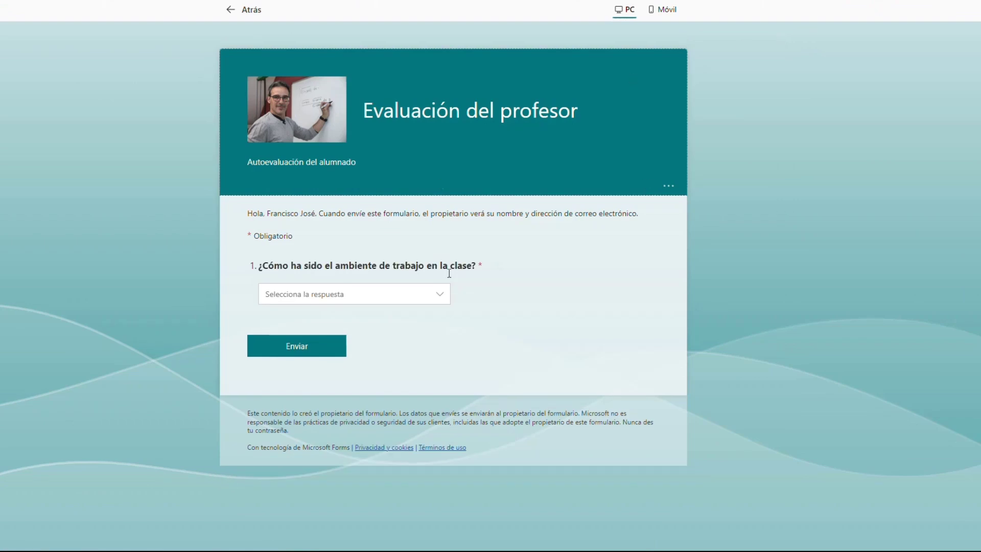
click(442, 295)
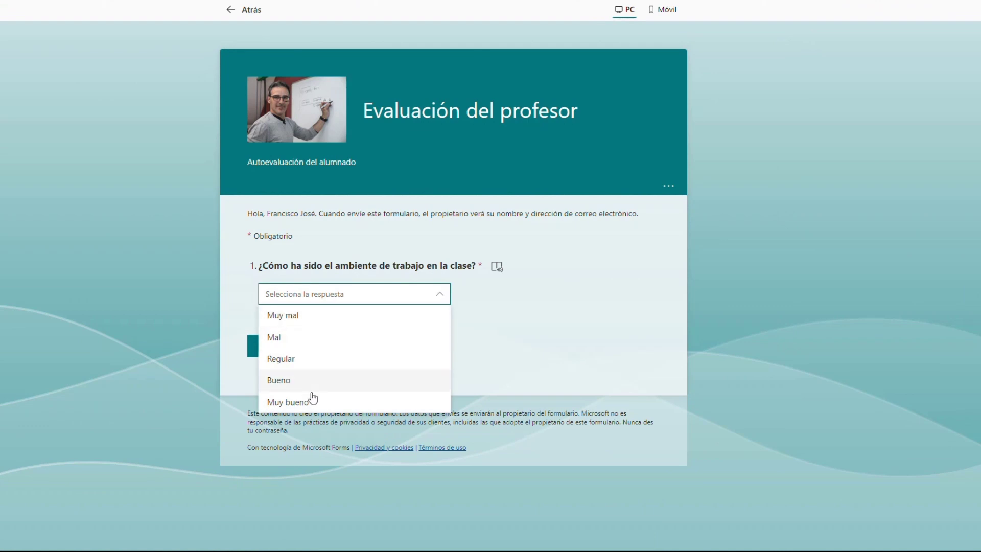
click(726, 209)
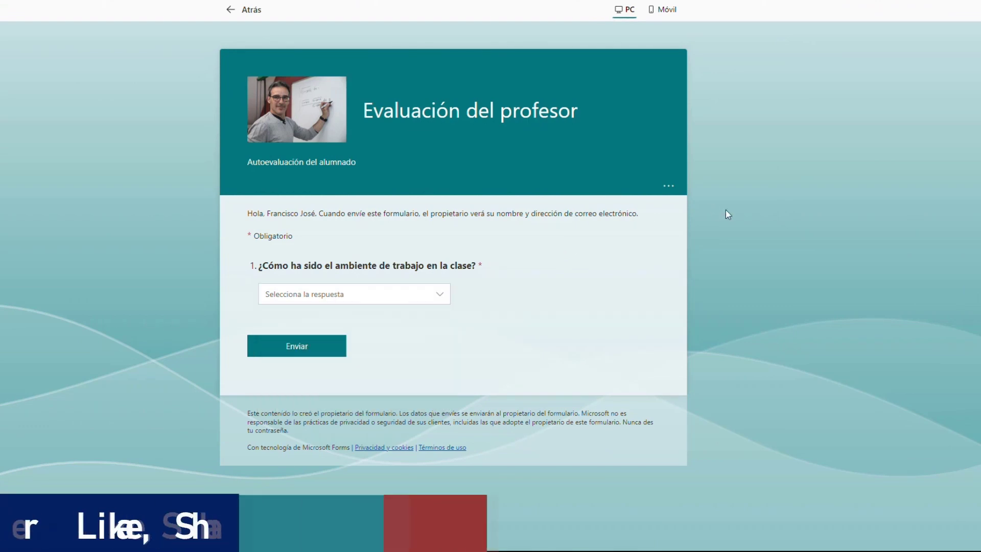
click(247, 9)
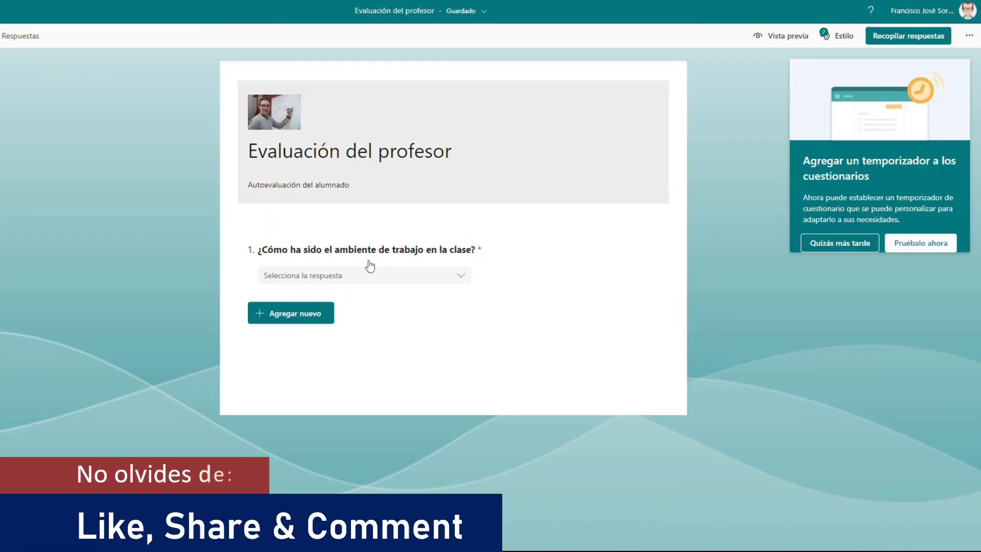
Examine the branching options of question 1, including the destinations available for "Muy mal", and return to the form.
click(544, 279)
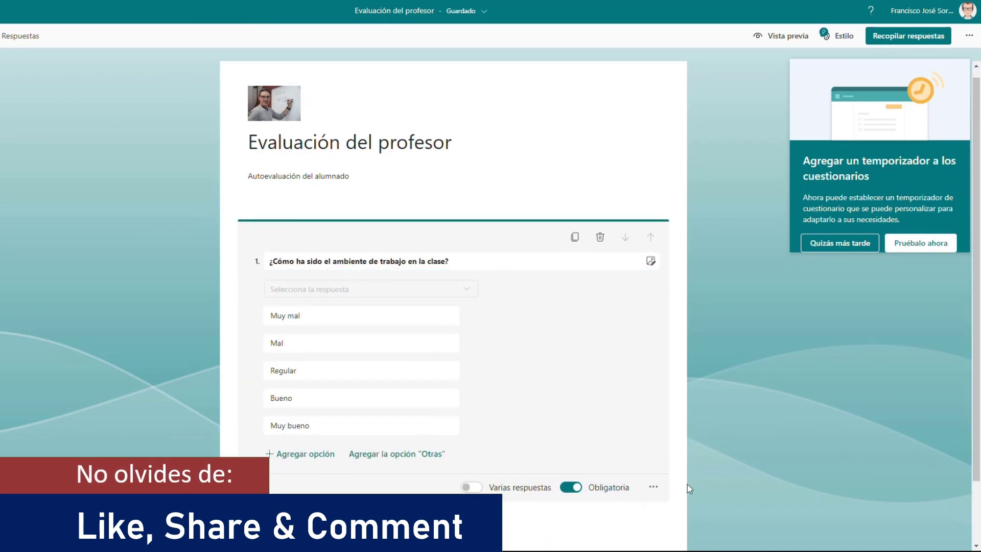
click(653, 487)
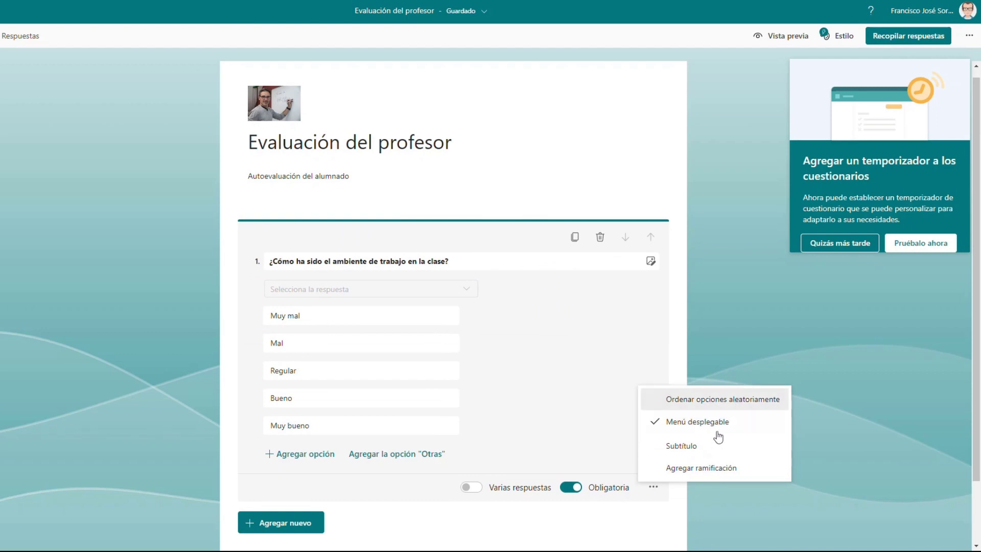
click(710, 473)
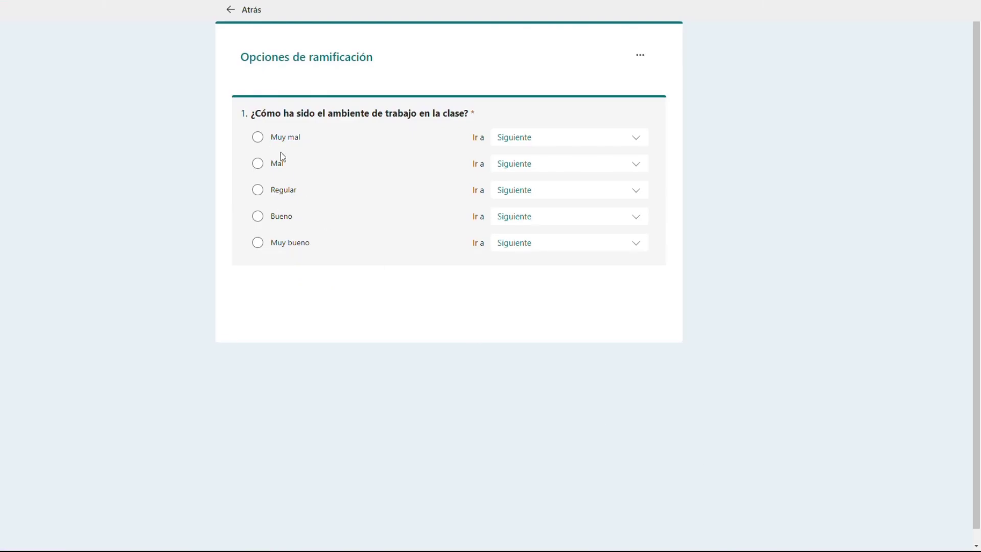
click(603, 139)
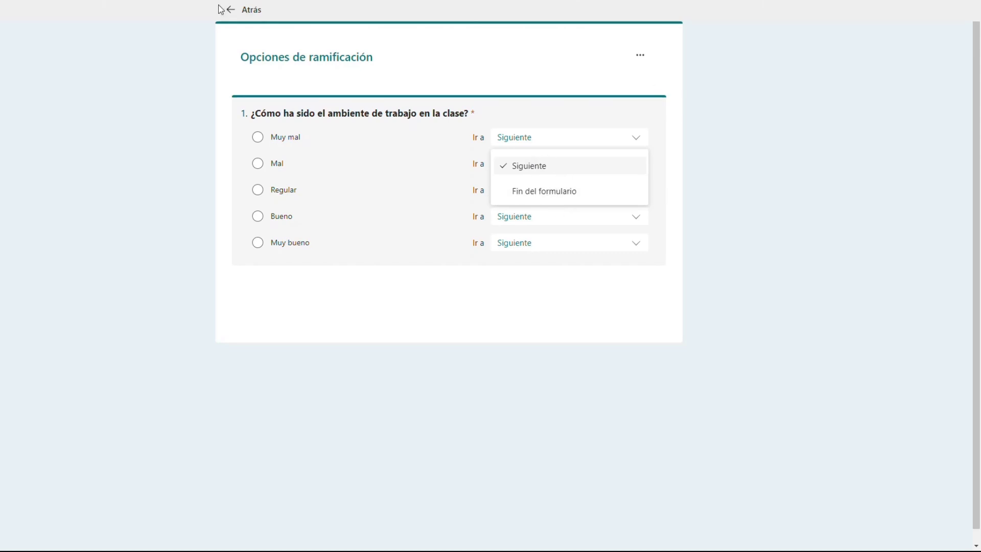
click(234, 13)
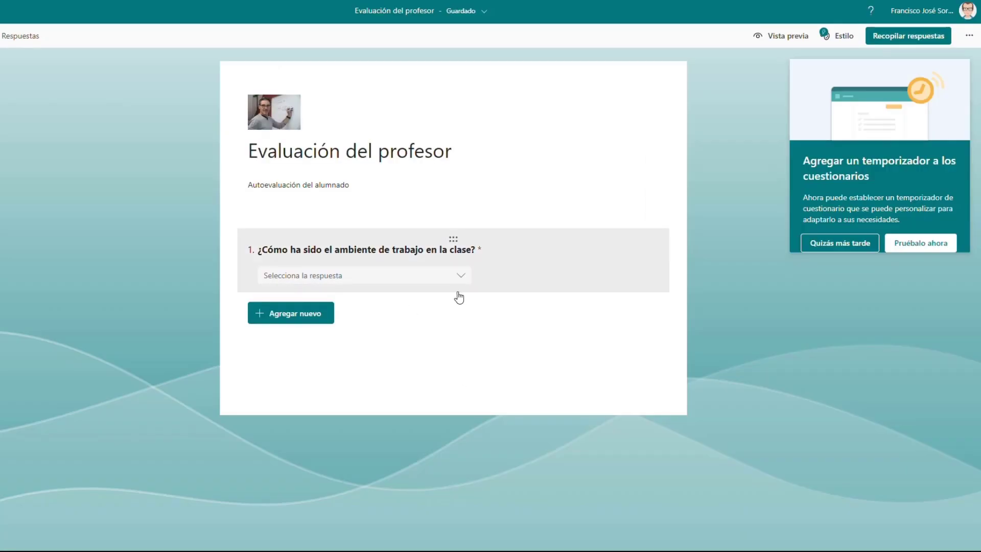
Add a new section after the classroom atmosphere question.
click(526, 284)
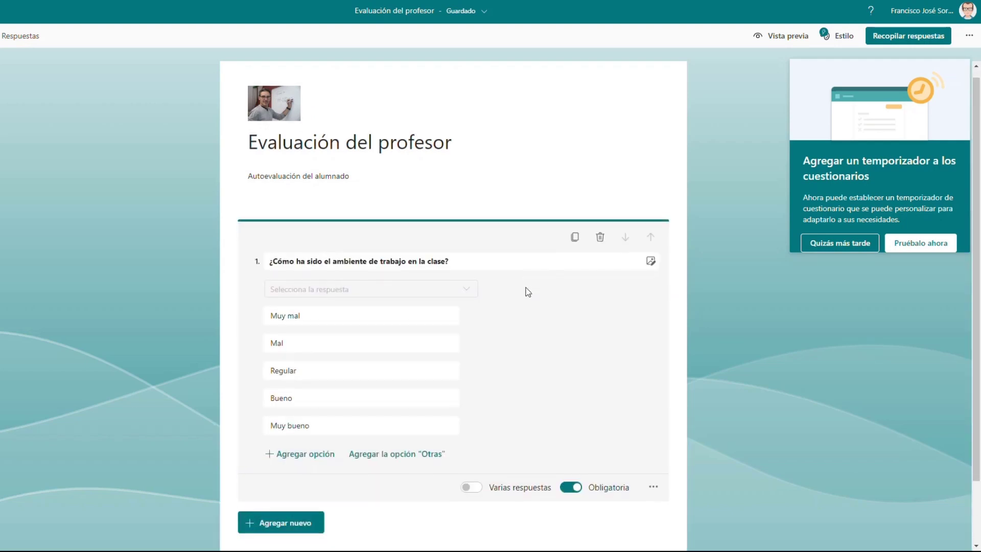
click(315, 451)
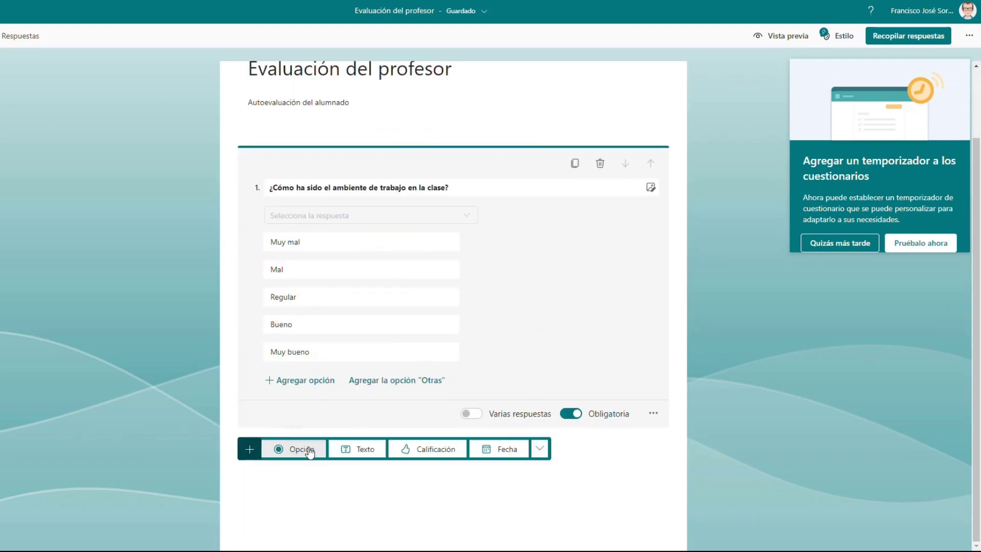
click(542, 453)
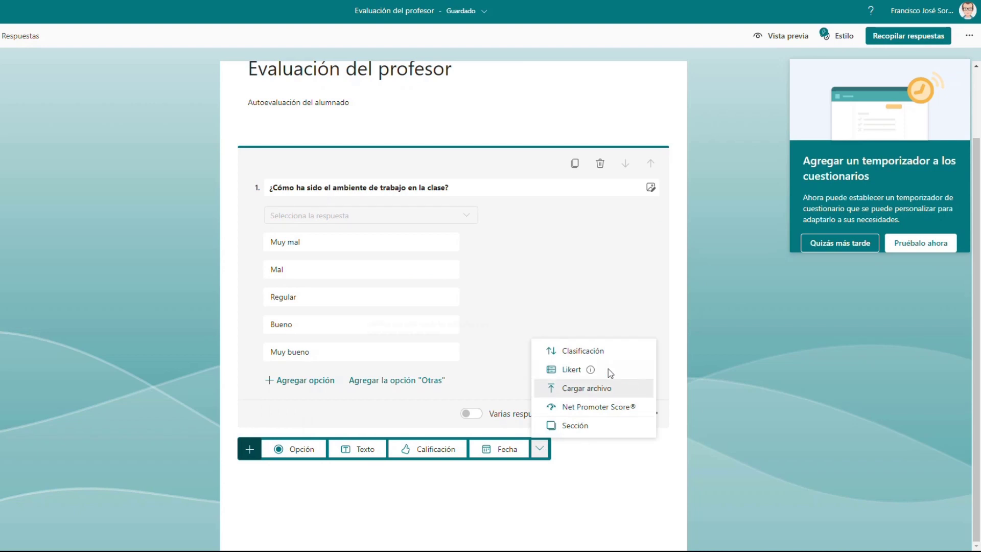
click(565, 427)
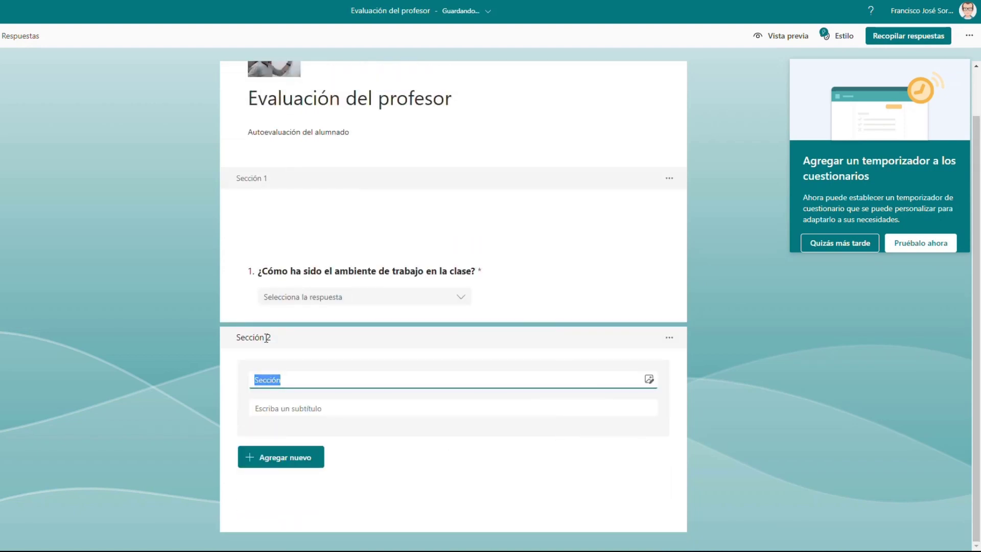
click(266, 338)
click(298, 376)
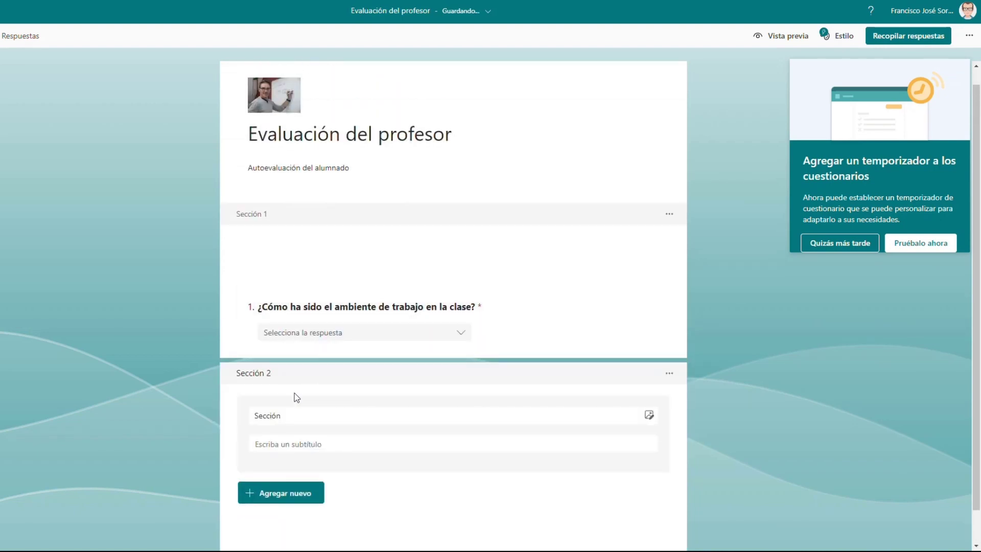
Title the second section "Comentario sobre el ambiente de clase", leaving its subtitle empty.
click(316, 420)
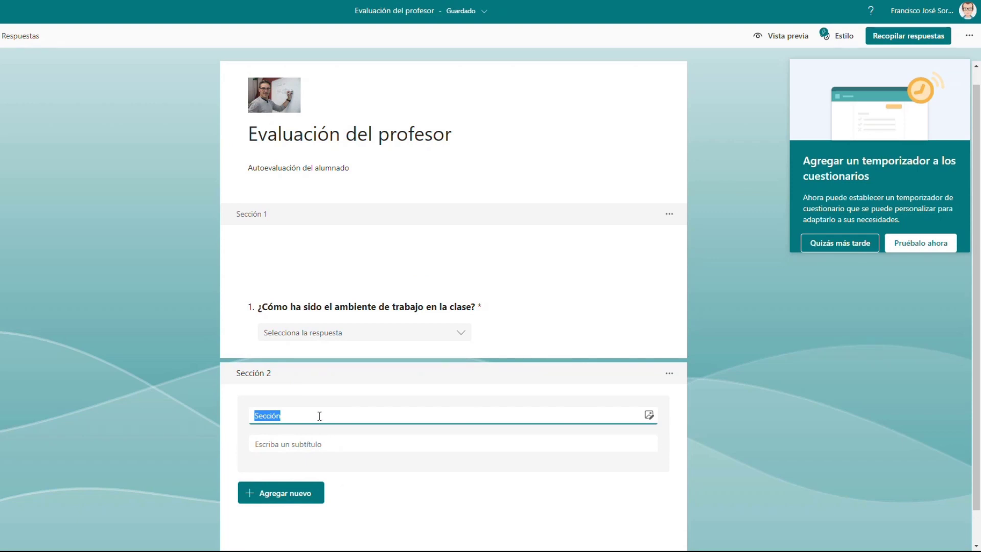
key(BackSpace)
text(Comentario del)
text( ambiente)
text( de clase)
key(Return)
key(BackSpace)
click(565, 483)
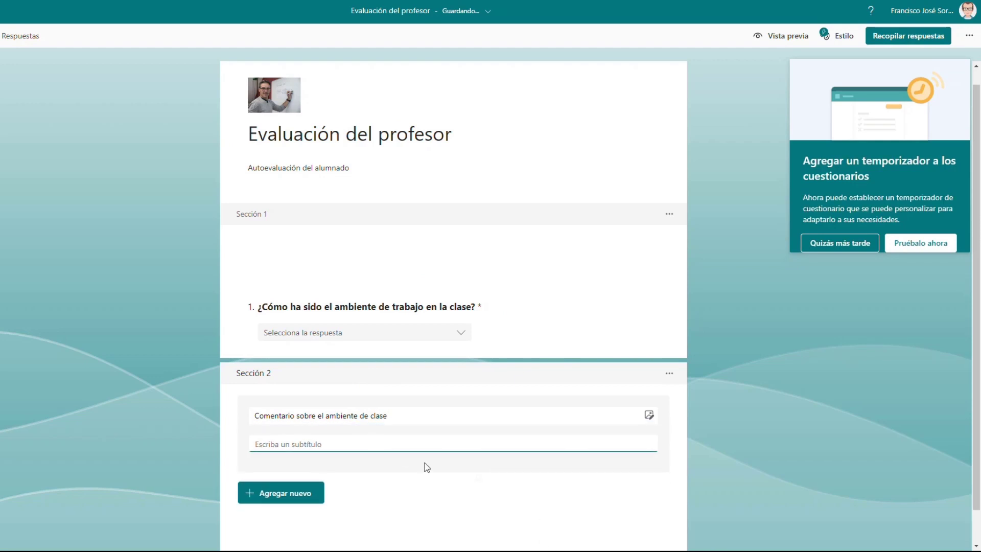
Add a text question to section 2 reading "Comenta por qué no estás satisfechos con el ambiente en clase".
scroll(462, 476, down, 2)
click(310, 464)
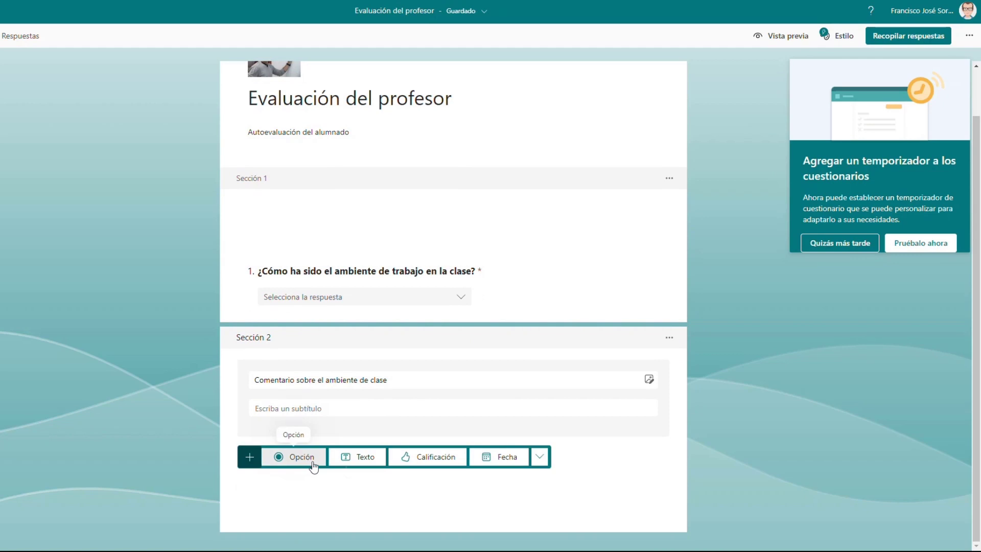
click(364, 463)
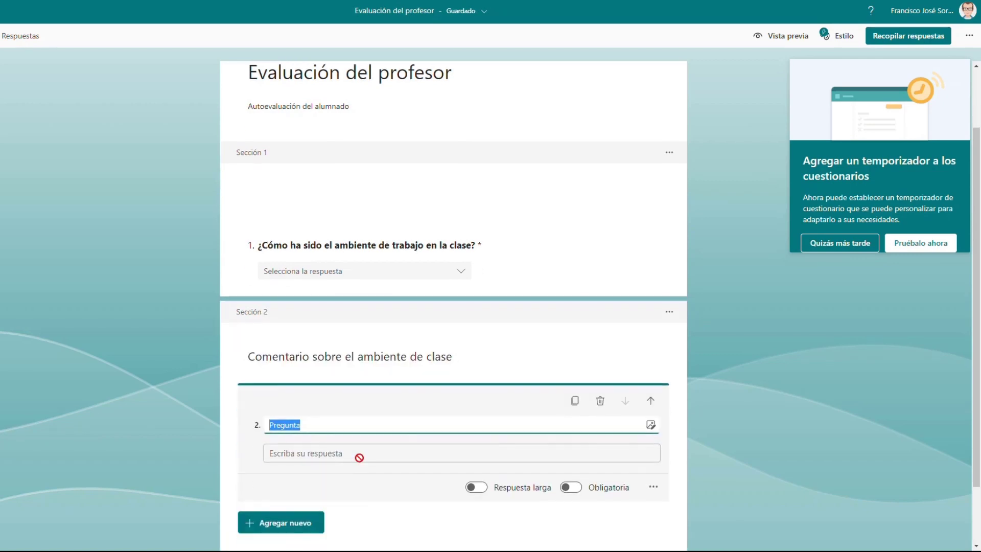
text(Comenta por qué )
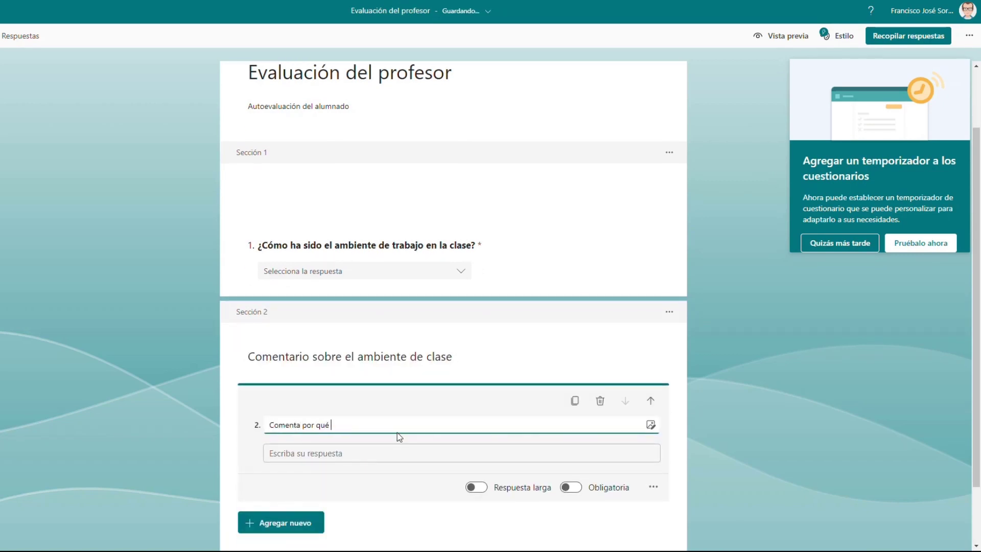
text(no estás satisfechos con el ambiente en clase)
click(658, 526)
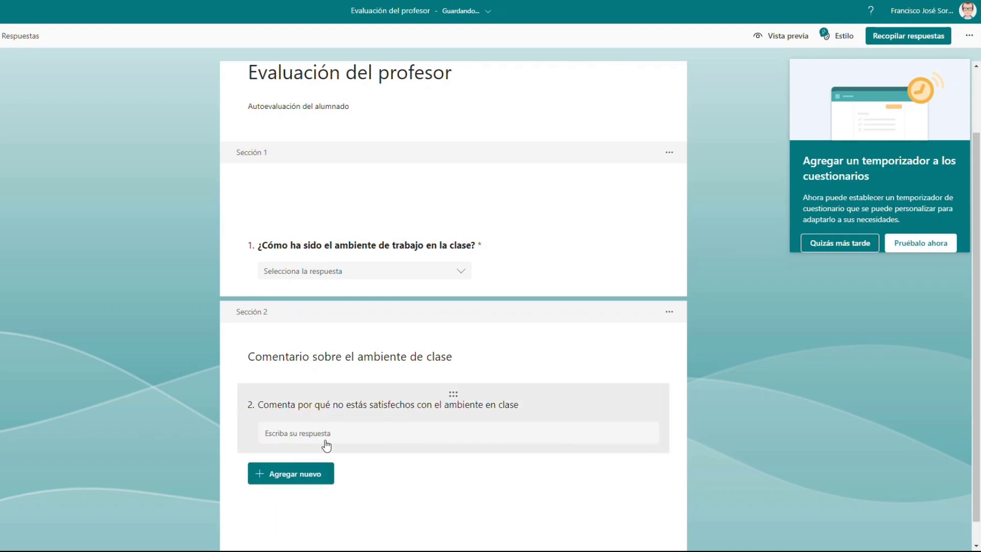
Allow a long answer for question 2 and make its answer box slightly taller and narrower.
click(399, 421)
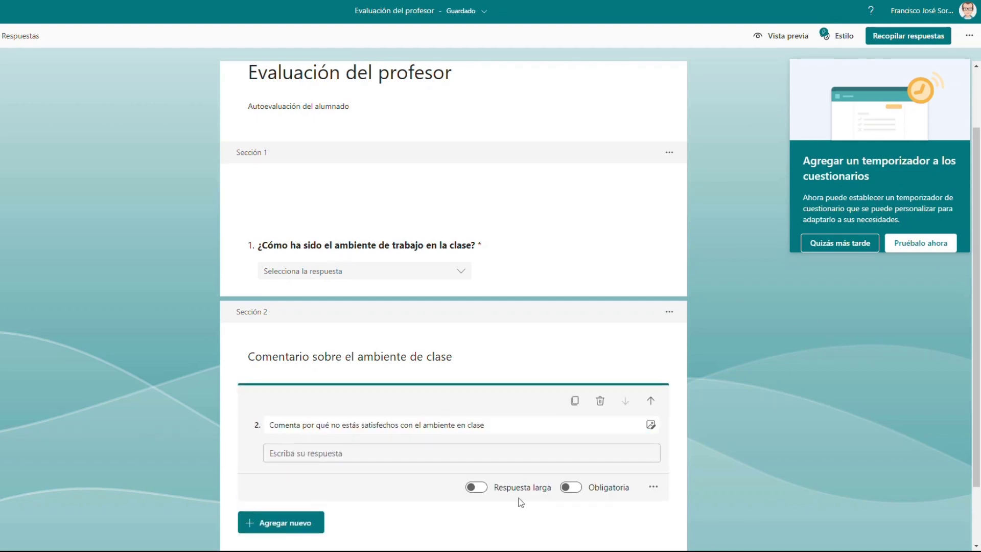
click(476, 491)
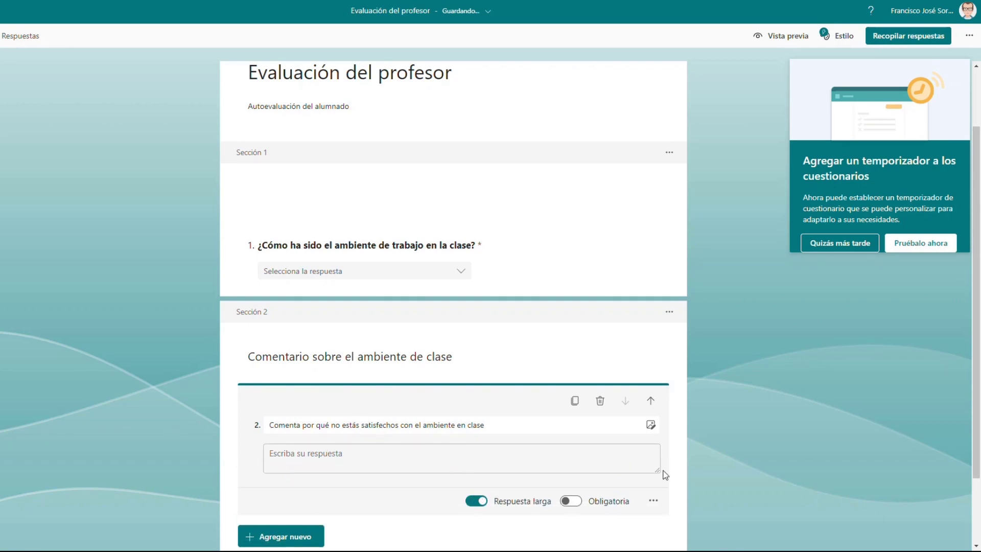
mouse_move(659, 473)
mouse_down()
mouse_move(666, 508)
mouse_move(642, 477)
mouse_up()
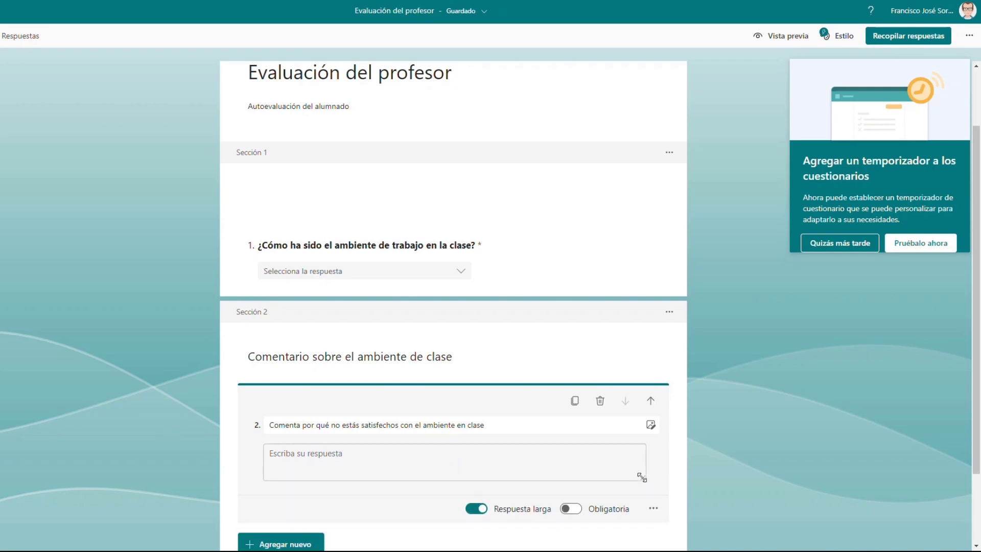
Turn off the long answer option for the section 2 comment question and check its additional settings.
click(478, 509)
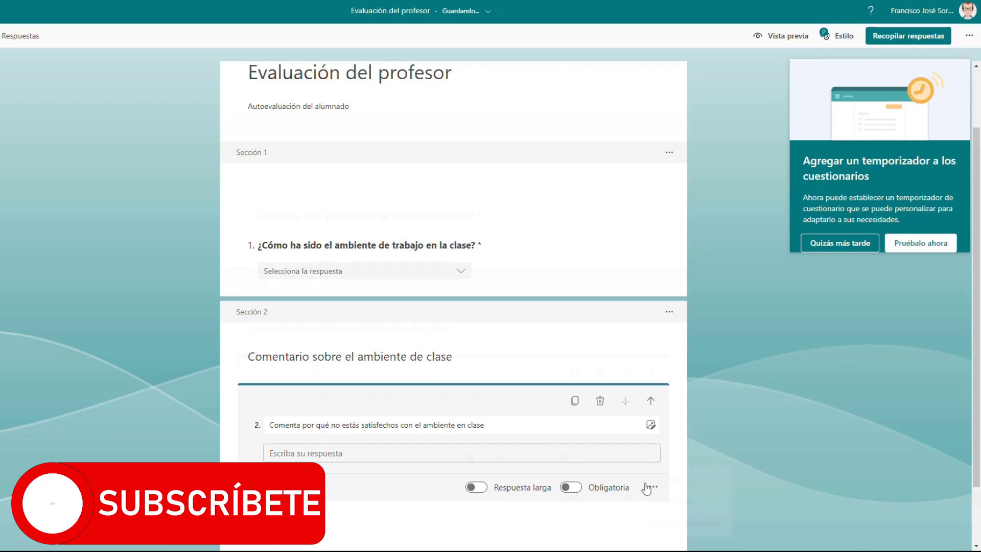
click(654, 486)
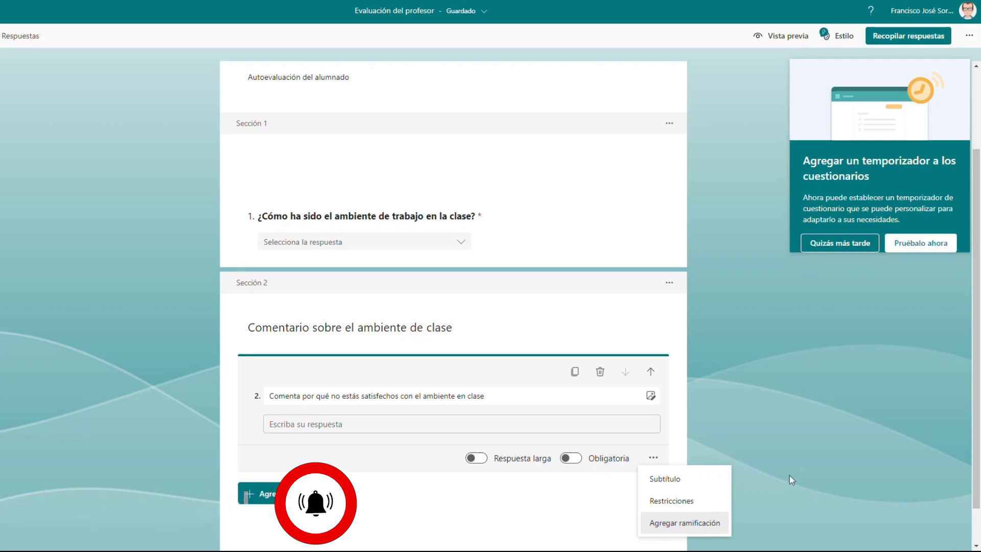
click(789, 445)
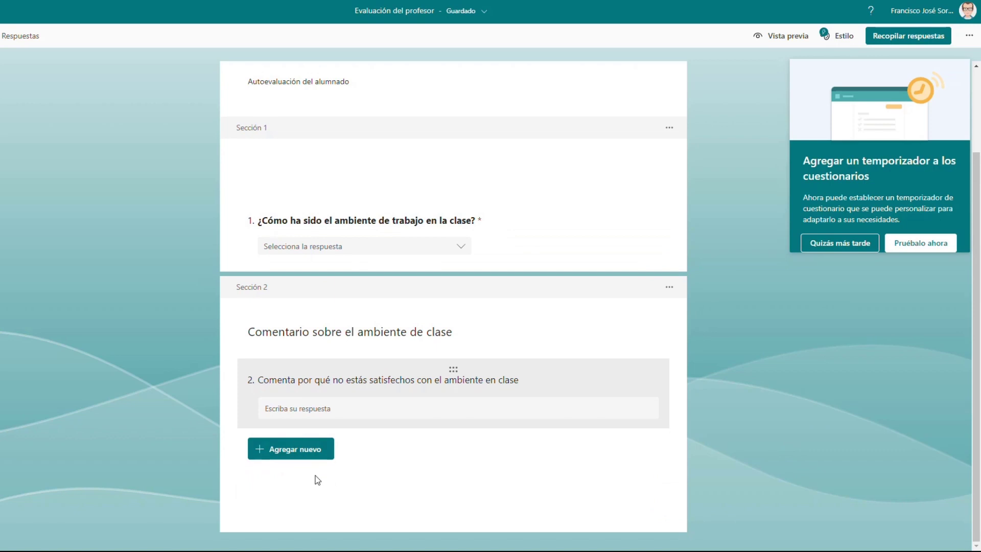
Insert a rating question after question 1 reading "¿Cómo ha sido la convivencia en el grupo?".
click(293, 422)
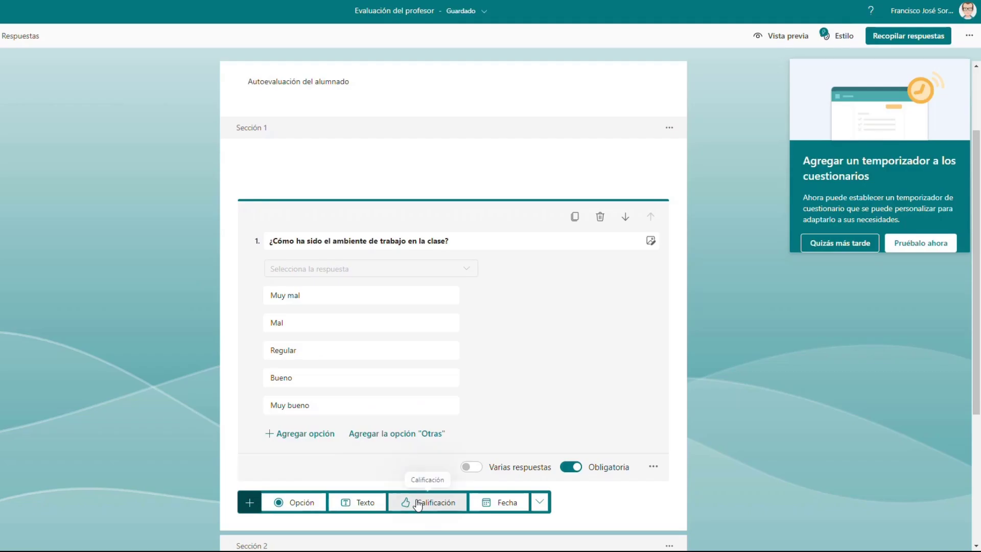
click(416, 501)
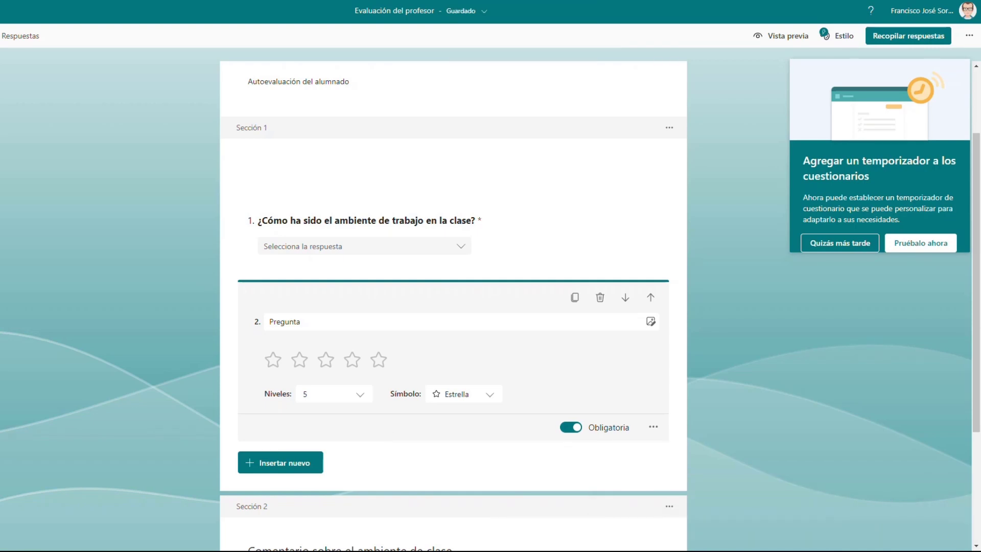
click(279, 319)
text(¿Cómo ha sido la convivencia en el grupo?)
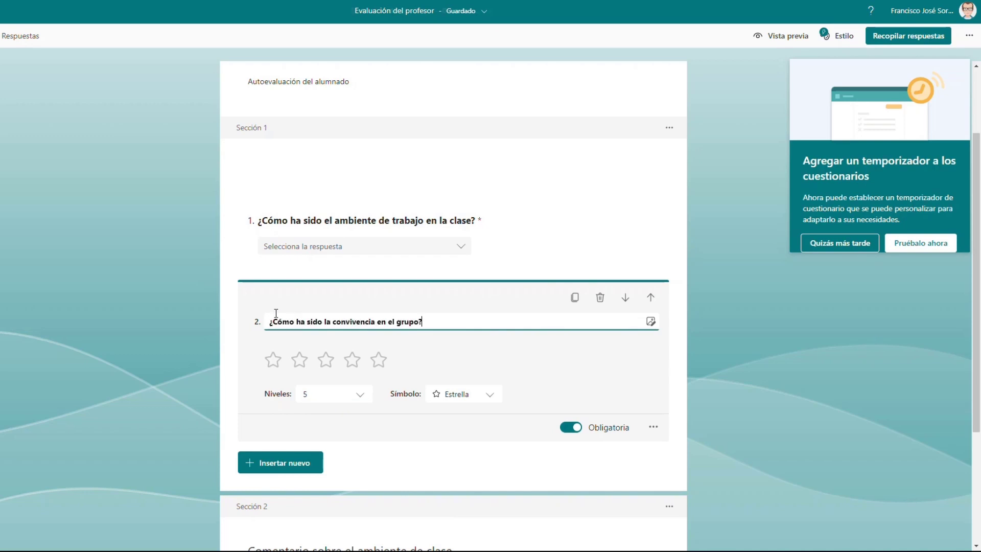
Set the group coexistence rating to 10 levels with the Número symbol.
click(331, 401)
scroll(333, 448, down, 3)
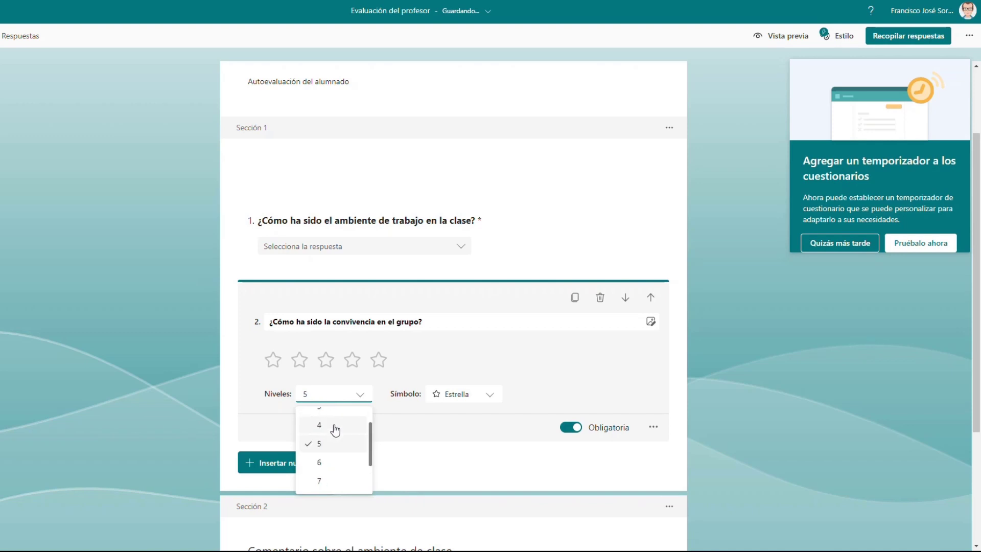
click(333, 488)
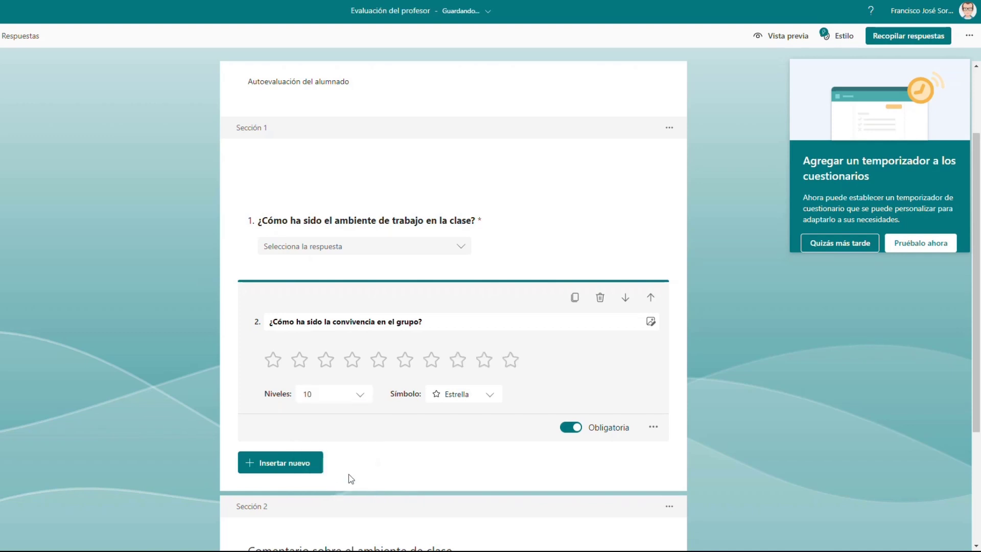
click(464, 395)
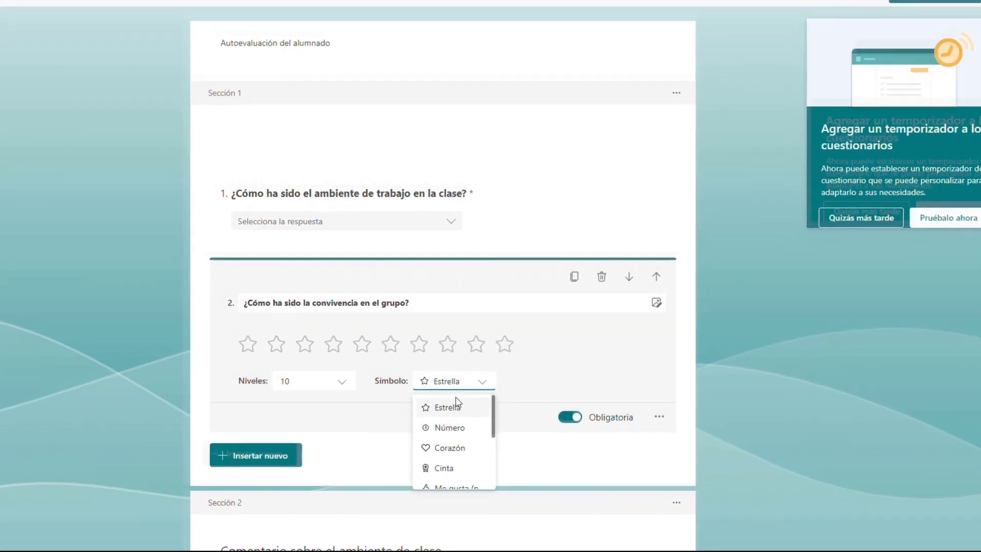
scroll(434, 437, down, 2)
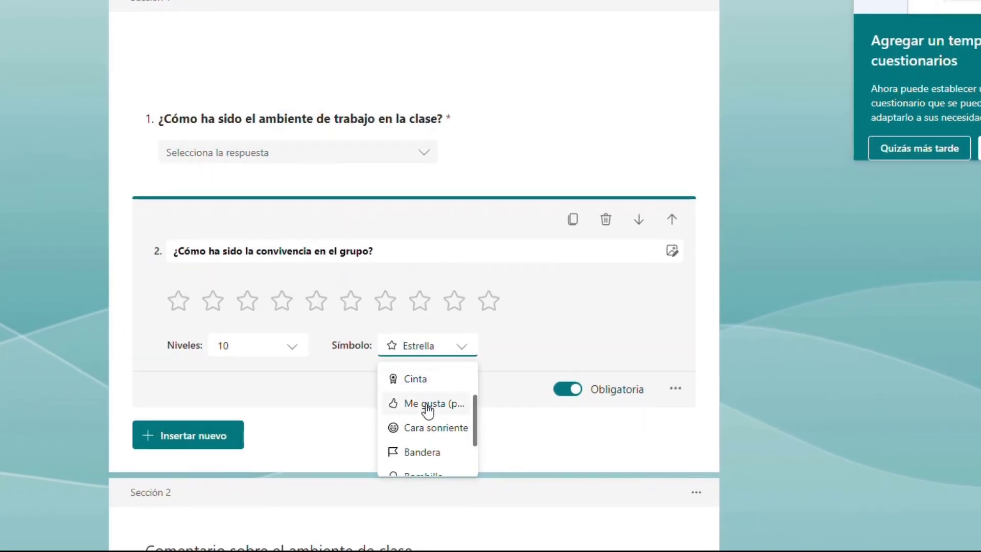
scroll(428, 410, down, 2)
scroll(432, 462, up, 3)
click(426, 409)
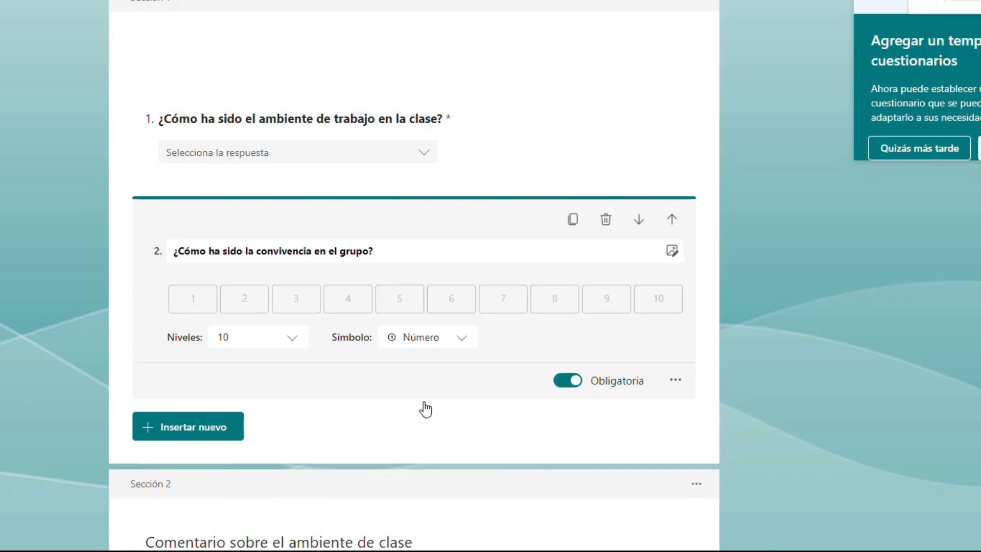
Add the subtitle "Indica tu grado de satisfacción sobre la convivencia en una escala del 1 al 10." to the rating question.
click(362, 244)
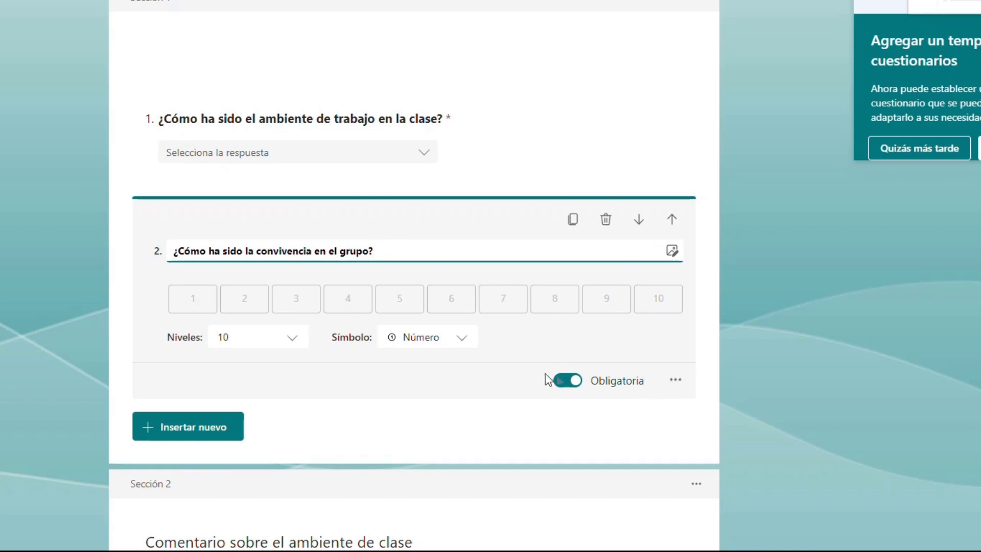
click(676, 384)
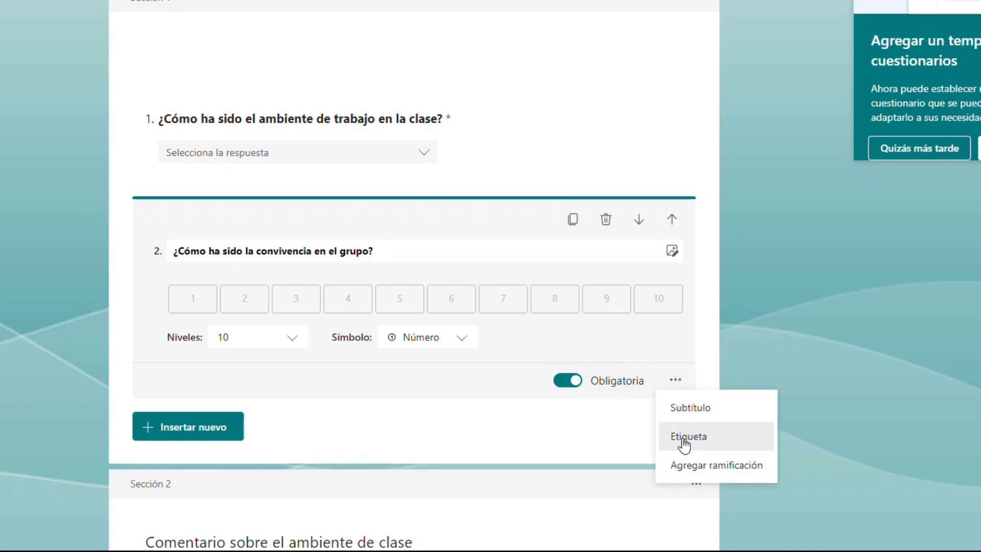
click(685, 409)
text(Indica tu grado de satisfacción sobre la convivencia en una escala del 1 al t)
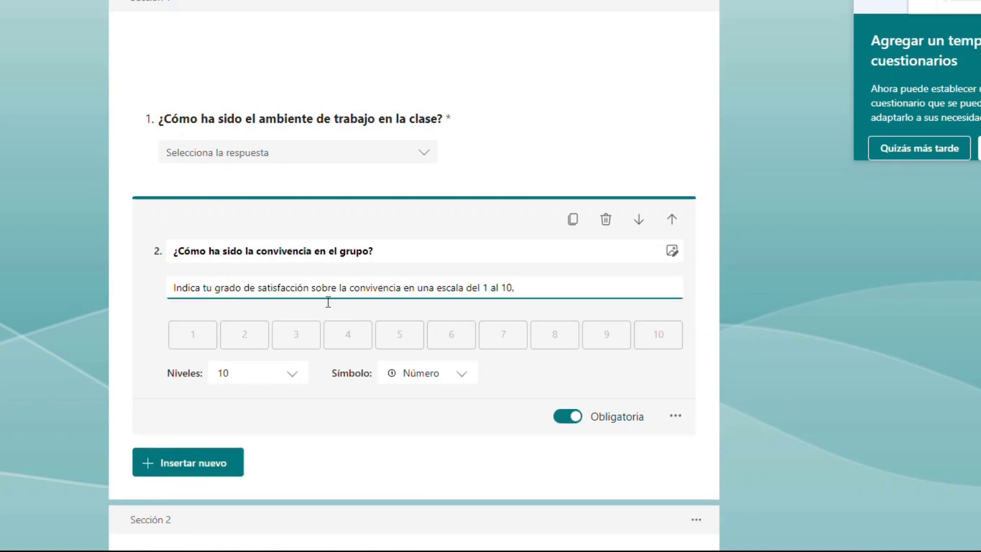
click(879, 357)
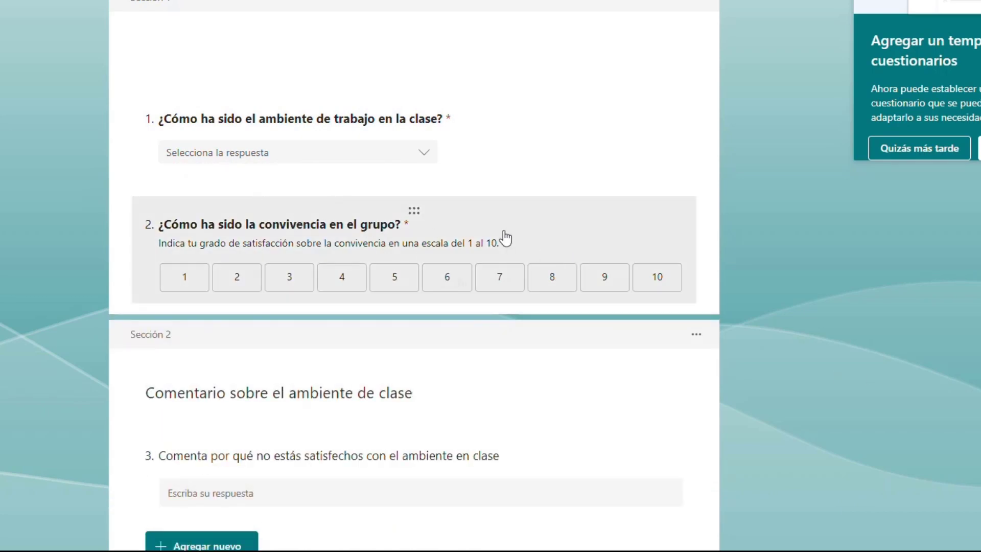
Preview the form and look at the answer options of the classroom atmosphere question.
scroll(467, 301, up, 2)
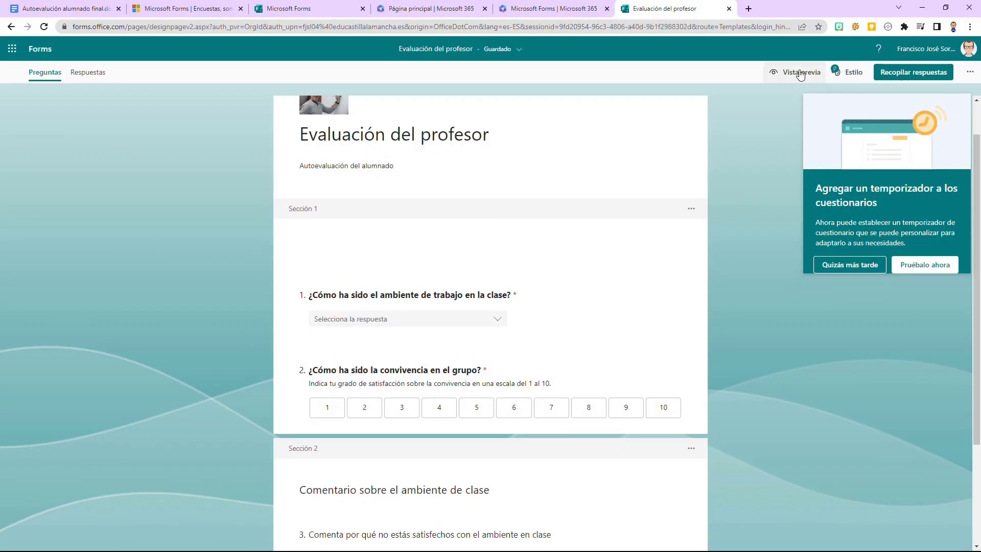
click(801, 73)
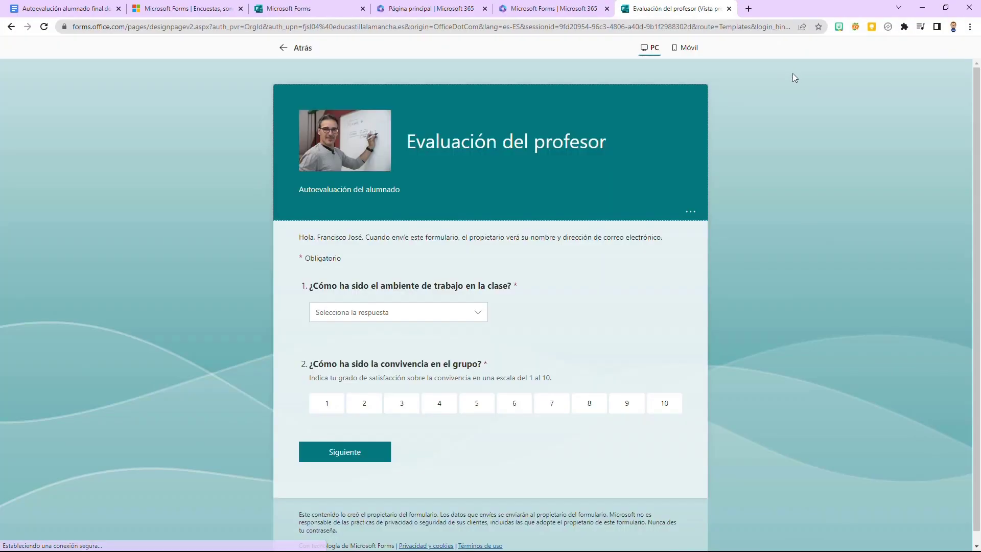
click(395, 316)
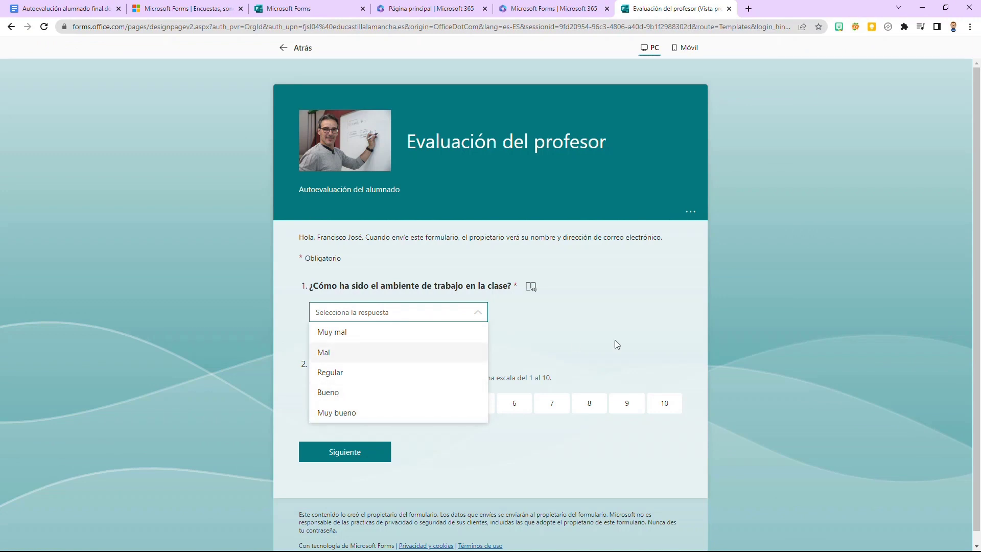
click(596, 345)
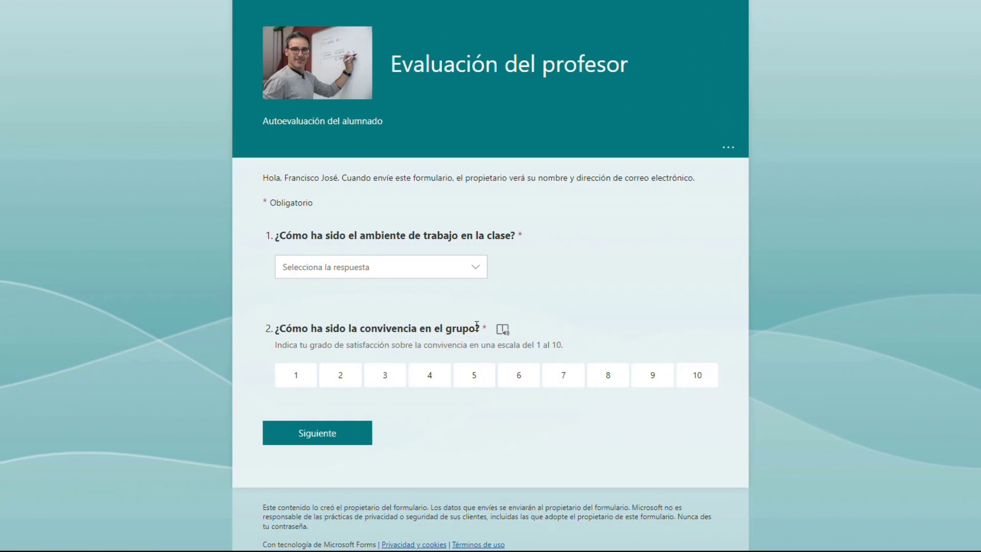
Play question 2 aloud in the immersive reader and return to the form editor.
click(503, 330)
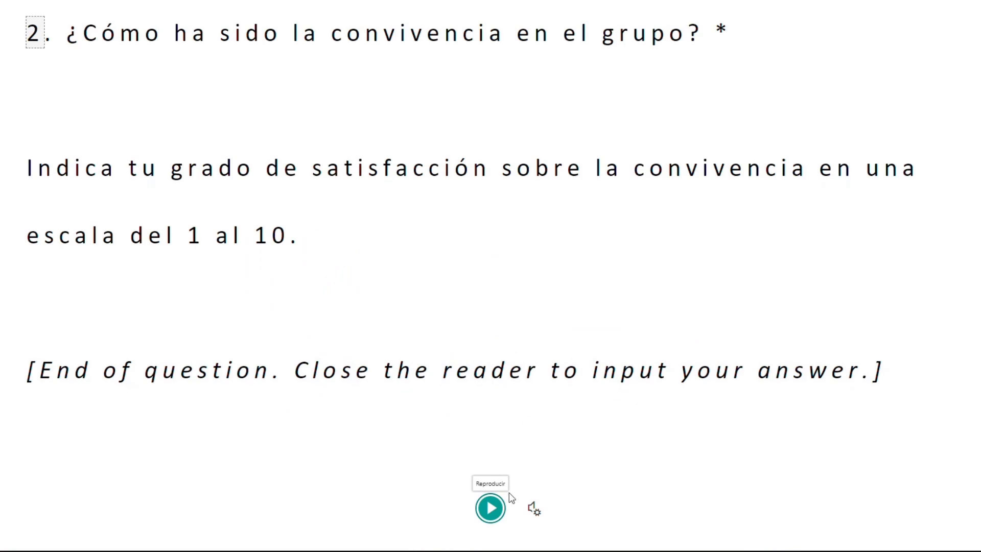
click(489, 509)
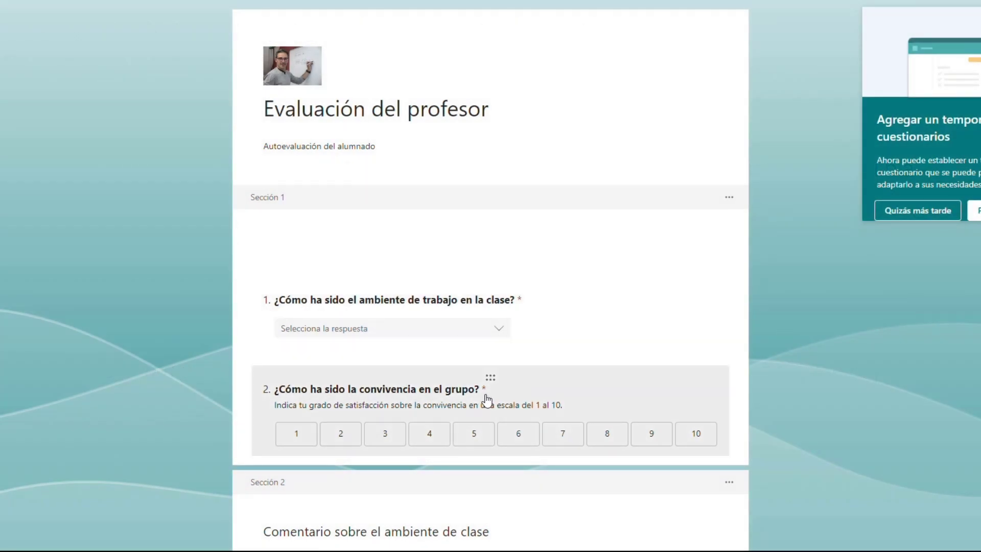
click(546, 389)
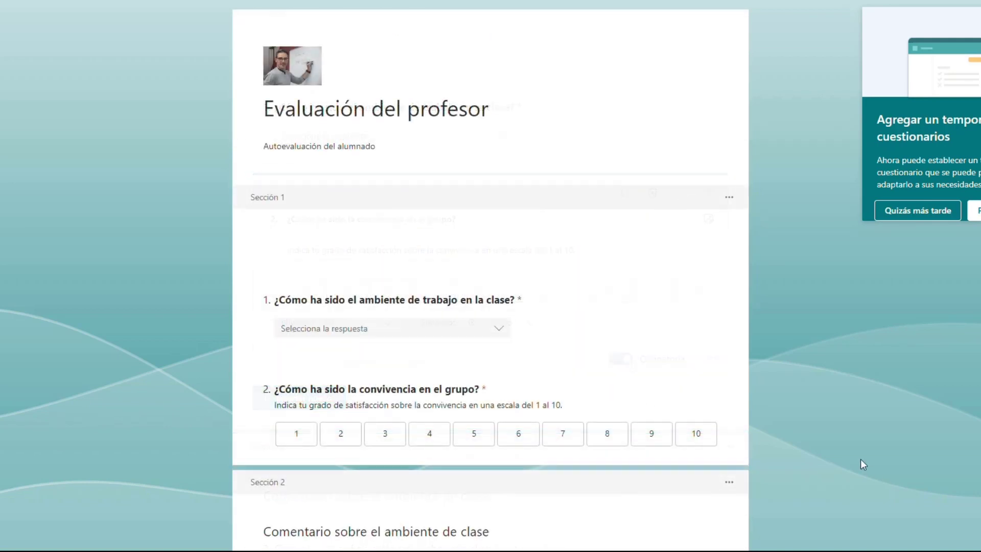
Insert a date question after question 2 reading "¿Cuándo deseas que se celebre la Semana Cultural?".
scroll(532, 318, down, 3)
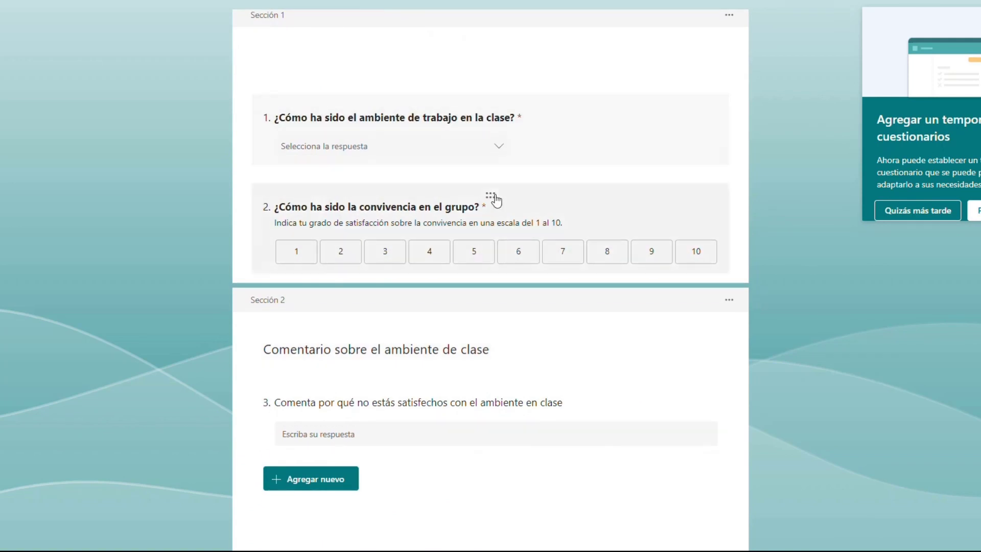
click(630, 275)
click(324, 408)
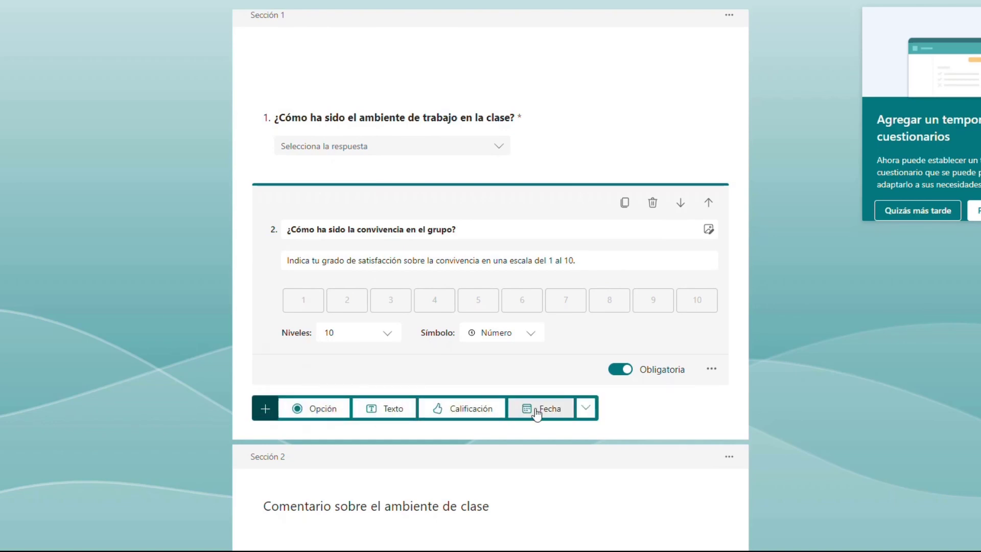
click(535, 410)
click(384, 337)
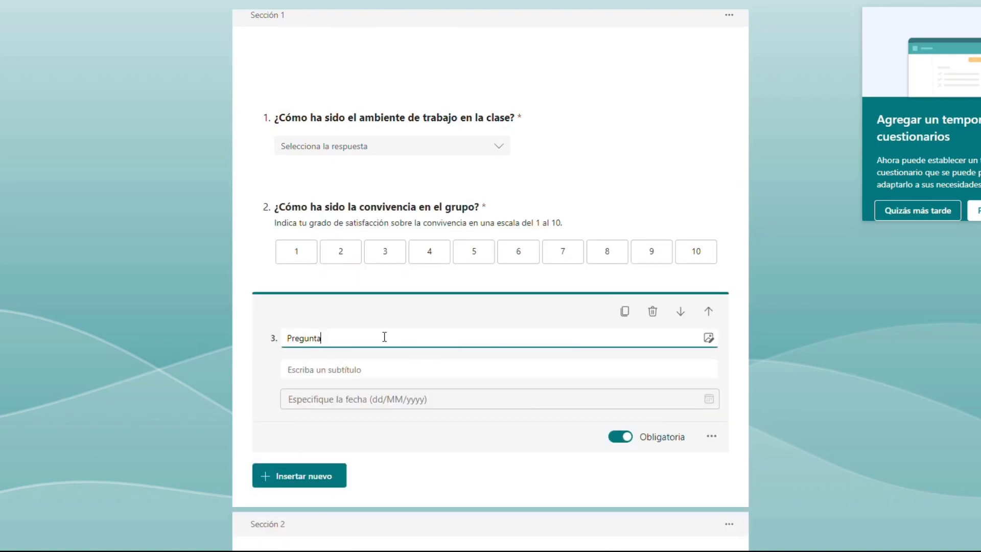
double_click(282, 336)
text(¿Cuándo deseas que se celebre la Semana Cultural?)
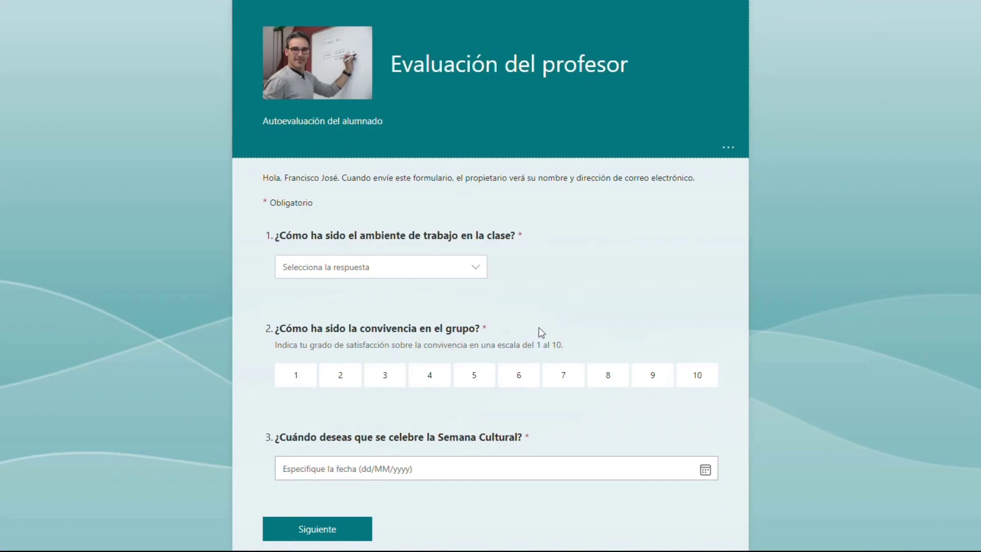
Test the date question in the preview by choosing 17/03/2023, and return to the editor.
scroll(593, 413, down, 1)
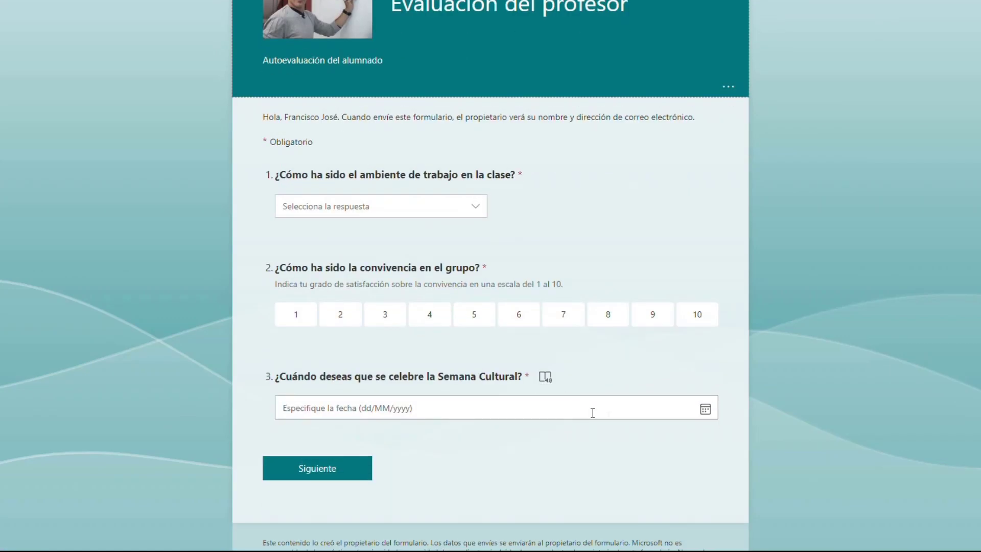
click(706, 410)
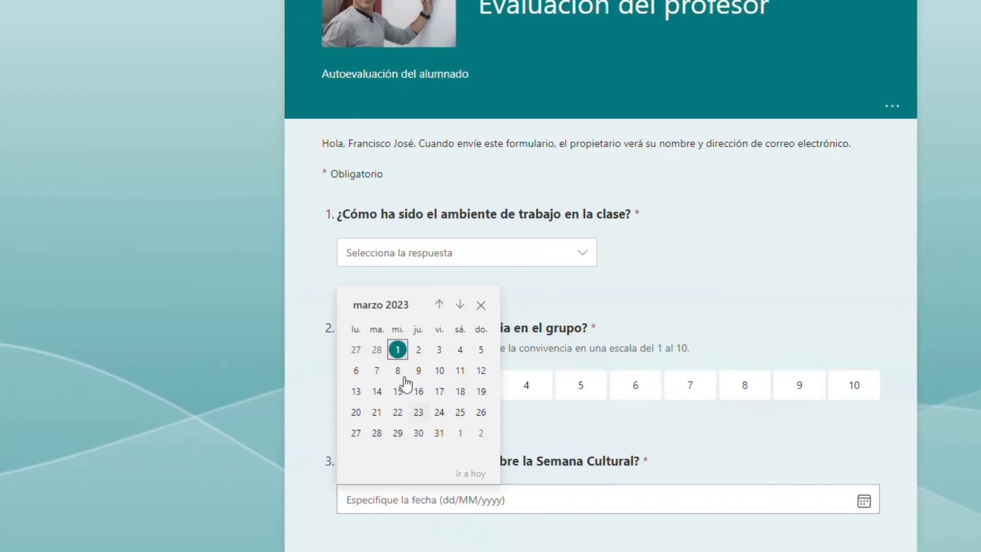
click(441, 392)
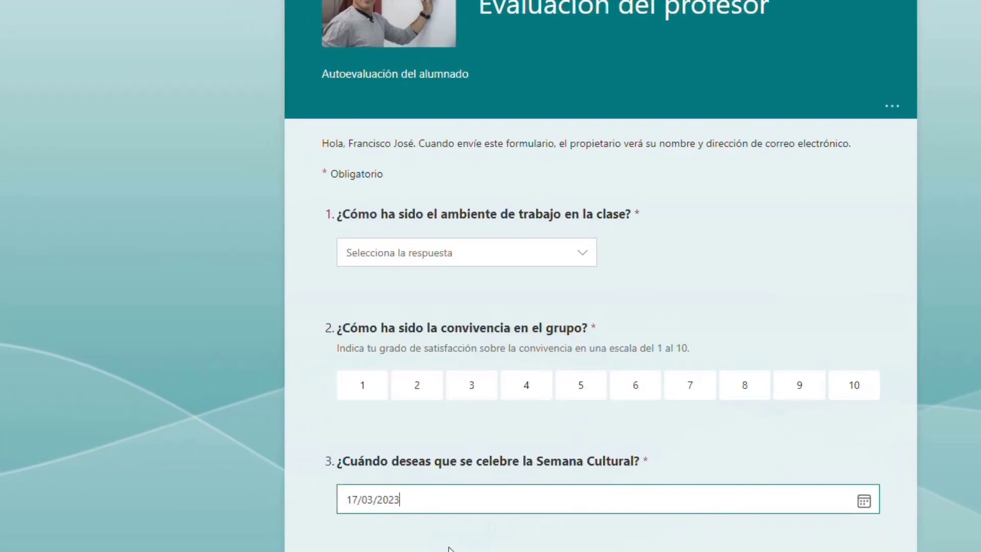
click(259, 13)
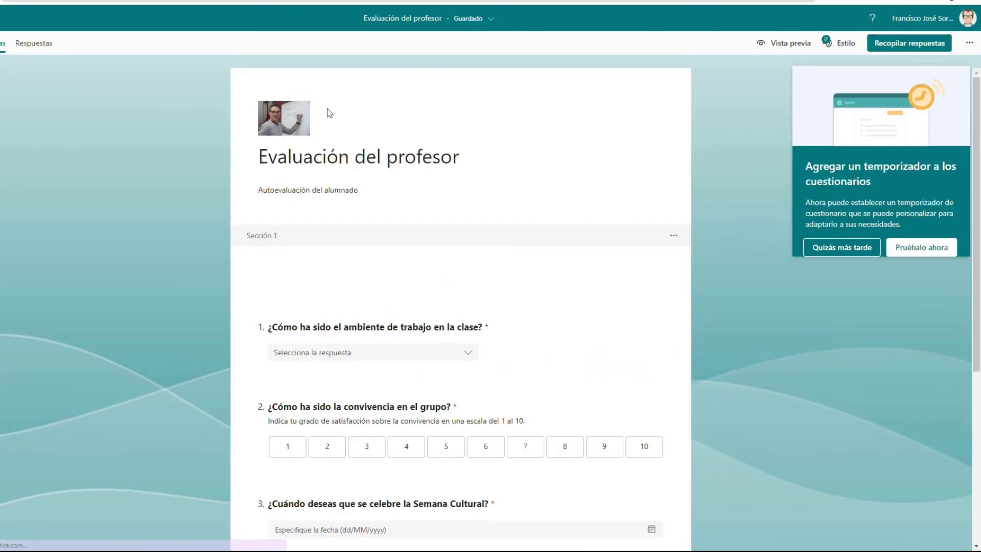
Move the Semana Cultural date question above the group coexistence question and back below it.
scroll(501, 356, down, 3)
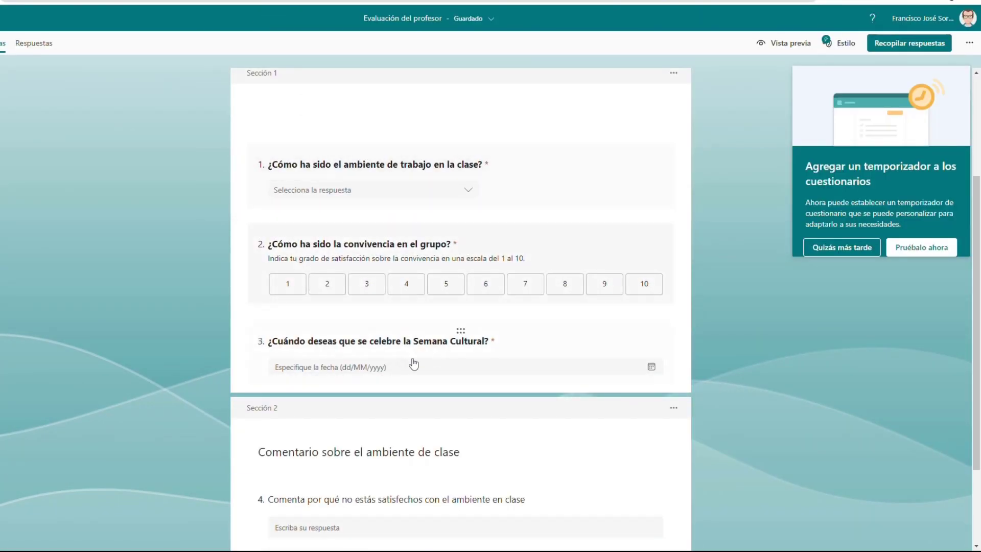
mouse_move(464, 335)
mouse_down()
mouse_move(458, 265)
mouse_move(453, 342)
mouse_move(456, 327)
mouse_up()
click(598, 339)
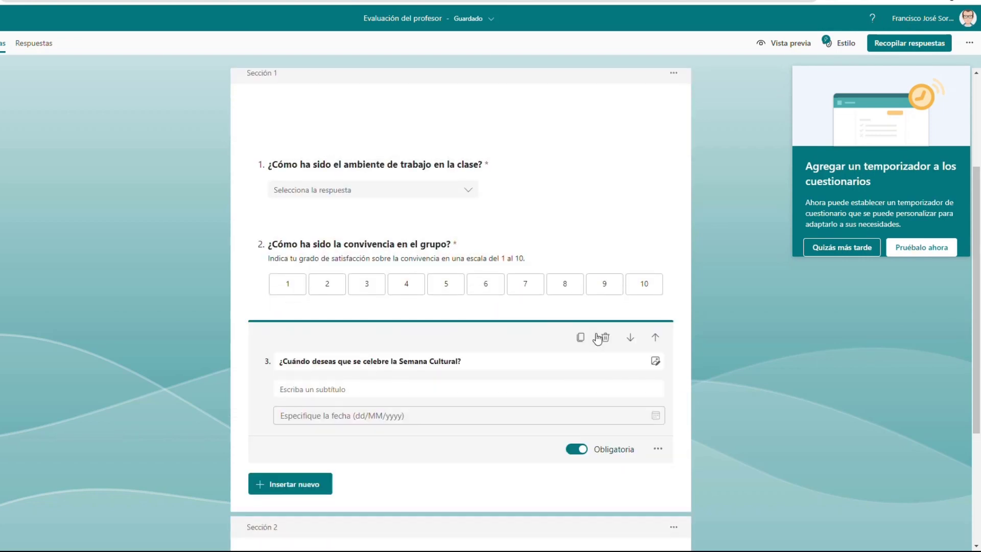
click(662, 337)
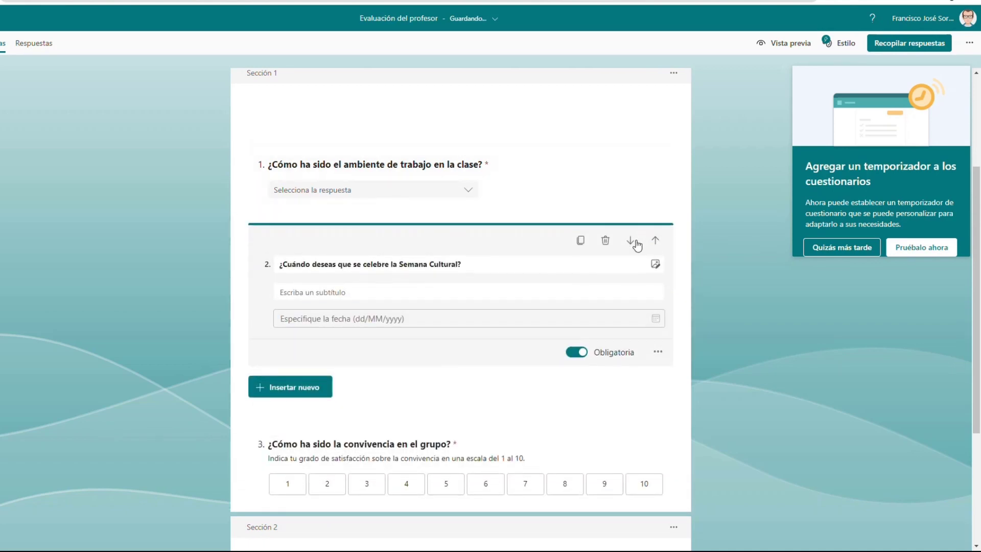
click(636, 241)
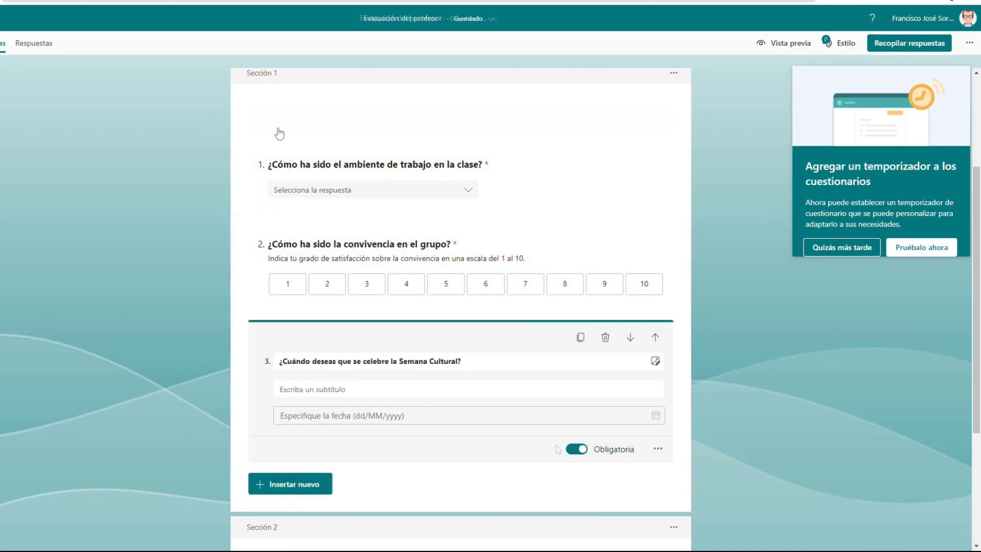
Insert a Likert question "¿Dónde he encontrado las principales dificultades?" with rows from Raras veces to Muy frecuentemente and five difficulty columns, and preview it.
click(290, 484)
click(546, 483)
mouse_move(600, 407)
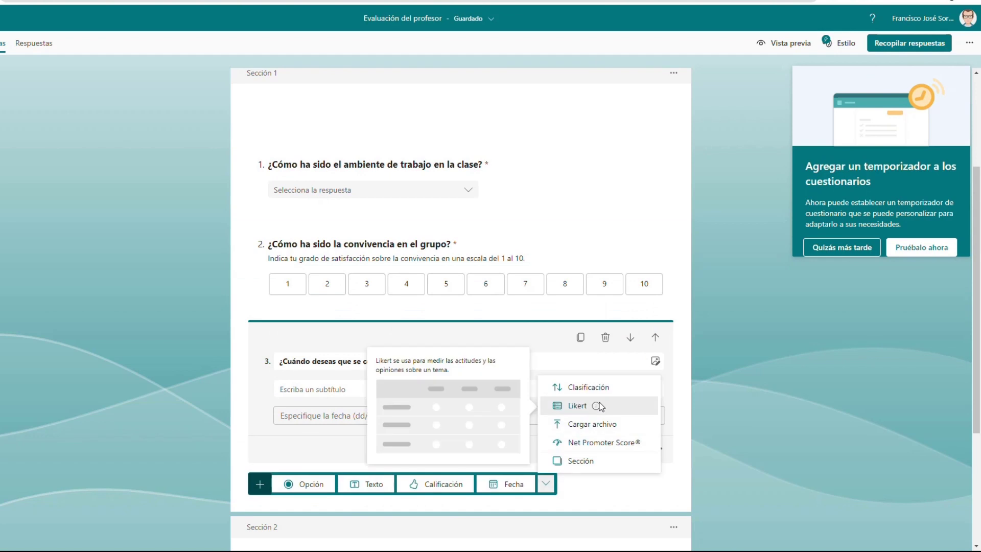
click(611, 405)
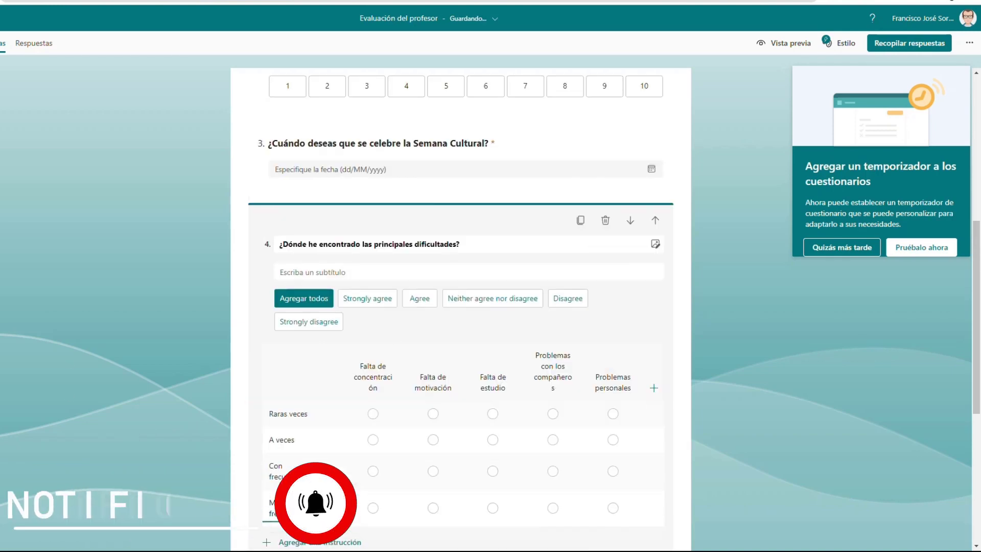
text(temente)
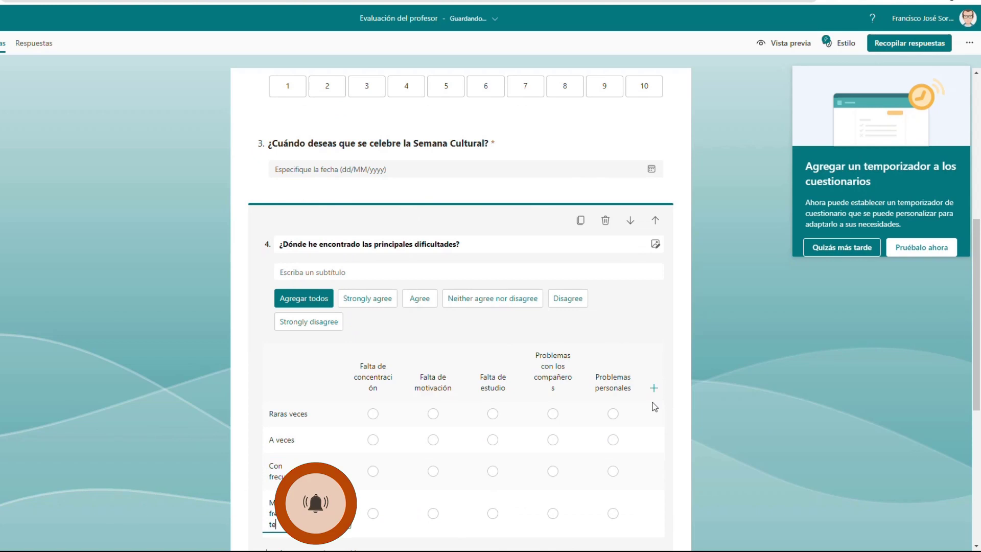
click(673, 407)
scroll(685, 409, down, 2)
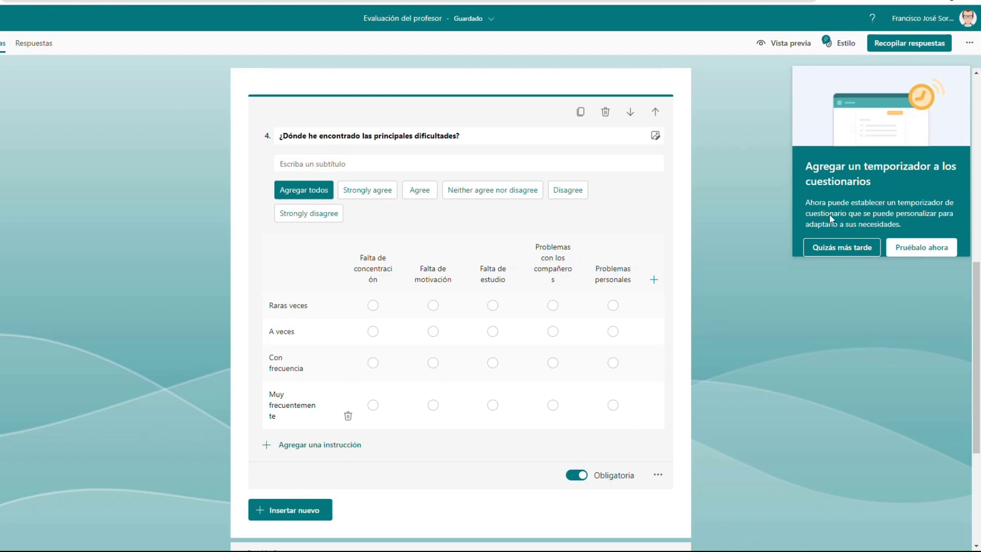
click(796, 45)
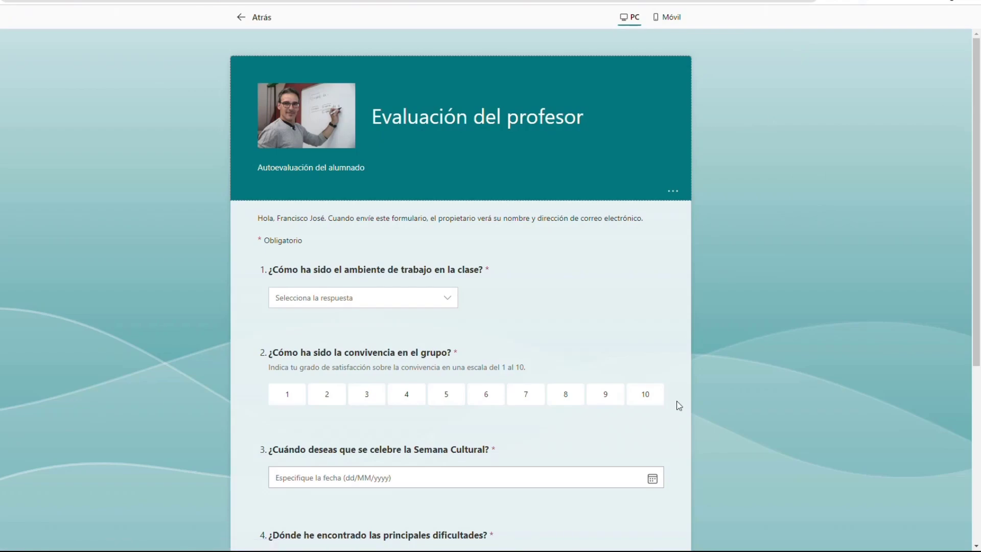
scroll(676, 407, down, 5)
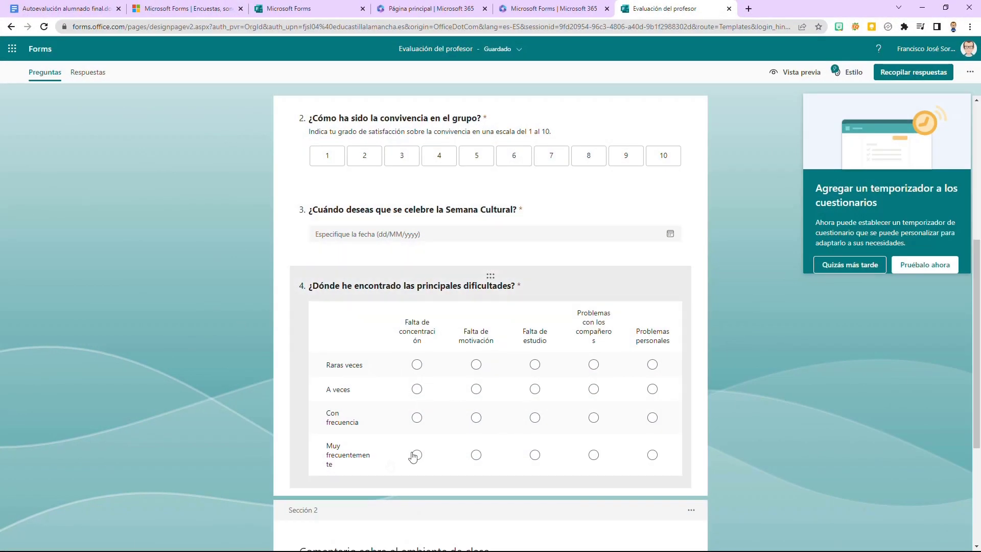
Insert a file upload question after question 4 reading "Sube el archivo del último trabajo".
click(350, 489)
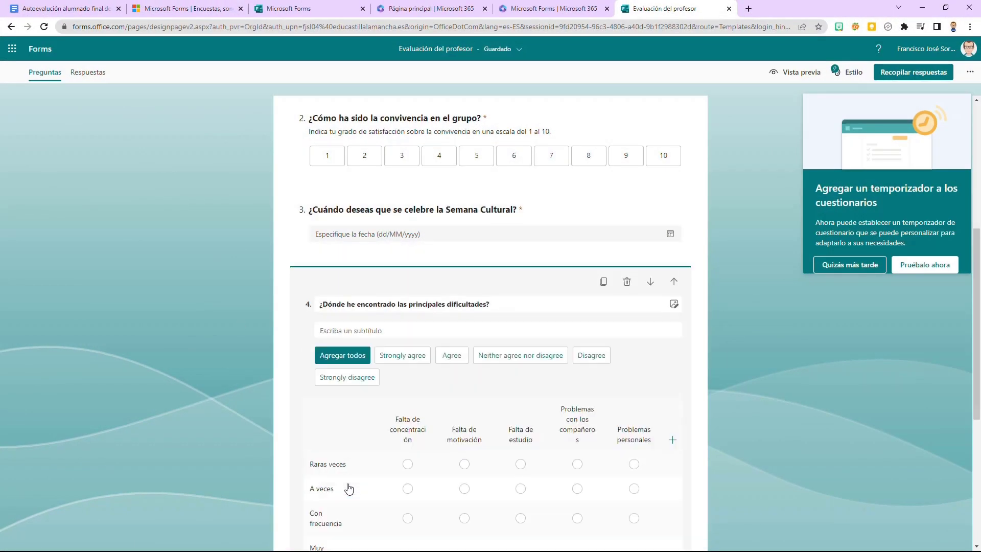
scroll(434, 455, down, 7)
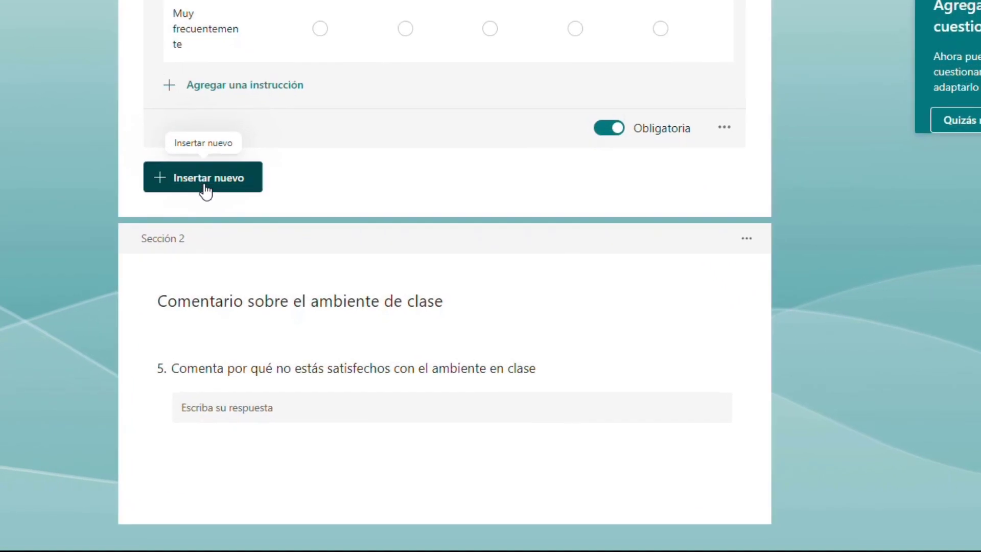
click(333, 306)
click(572, 186)
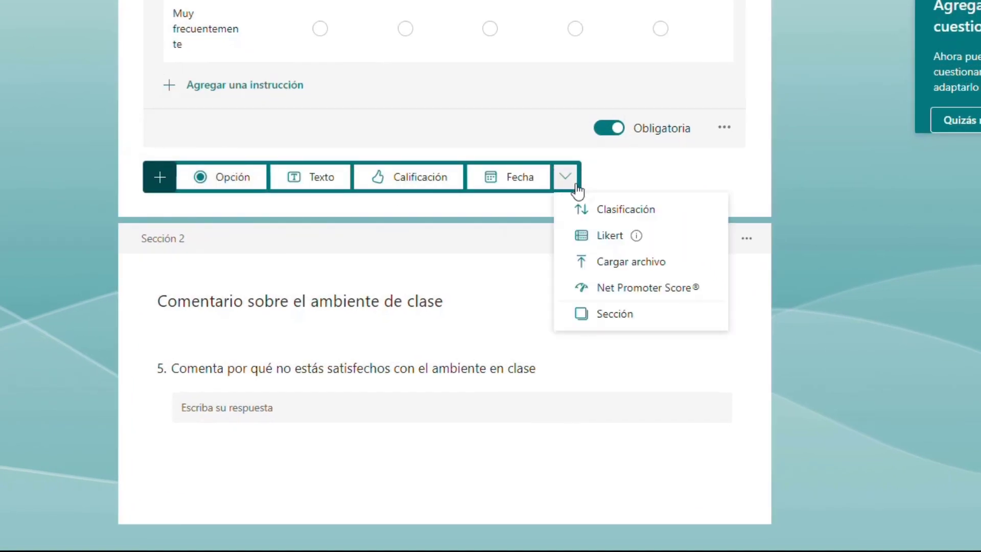
click(633, 262)
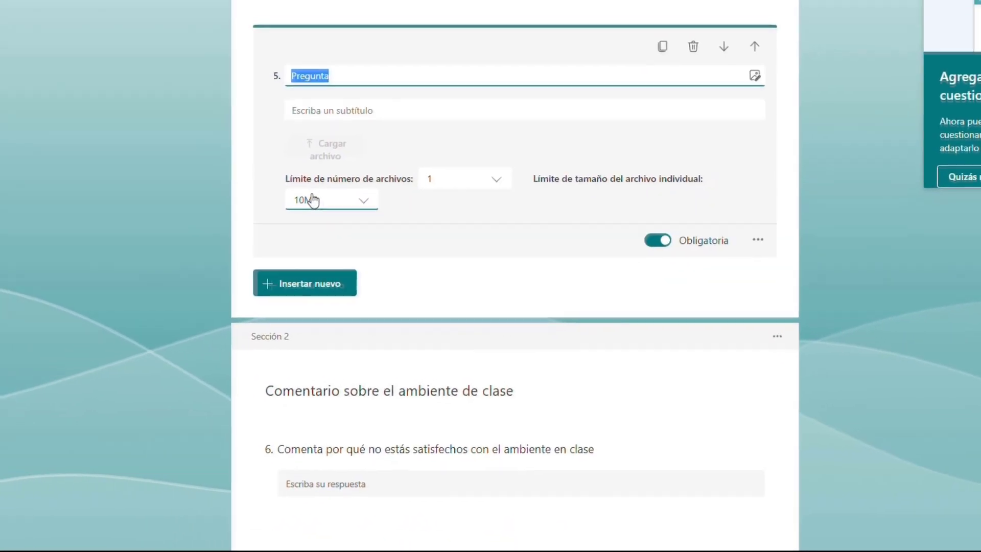
click(360, 200)
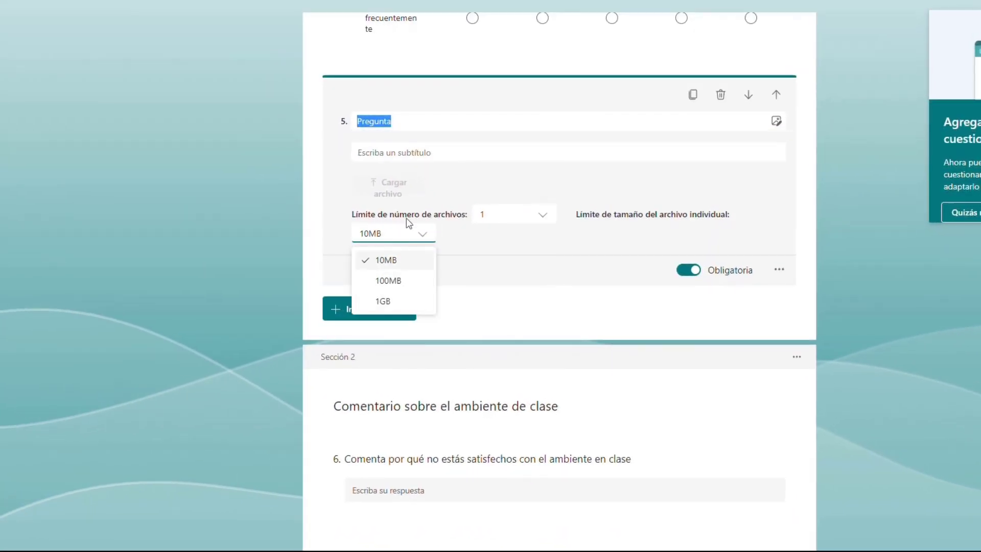
click(424, 236)
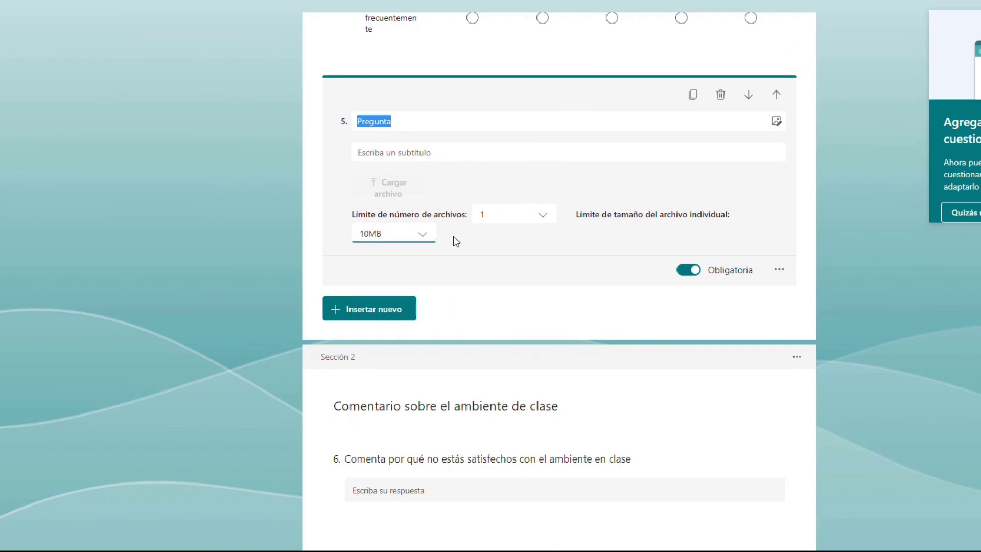
key(Escape)
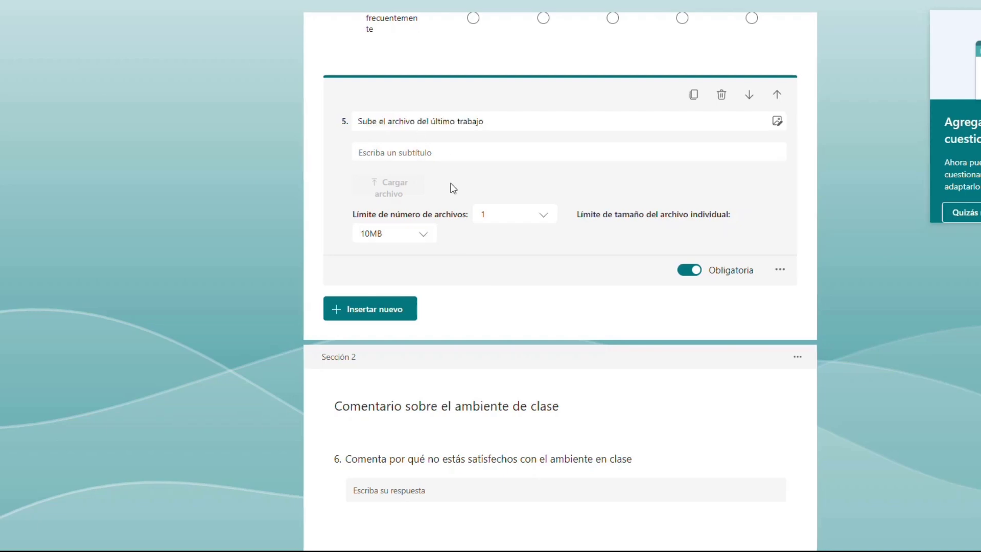
Review the file number and individual file size limits available for the upload question.
click(501, 221)
click(433, 257)
click(425, 241)
click(538, 289)
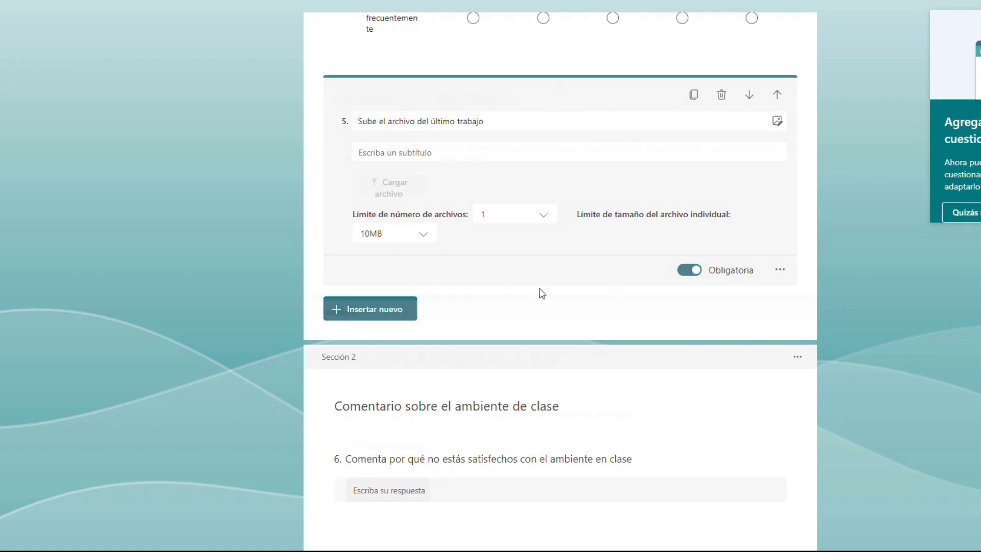
click(730, 204)
click(569, 230)
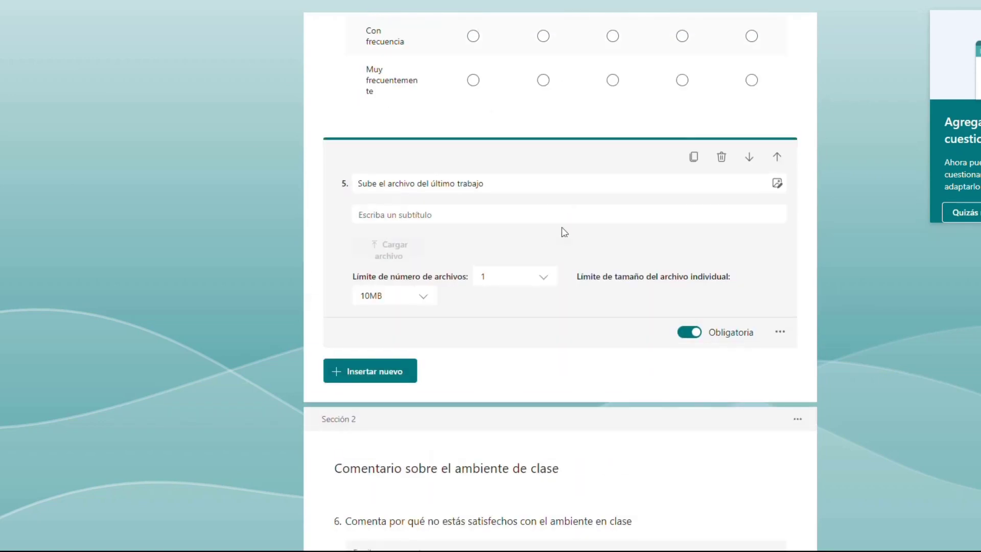
Test the file upload question in the preview by uploading the PDF "Circular Transmission Mechanisms".
click(872, 266)
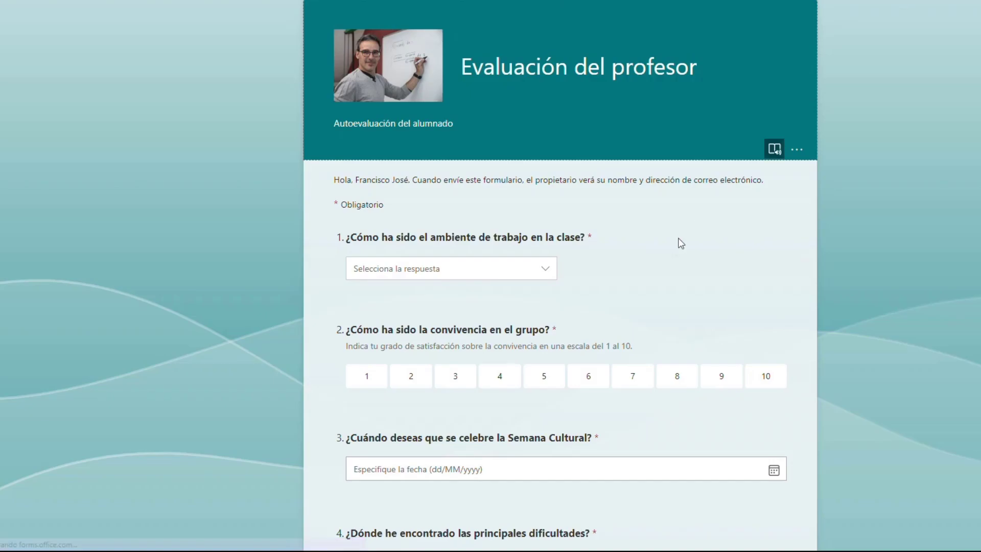
scroll(675, 253, down, 8)
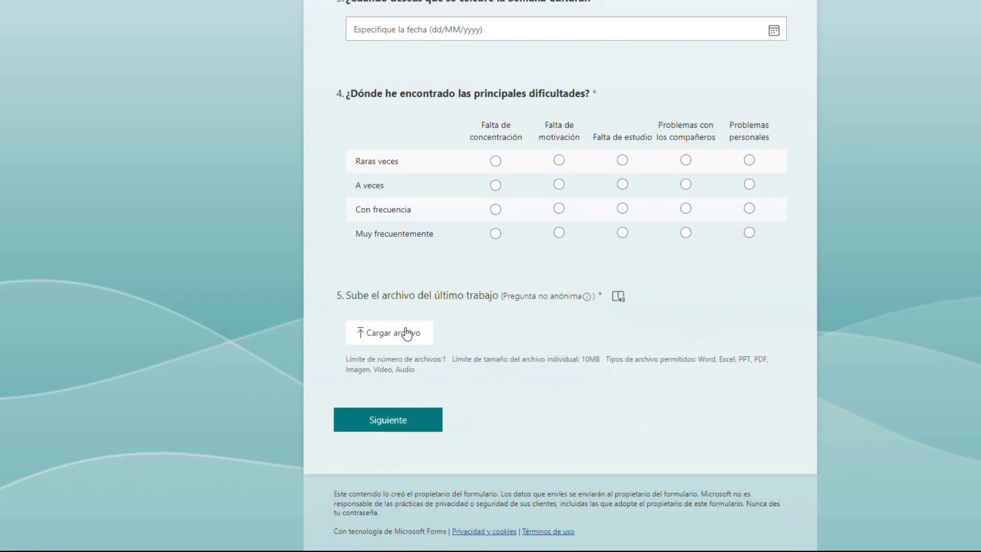
click(408, 337)
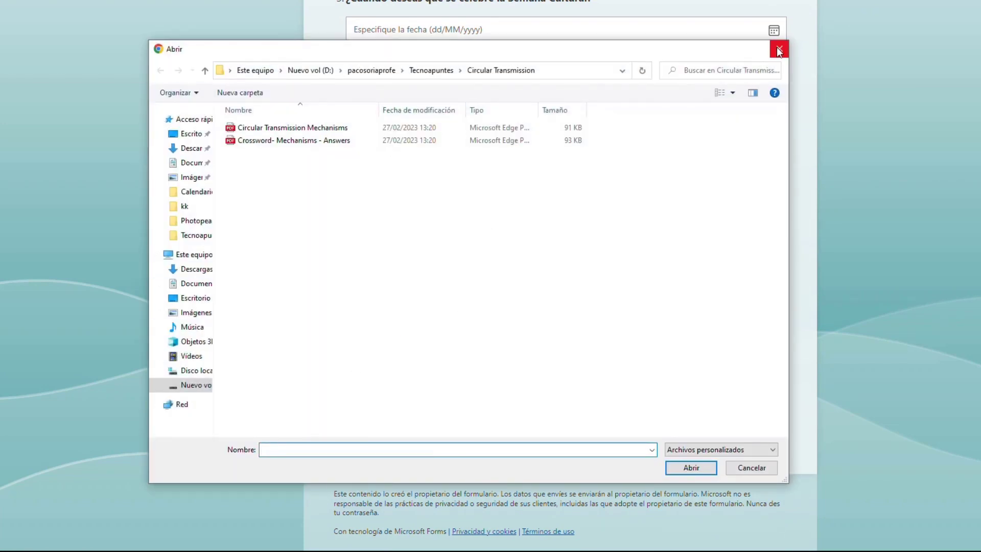
click(285, 128)
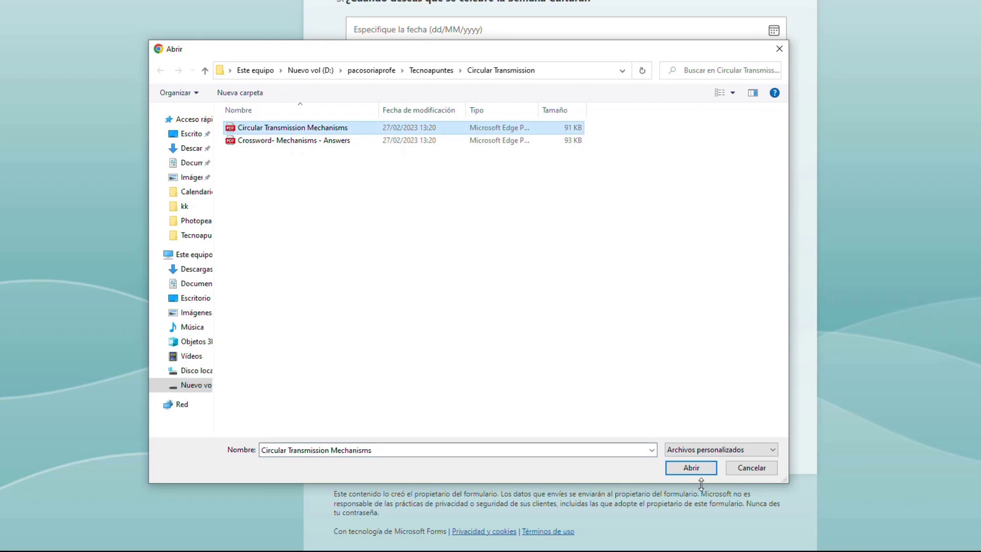
click(695, 471)
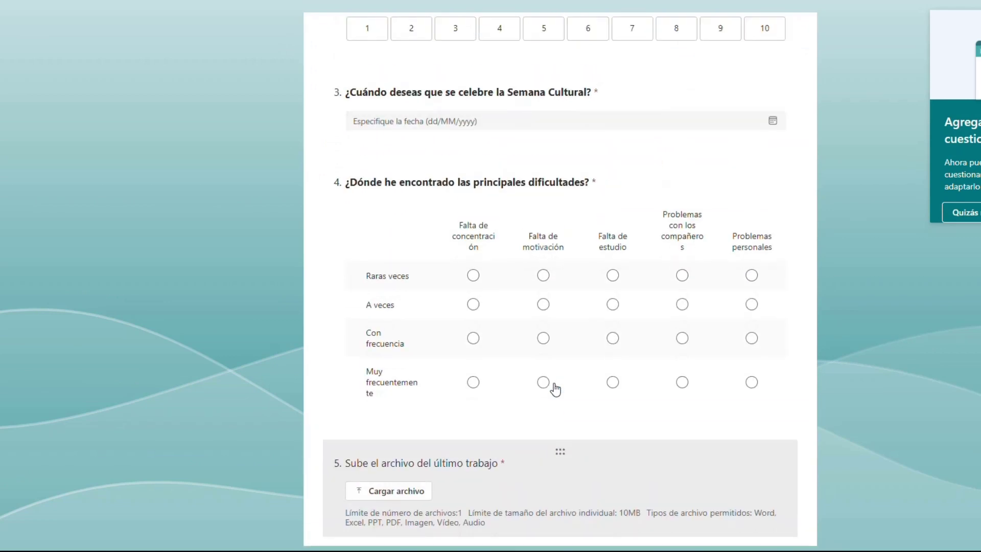
Insert a ranking question after question 5 reading "Clasifica de mayor importancia a menor importancia el ambiente de trabajo en clase".
click(651, 404)
scroll(593, 449, down, 5)
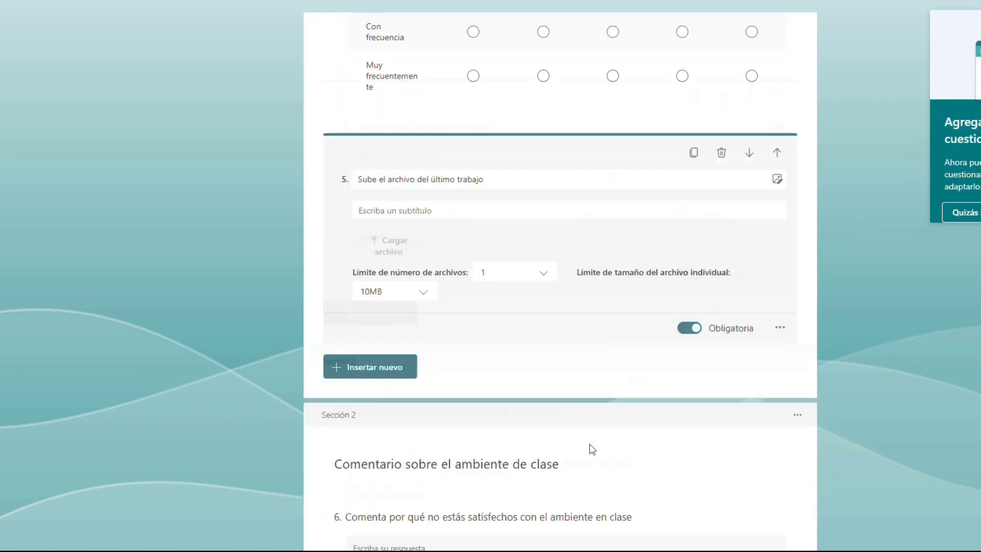
click(379, 280)
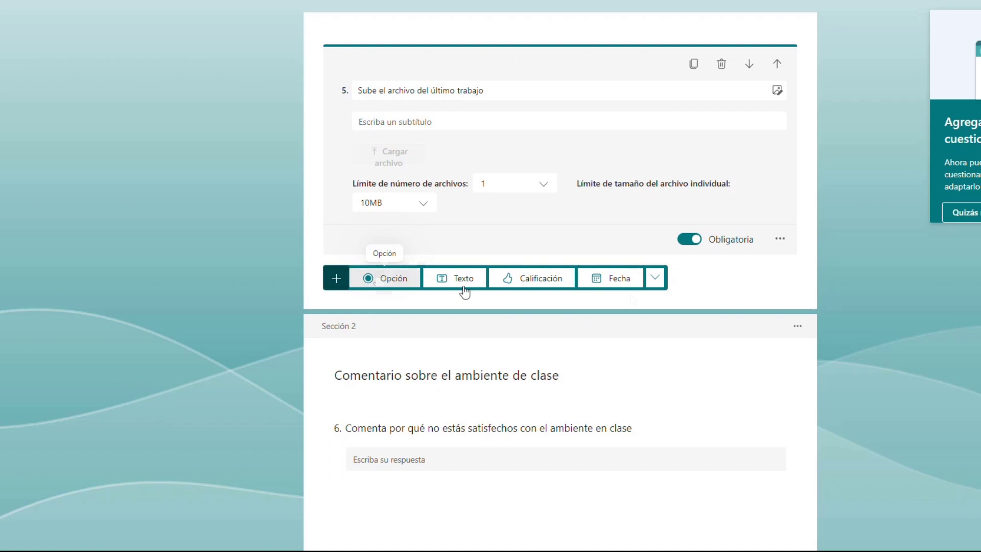
click(656, 278)
click(690, 306)
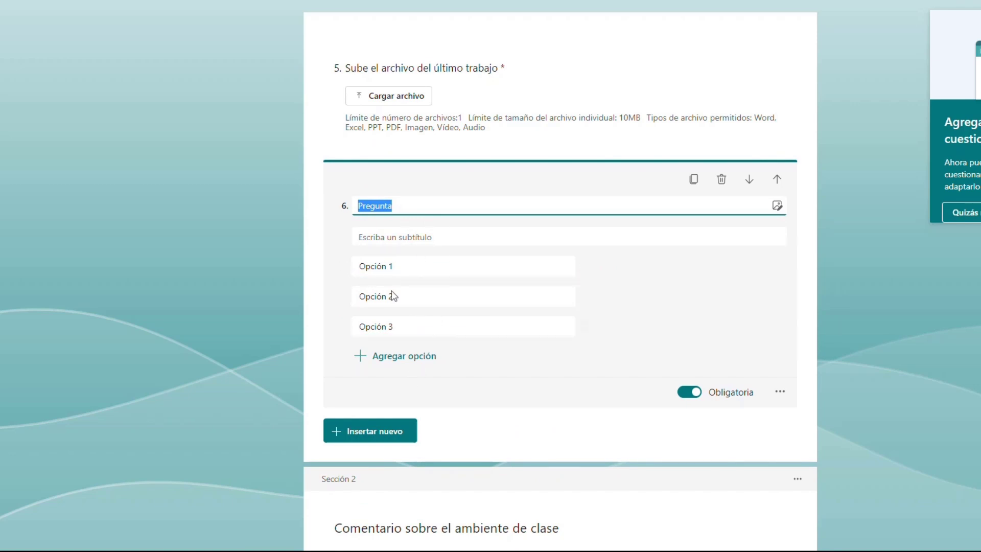
text(Clasifica de mayor importancia a menor importancia el ambiente de trabajo en clas)
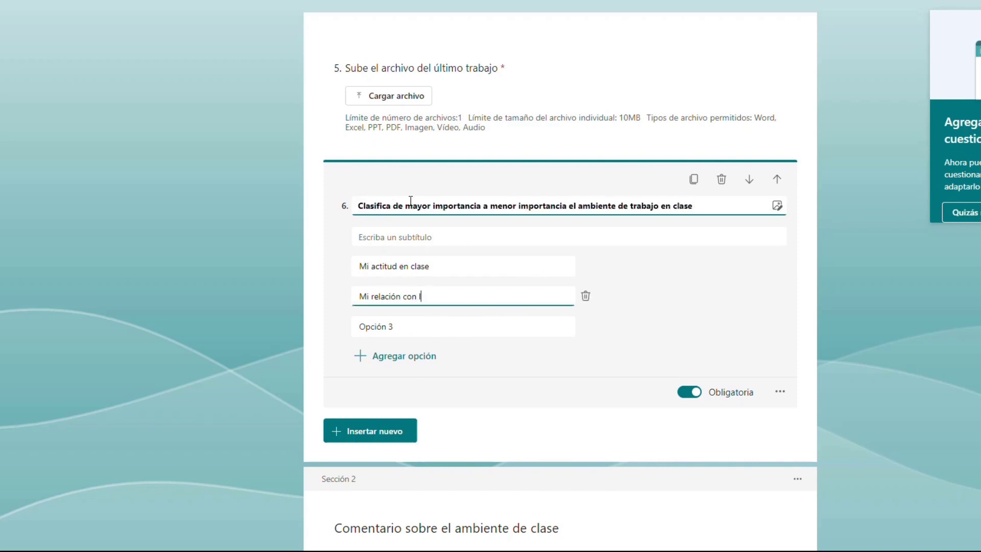
Complete the ranking options with "Mi relación con los compañeros", "Mi relación con los profesores" and "Mi organización en casa".
text(eros)
click(408, 325)
text(Mi relación con los profesores)
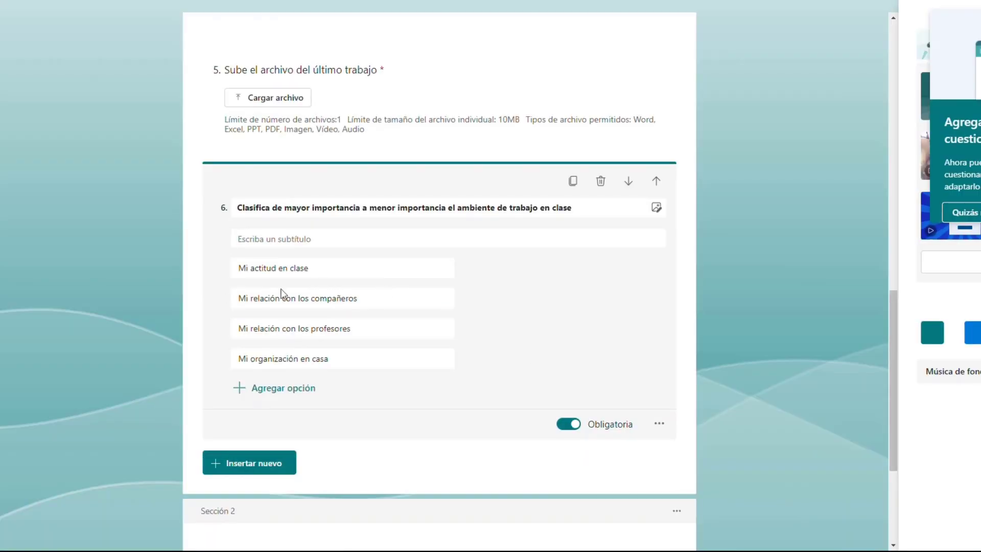
Test the ranking question in the preview by moving "Mi actitud en clase" to last place and back to first.
click(284, 295)
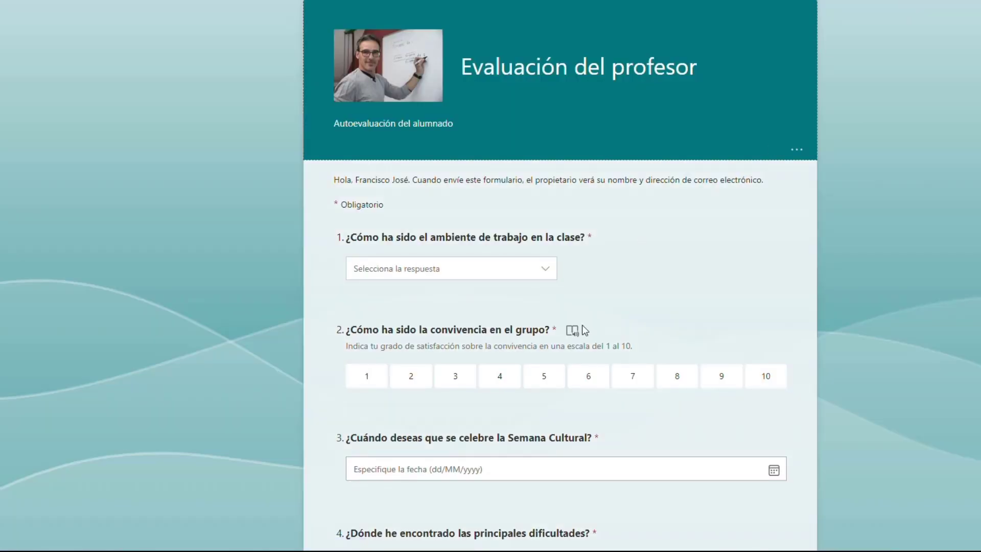
scroll(580, 331, down, 10)
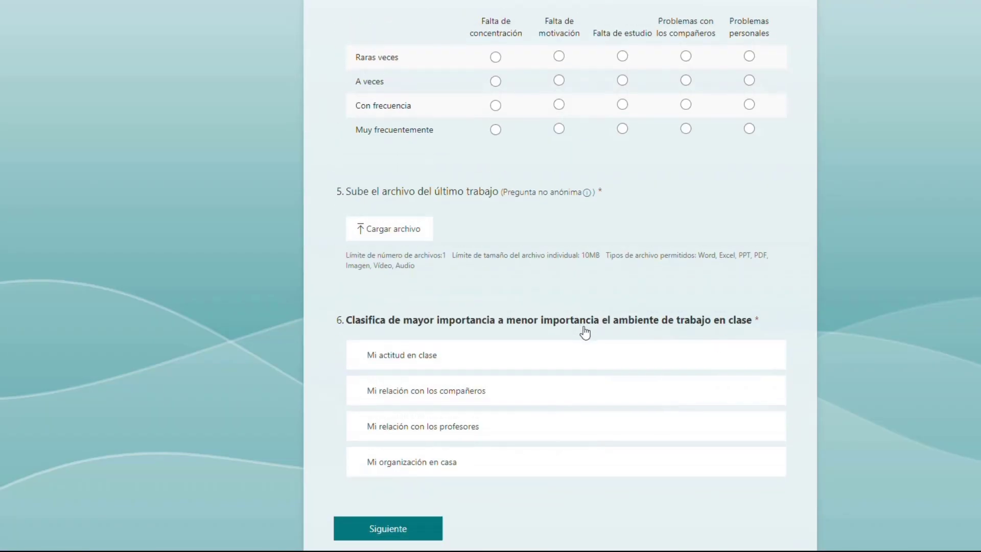
scroll(584, 332, down, 2)
click(461, 252)
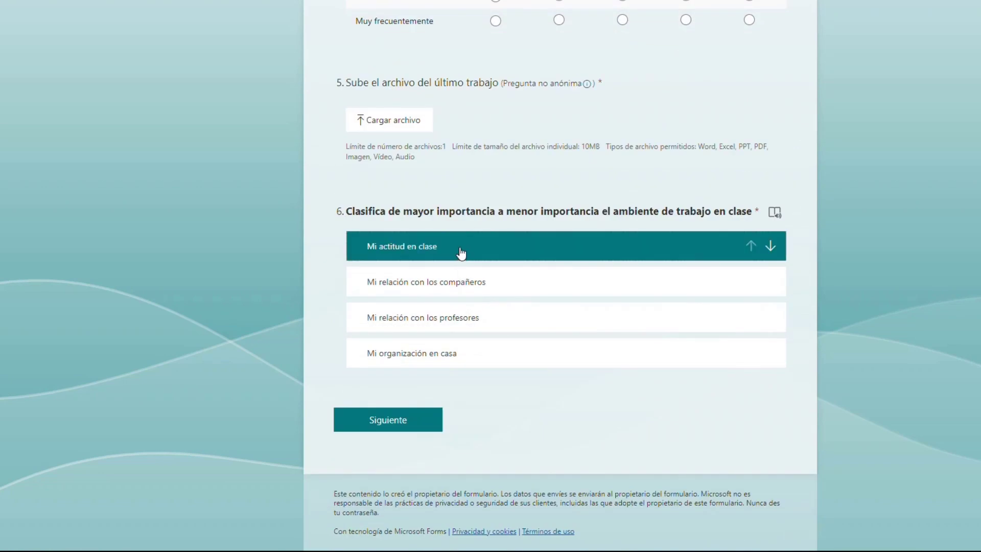
click(772, 252)
click(770, 282)
click(750, 355)
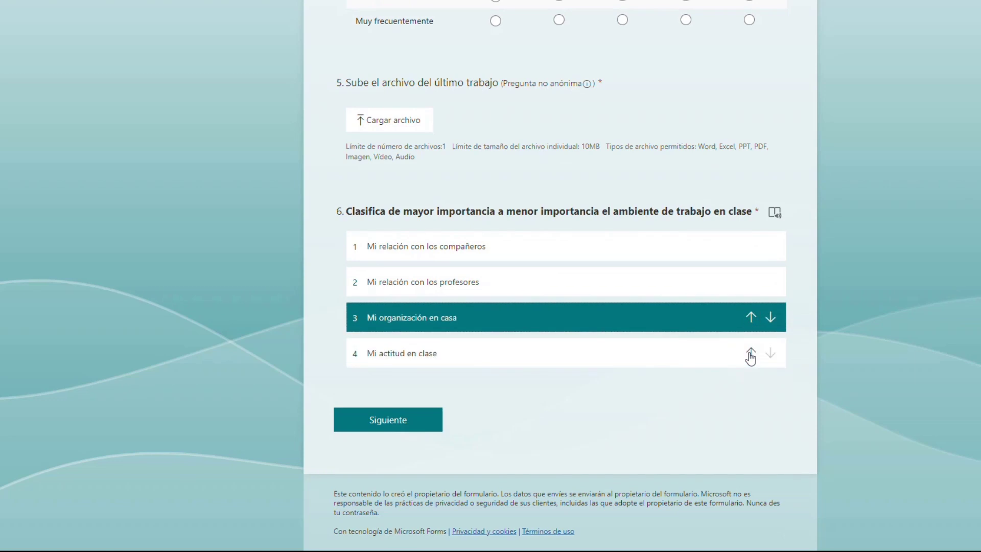
click(751, 318)
click(751, 282)
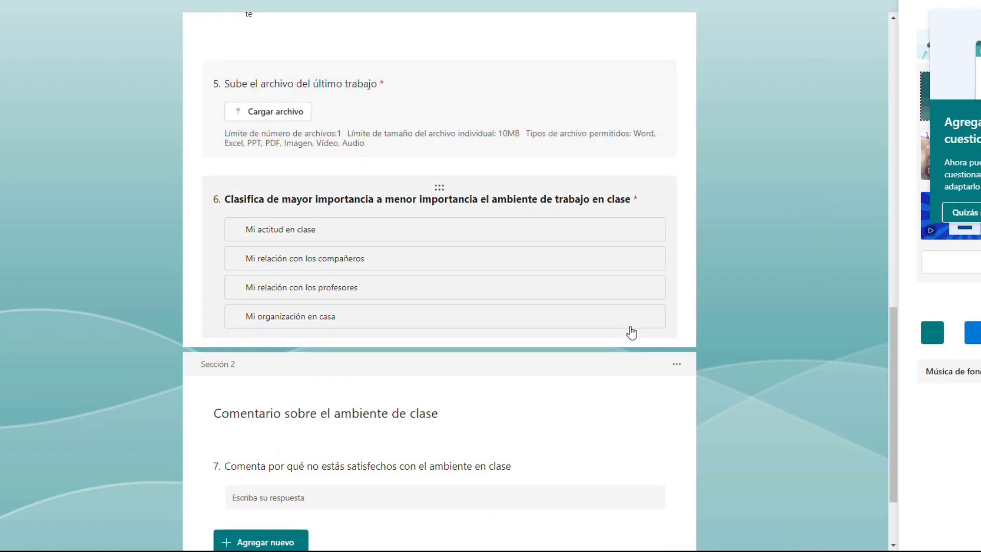
Move the ranking question above the file upload question.
scroll(631, 333, down, 3)
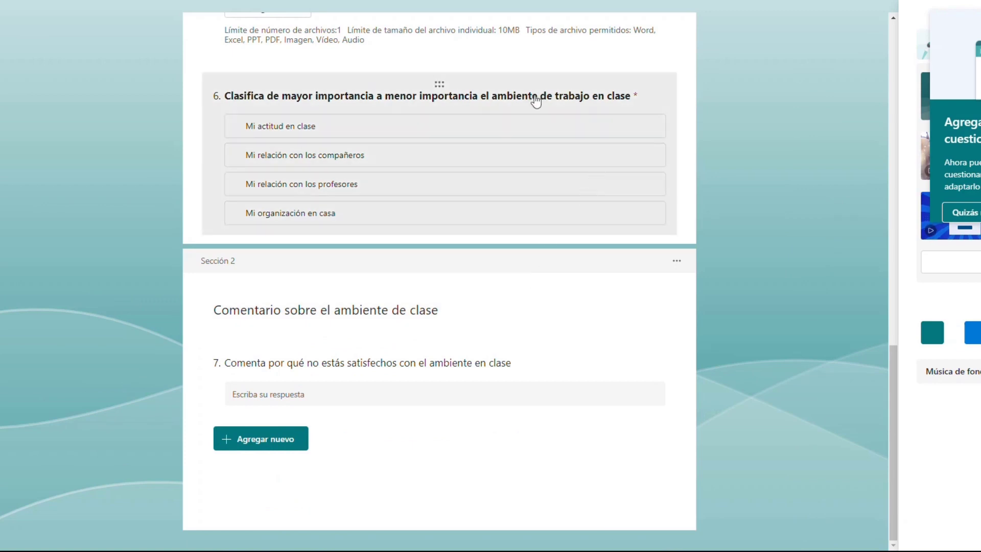
drag(437, 84, 434, 88)
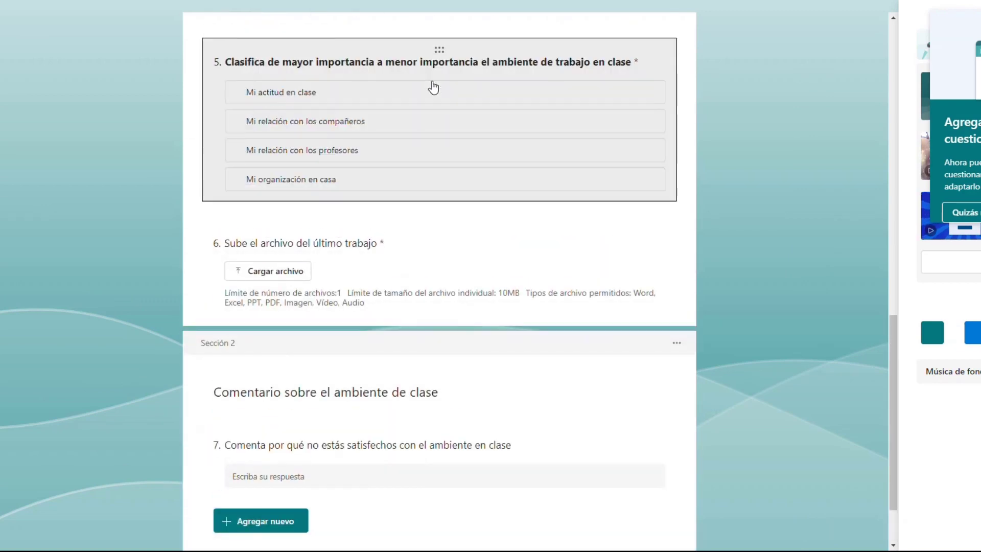
scroll(445, 265, up, 2)
click(462, 335)
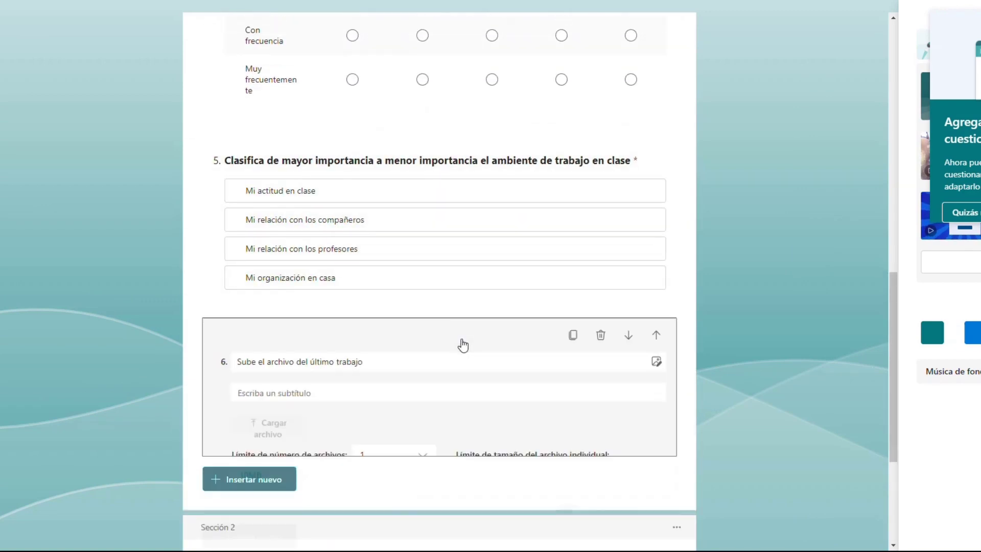
scroll(480, 357, down, 5)
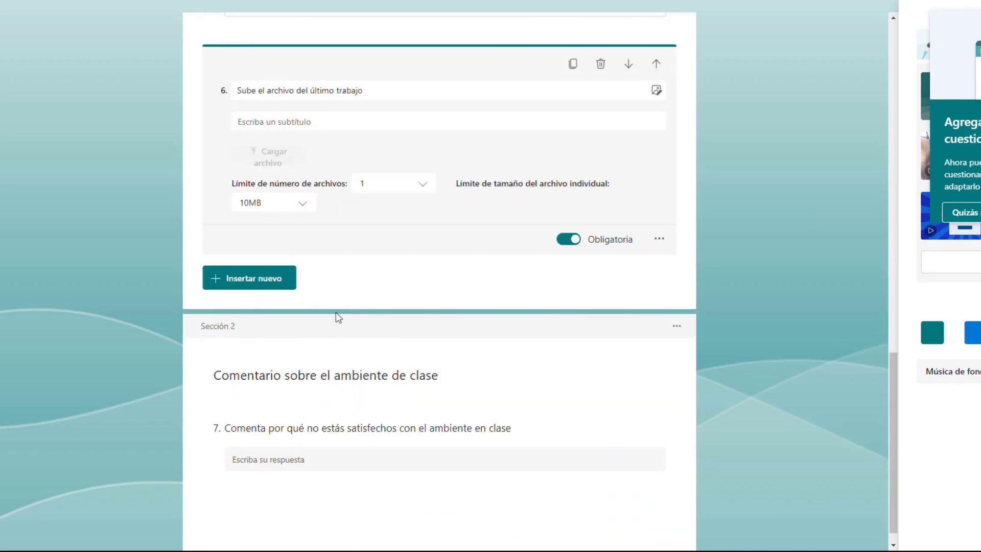
click(262, 283)
scroll(395, 136, up, 3)
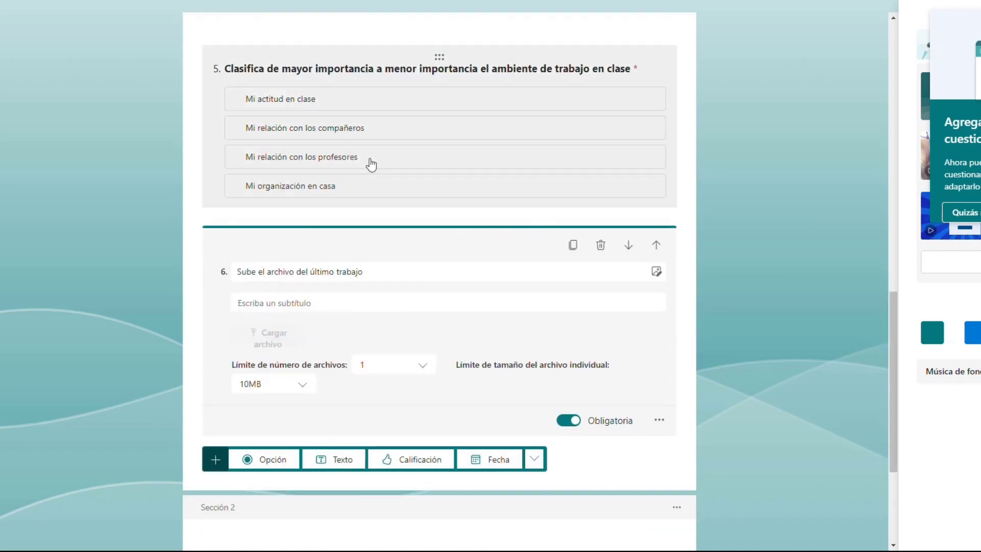
Insert a Net Promoter Score question after ranking question 5, keeping its suggested recommendation wording.
click(388, 68)
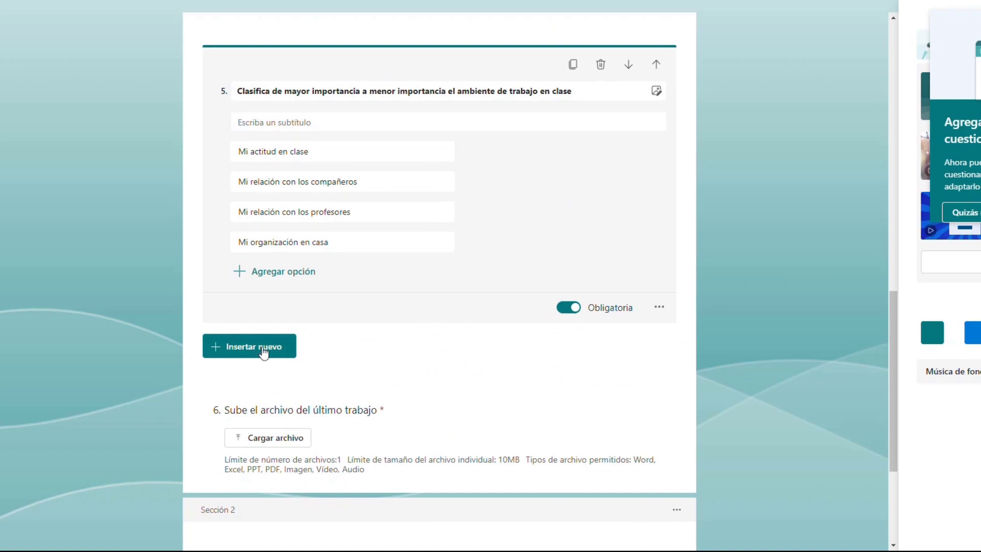
click(265, 352)
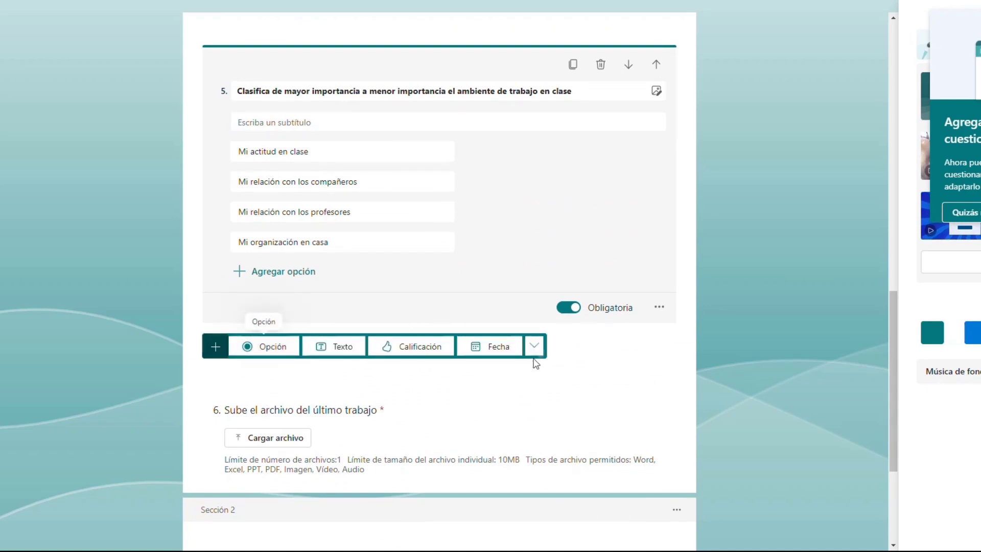
click(535, 346)
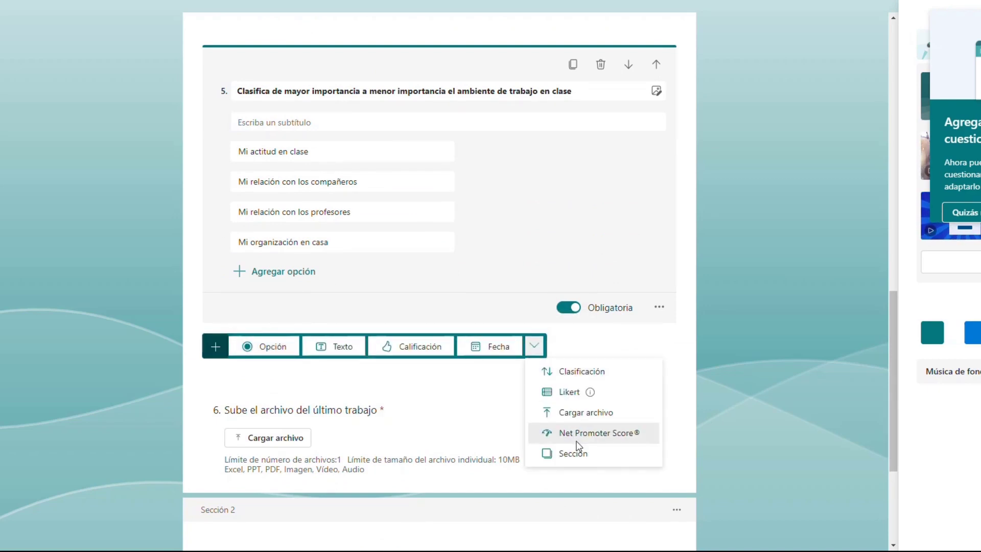
click(579, 438)
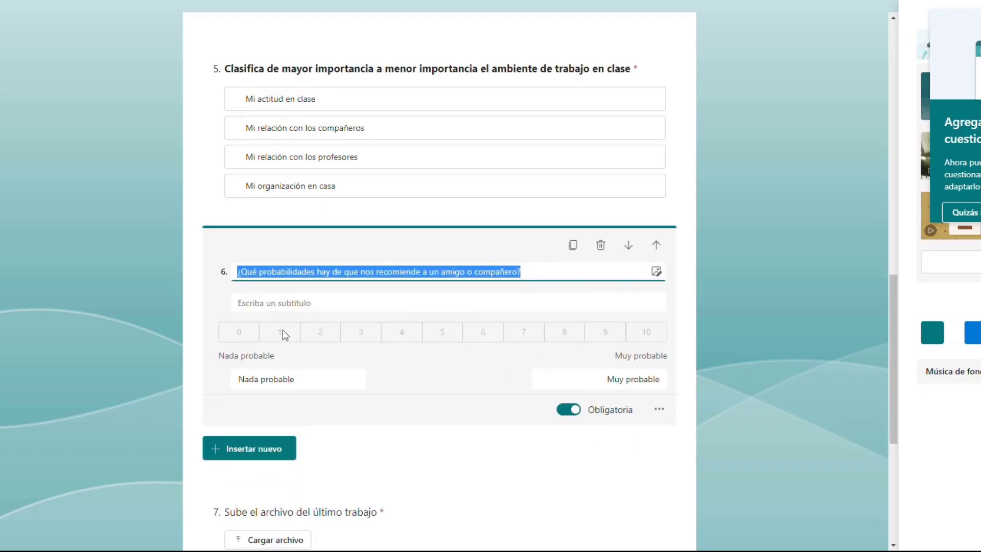
click(262, 336)
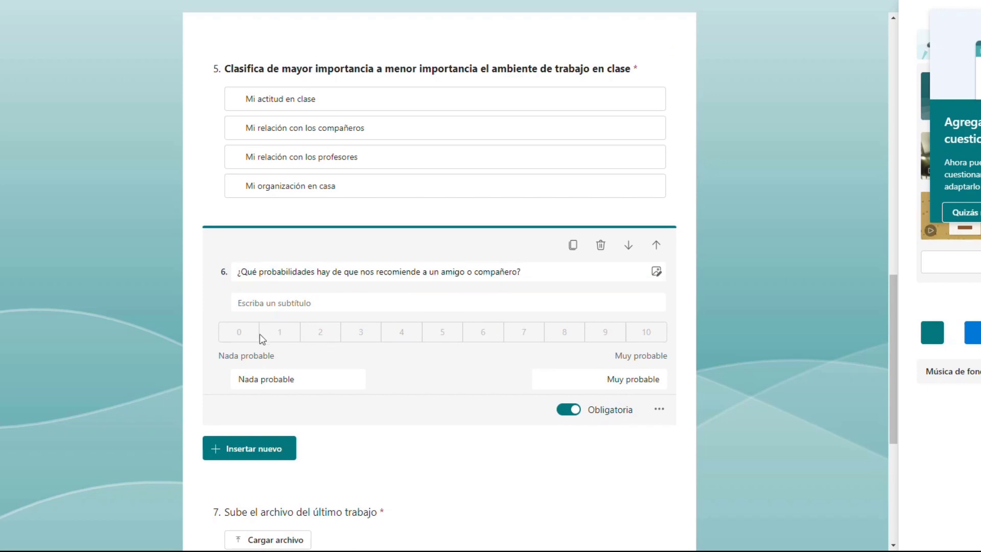
Examine the text formatting options available for question 6's title, including the font colour palette.
click(559, 275)
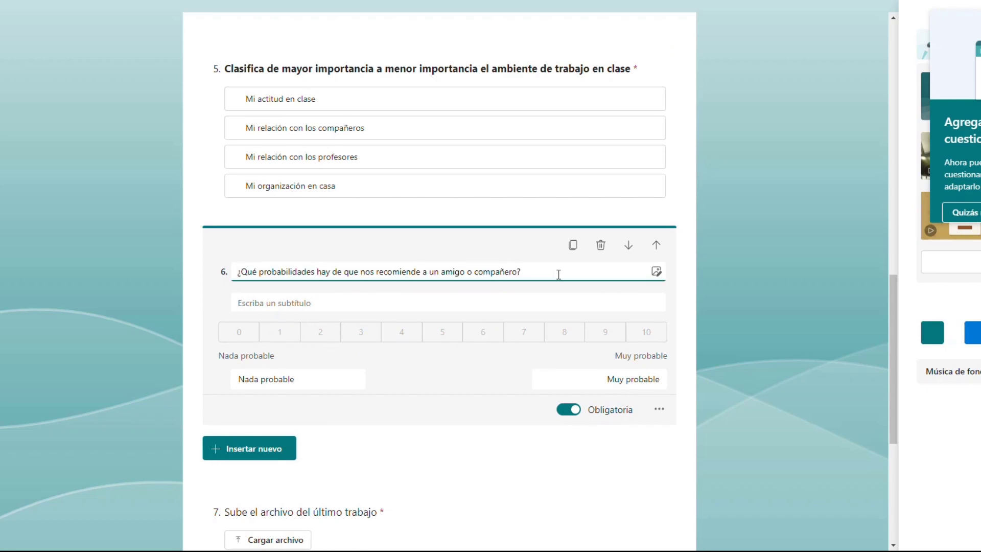
drag(534, 275, 248, 272)
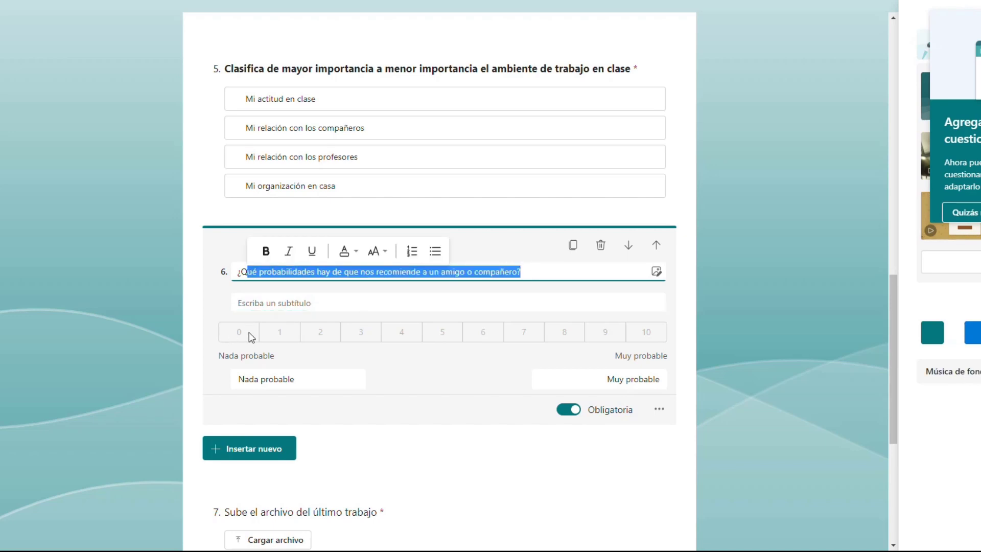
click(576, 369)
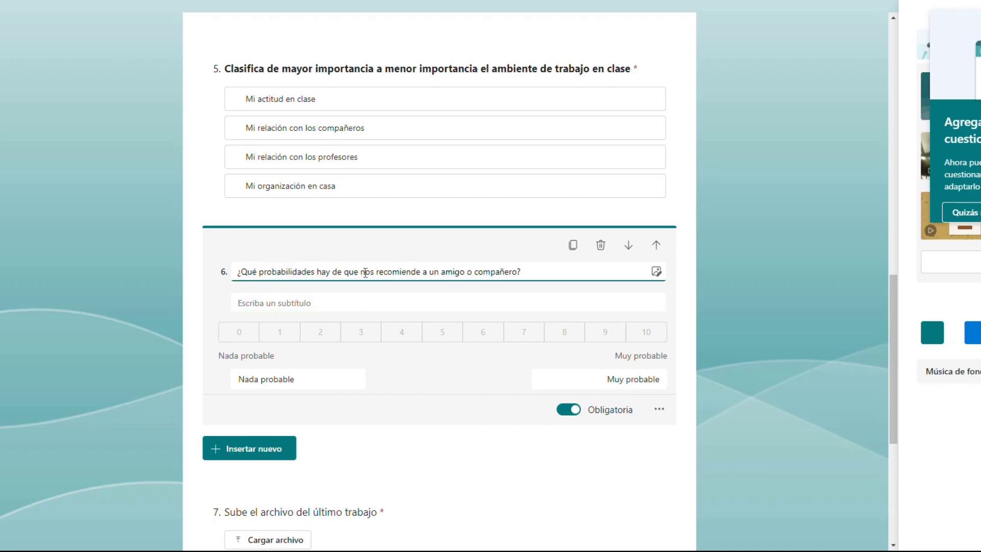
triple_click(364, 271)
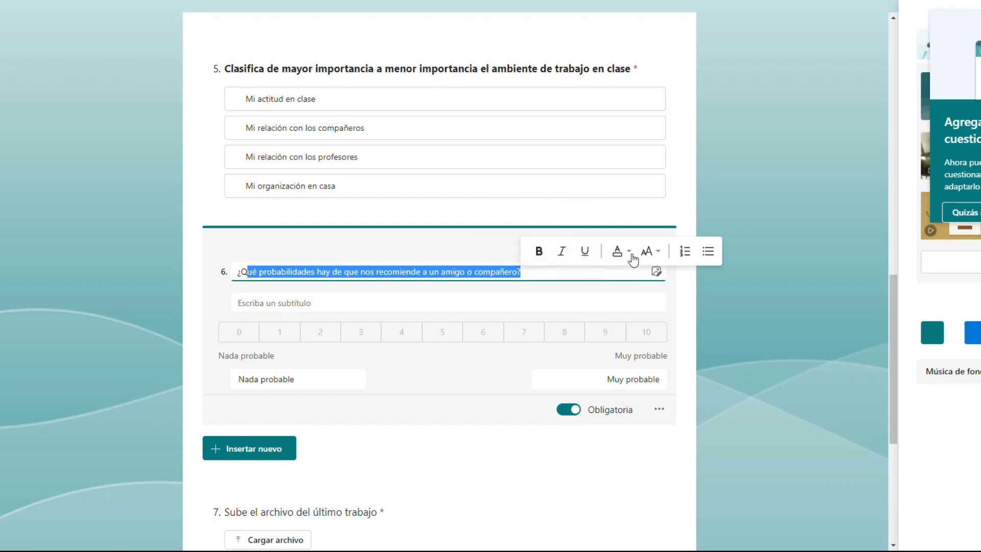
click(629, 255)
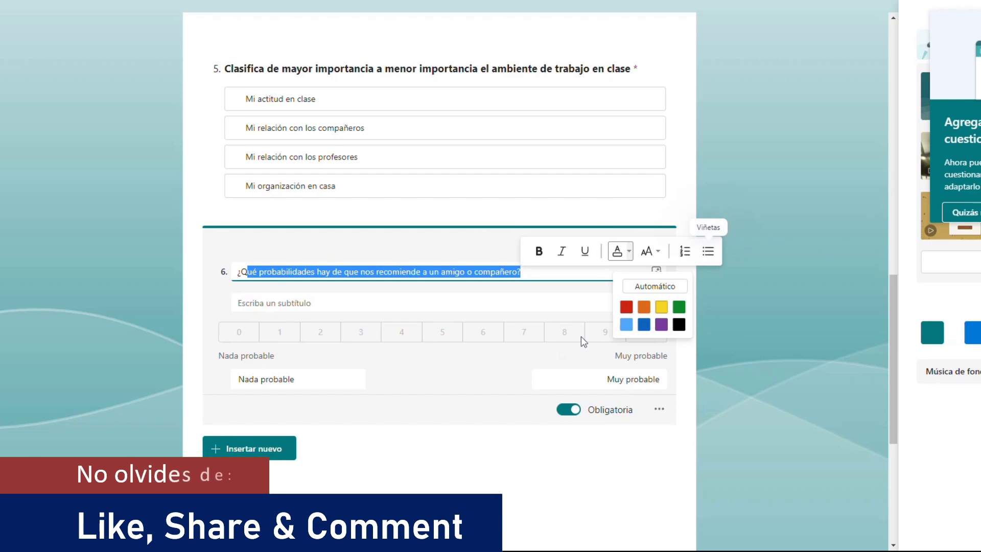
click(511, 384)
drag(424, 275, 247, 272)
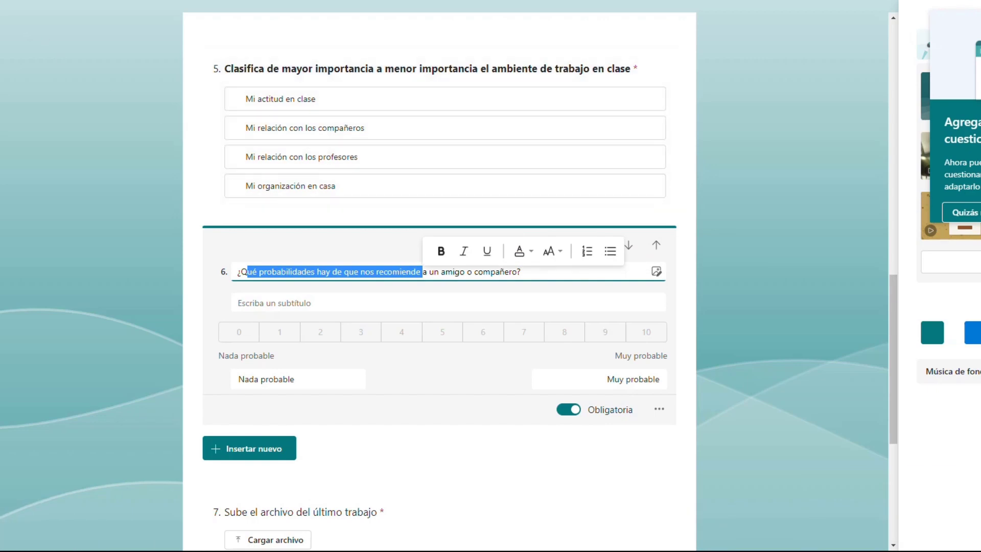
click(782, 274)
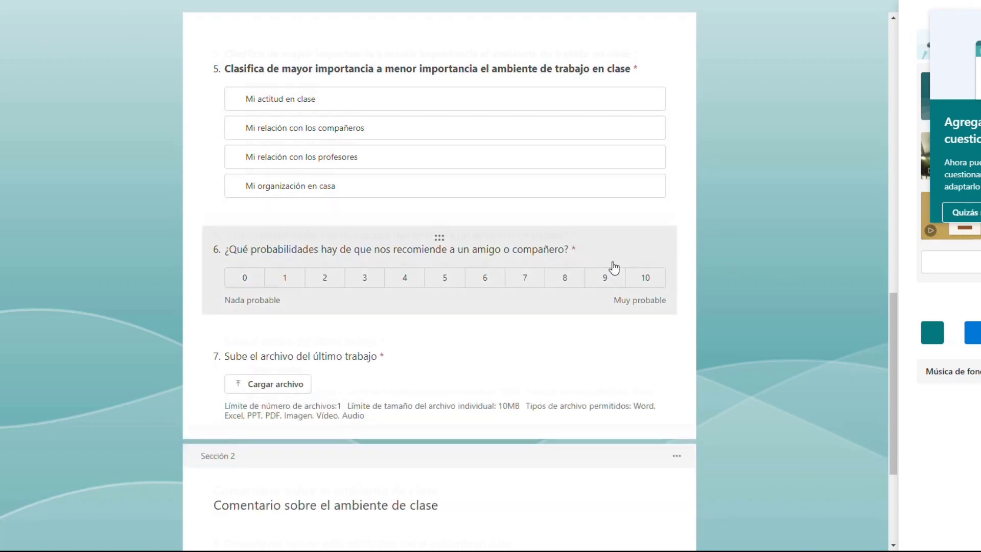
Delete section 2, "Comentario sobre el ambiente de clase", together with its questions.
scroll(613, 268, down, 4)
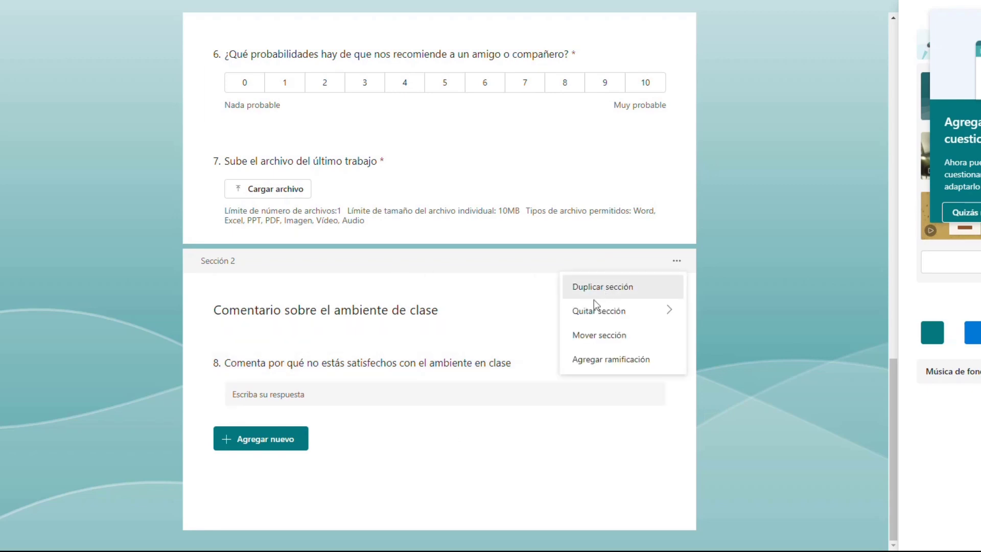
mouse_move(589, 315)
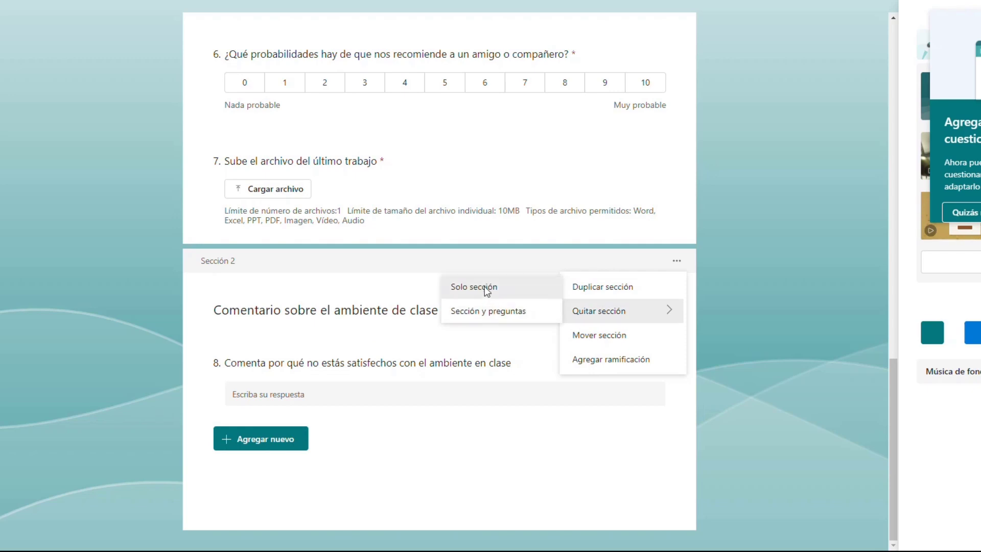
click(500, 316)
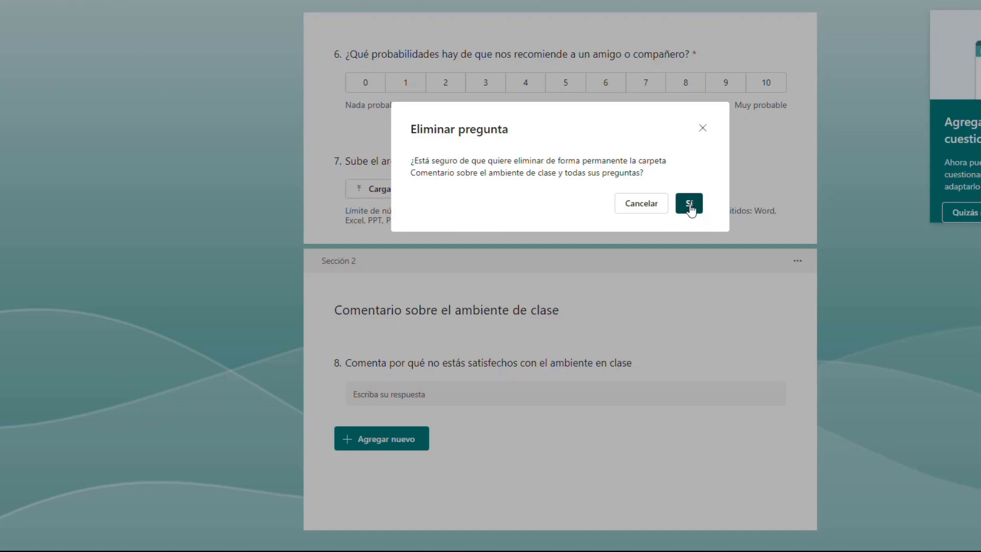
click(690, 204)
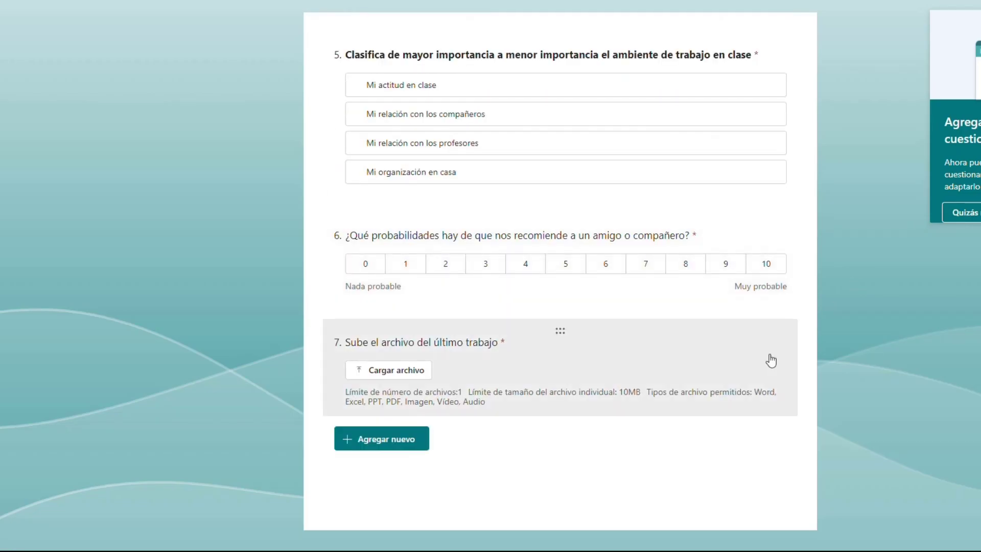
Open the form's style options to choose its theme.
scroll(782, 324, up, 15)
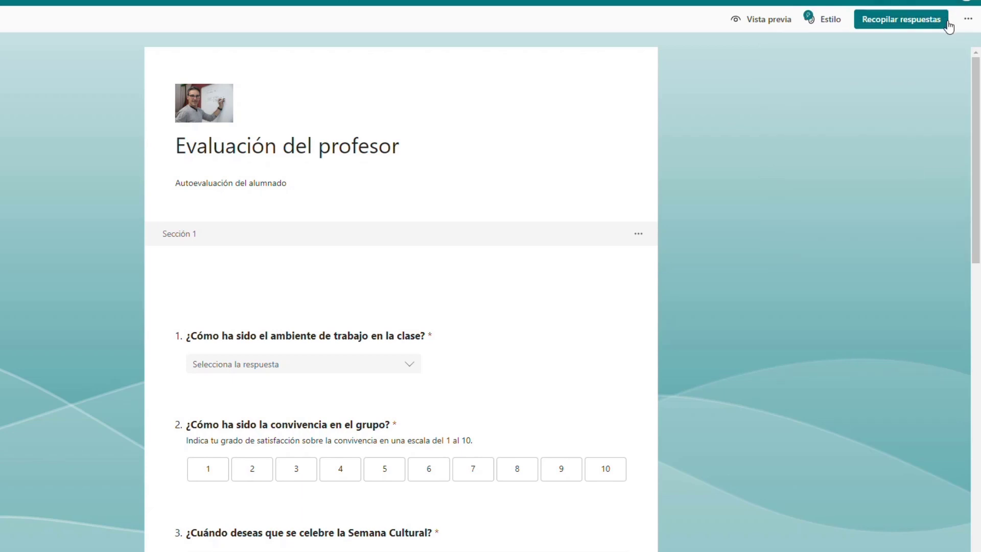
click(966, 25)
click(823, 26)
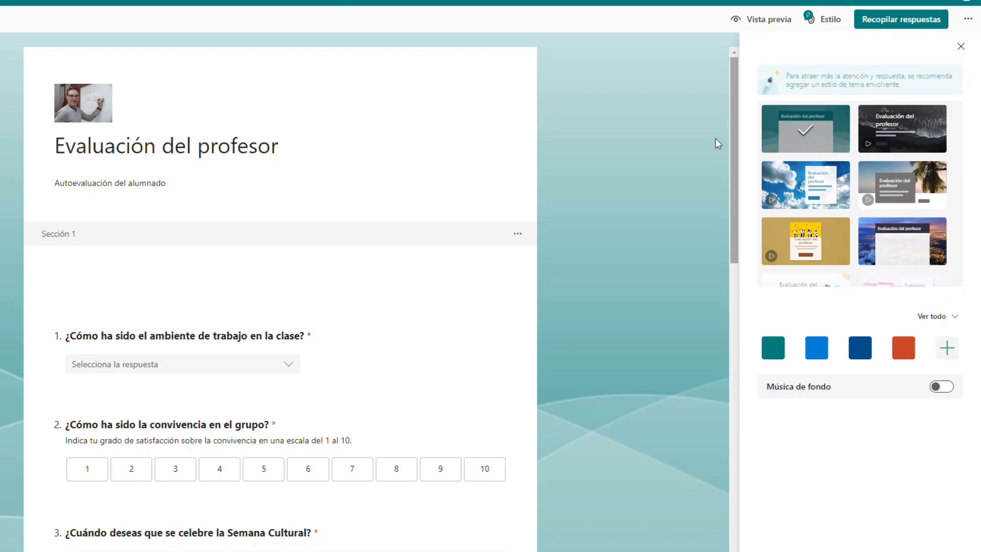
Try the theme illustrated with a gear, monitor and five stars on the form, and restore the teal wave theme.
scroll(864, 172, down, 3)
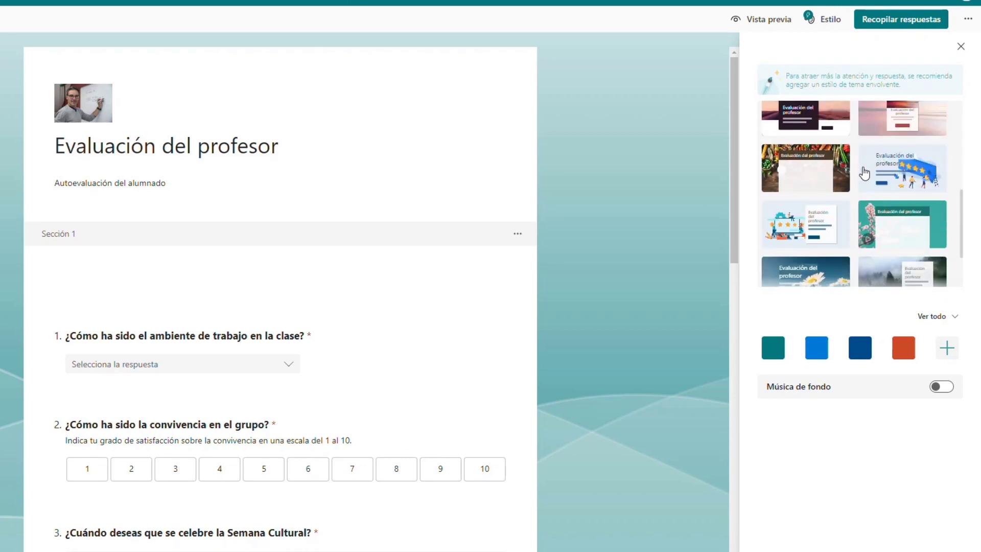
scroll(865, 174, down, 1)
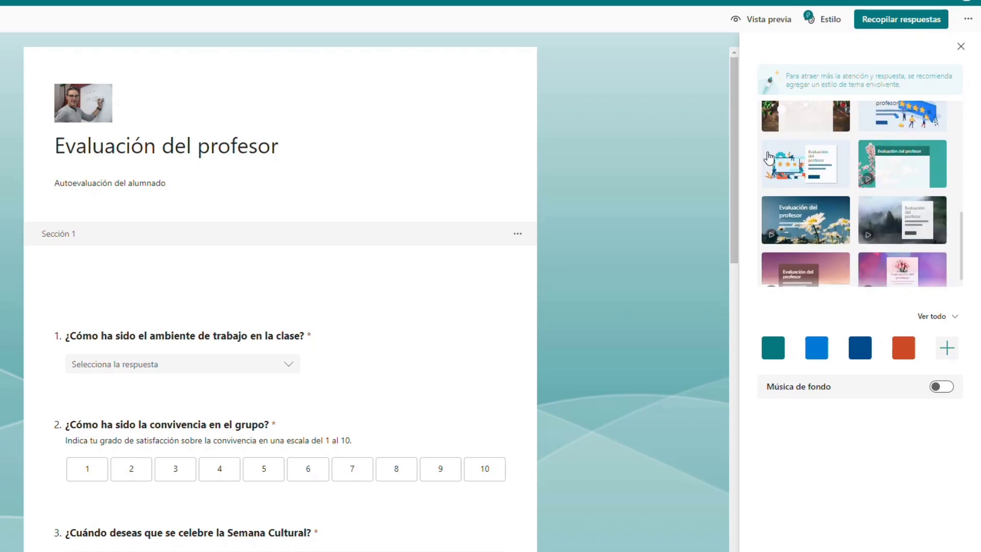
click(802, 164)
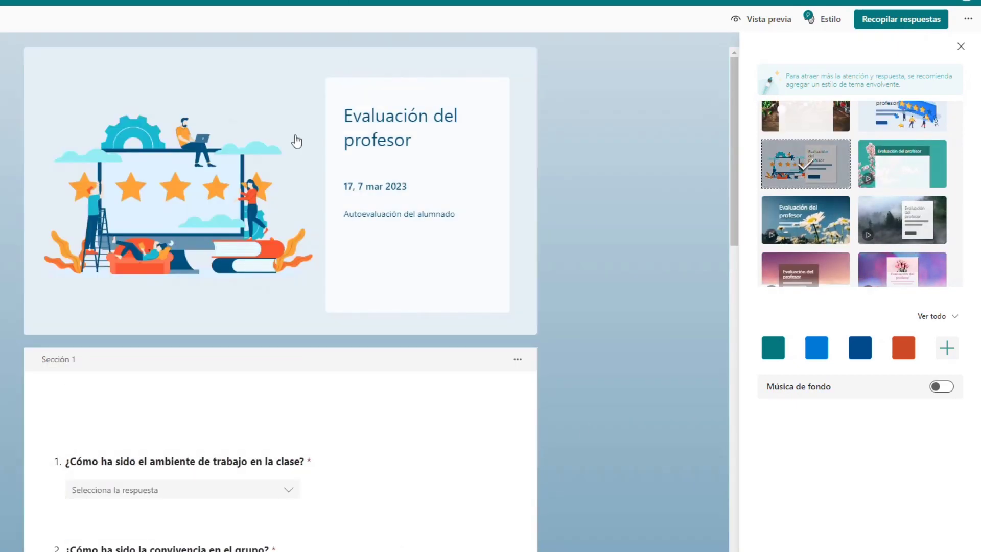
scroll(493, 296, down, 2)
scroll(607, 340, down, 3)
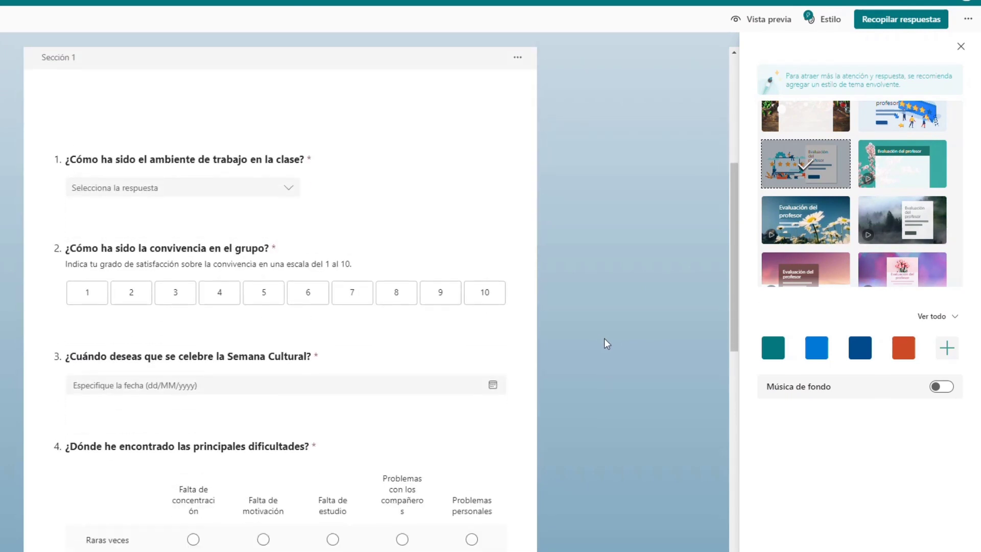
scroll(634, 335, up, 5)
scroll(850, 188, down, 1)
scroll(850, 188, up, 5)
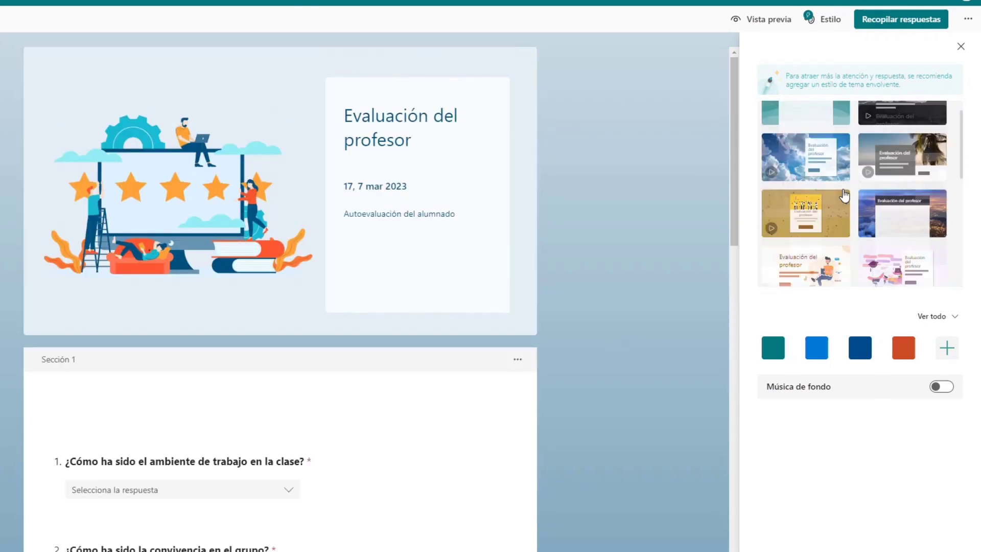
click(817, 142)
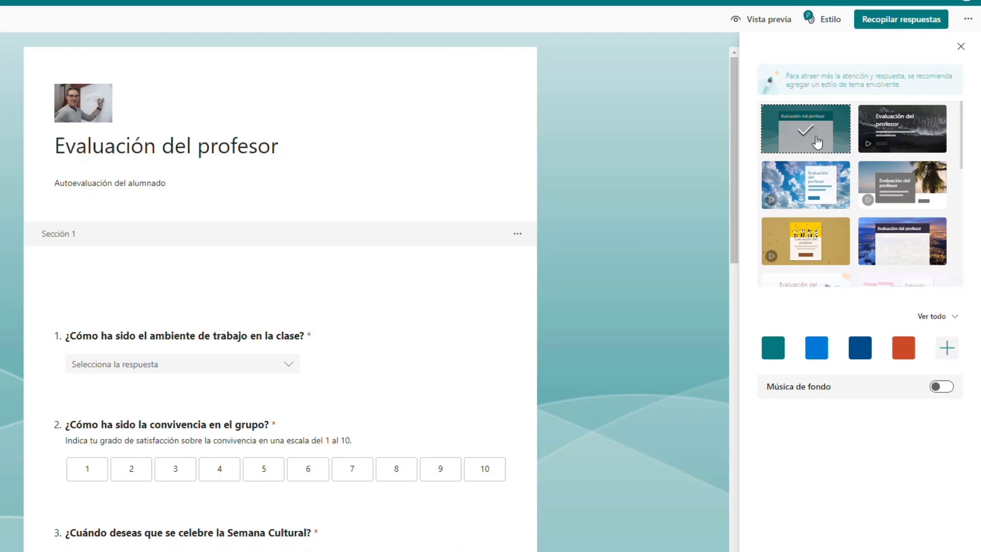
Expand the complete set of theme colours and background images.
scroll(863, 206, down, 3)
scroll(863, 206, down, 2)
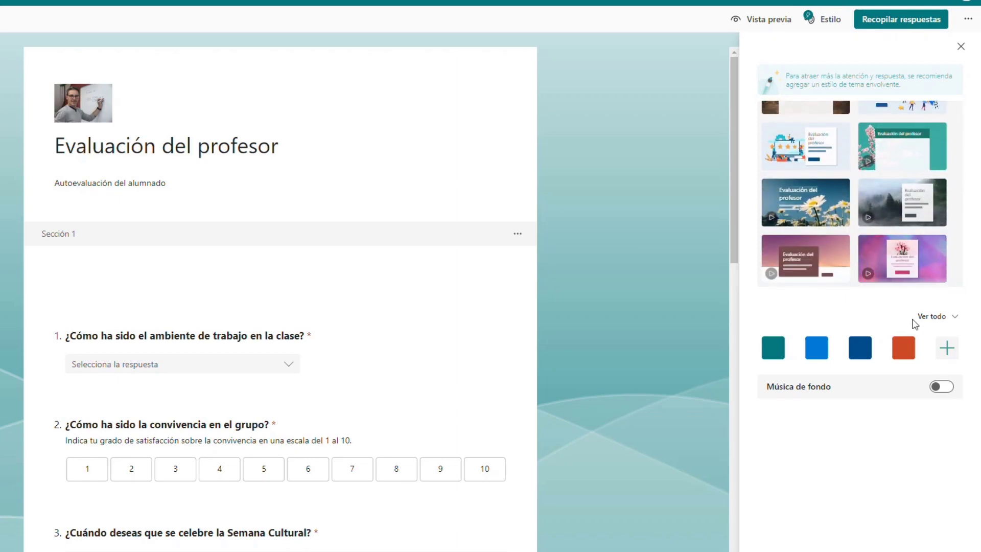
click(936, 318)
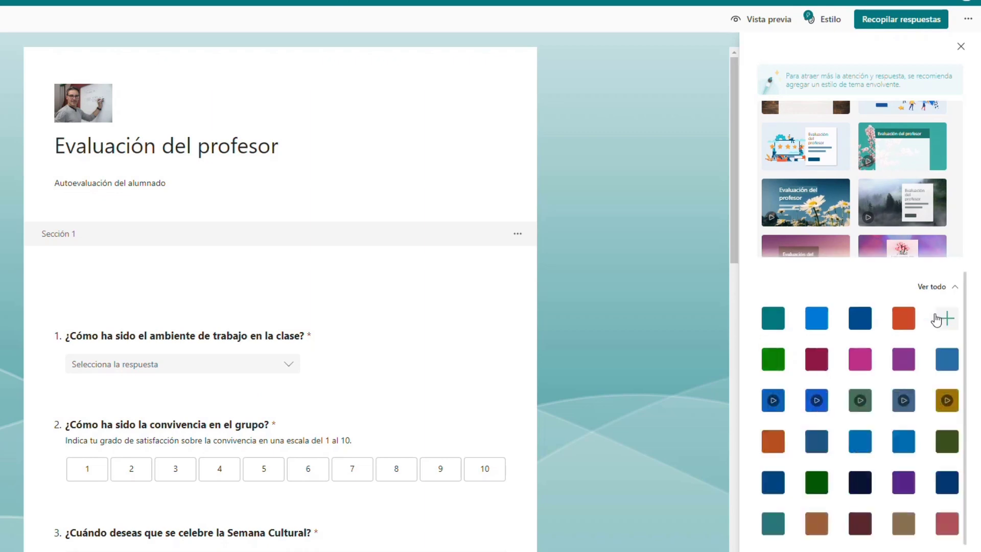
Try the bright blue, magenta, animated blue-and-yellow geometric and city illustration backgrounds on the form.
click(820, 329)
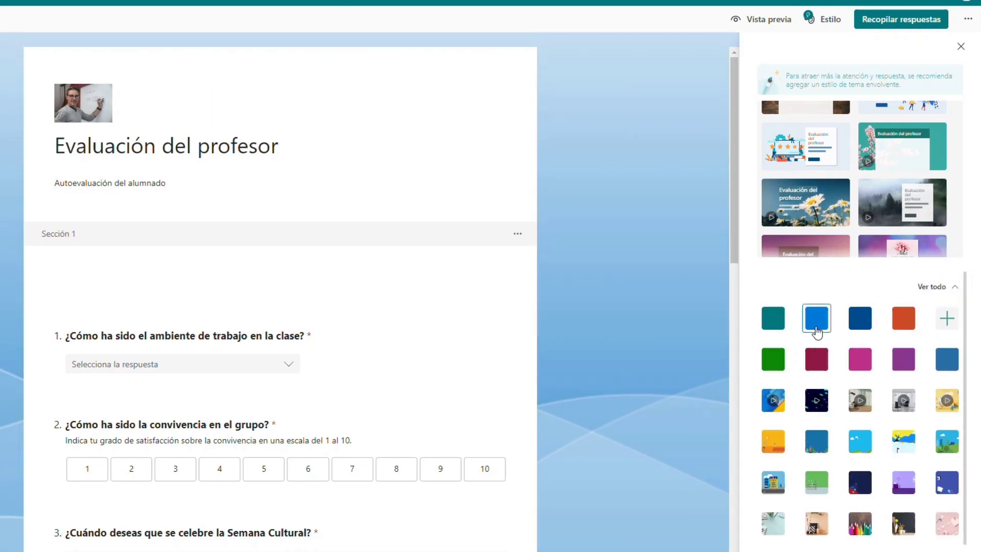
click(864, 362)
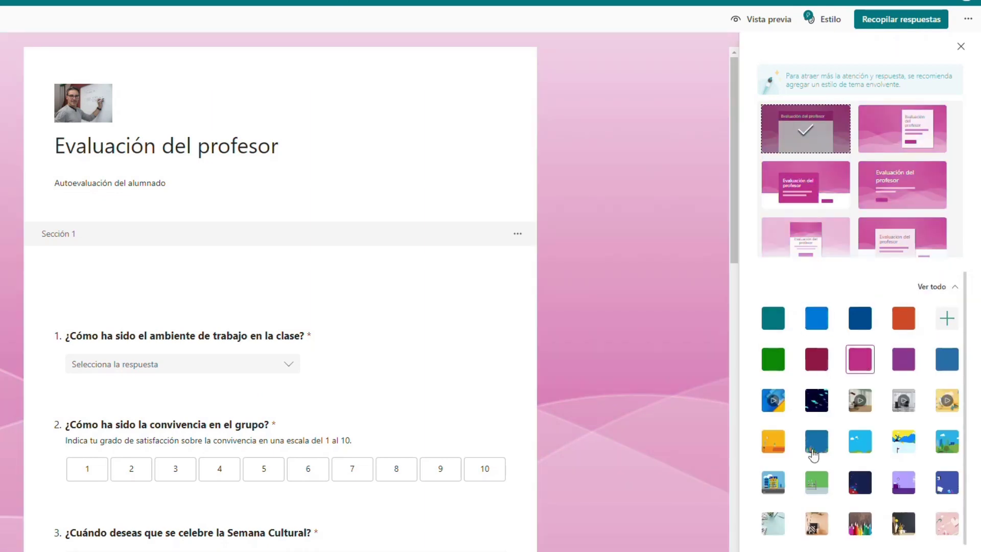
click(779, 407)
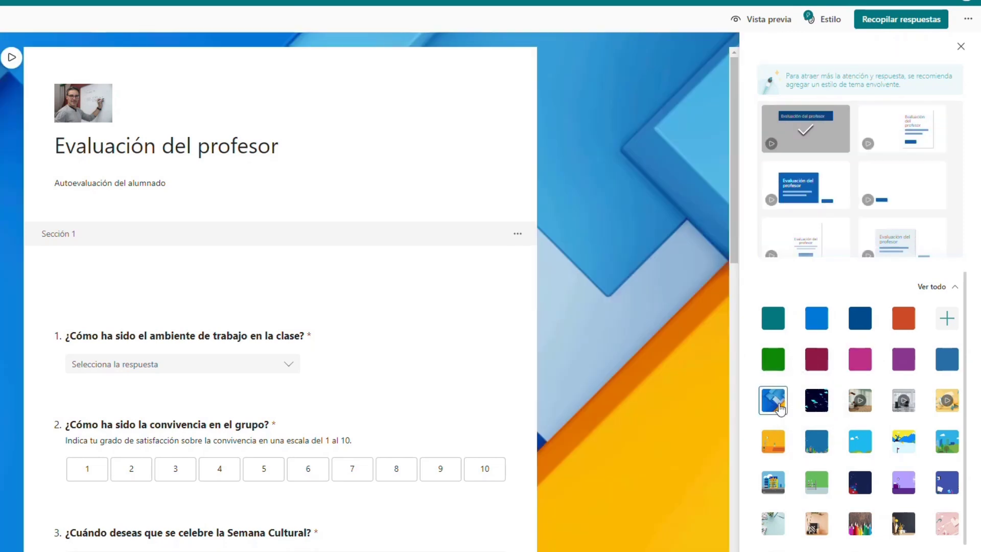
click(776, 486)
Apply the blue background with flowing glass-like waves to the form.
scroll(781, 445, down, 1)
click(860, 519)
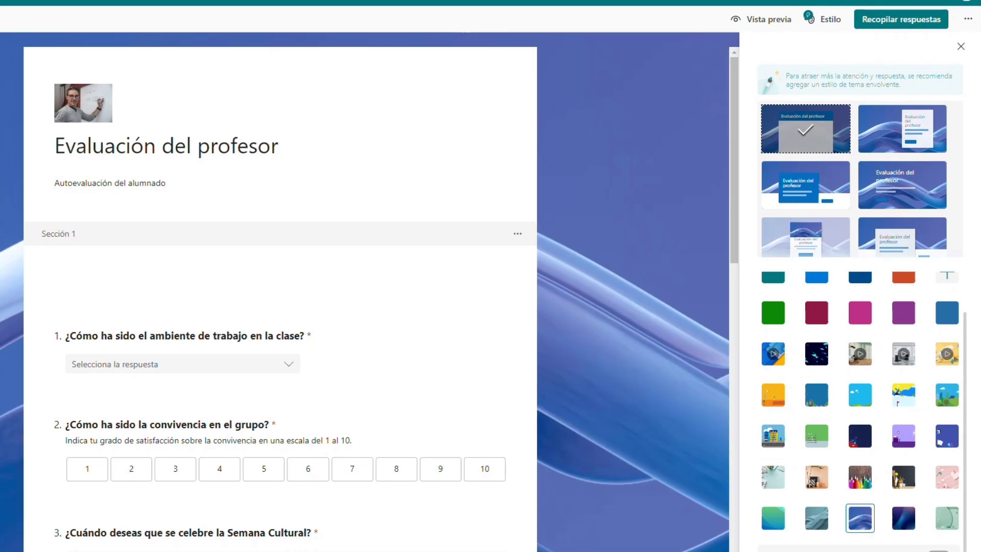
Set the form's background music to "Holiday at lift" and toggle its playback.
scroll(899, 531, down, 1)
scroll(899, 529, down, 1)
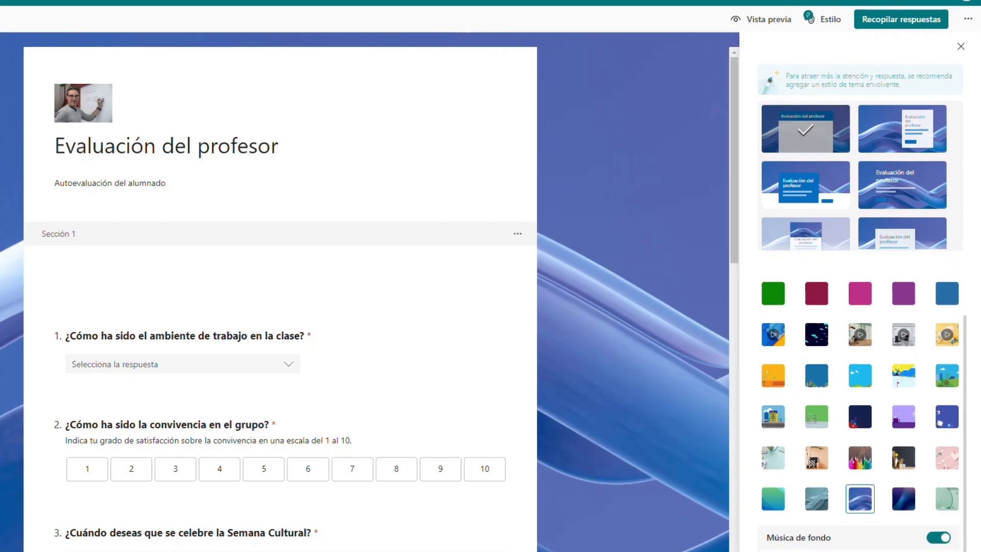
click(828, 551)
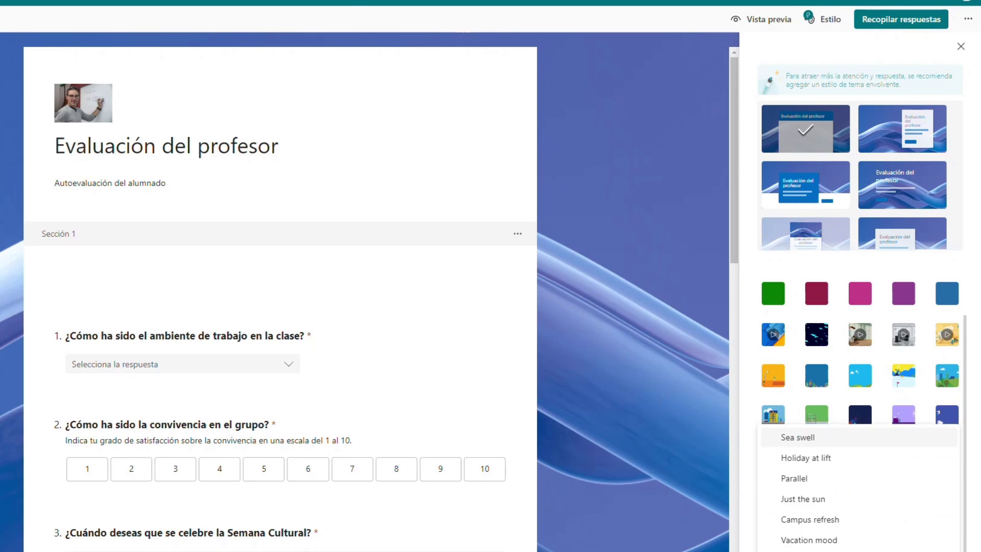
click(808, 466)
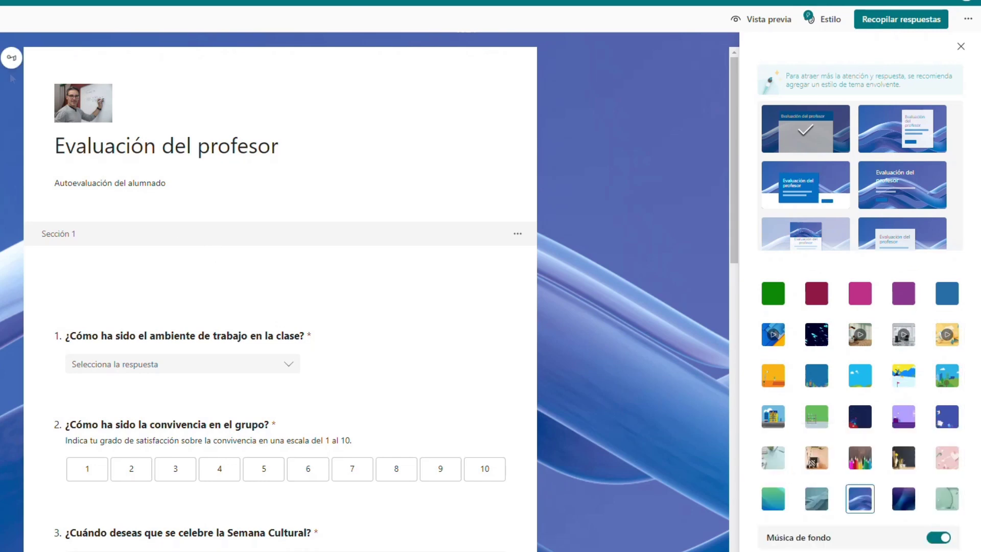
click(13, 59)
scroll(922, 464, up, 2)
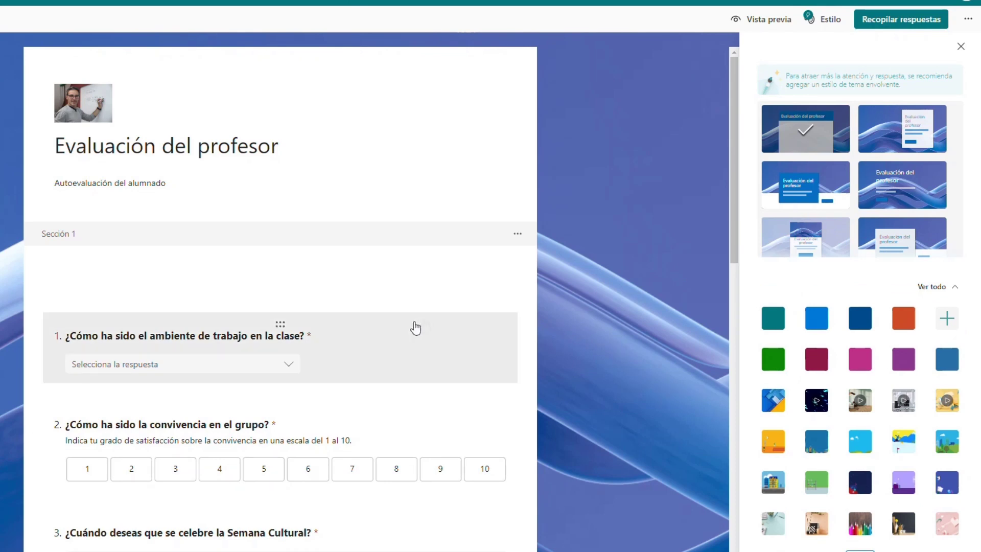
Check the information note on the "Cualquier persona puede responder" option in the response collection settings and close them.
click(904, 22)
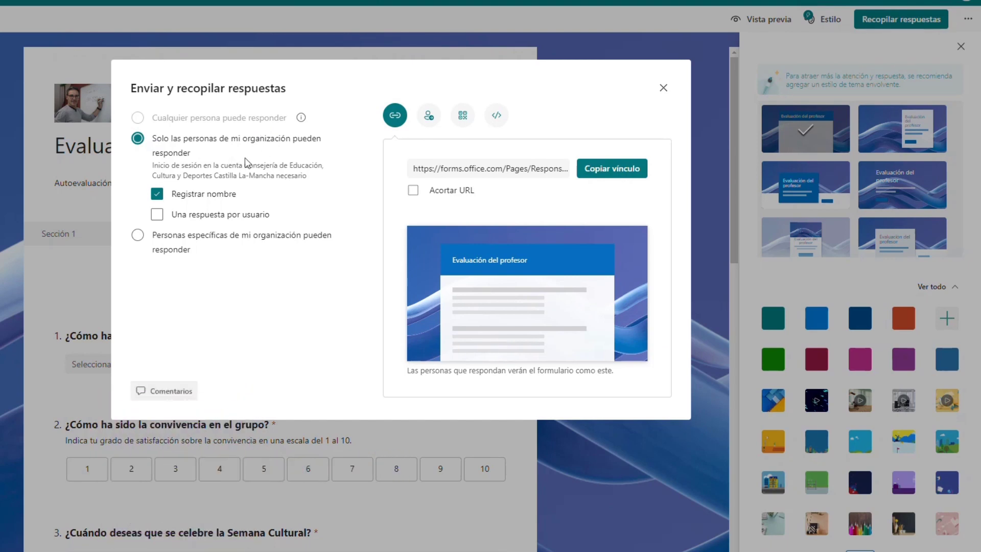
click(301, 118)
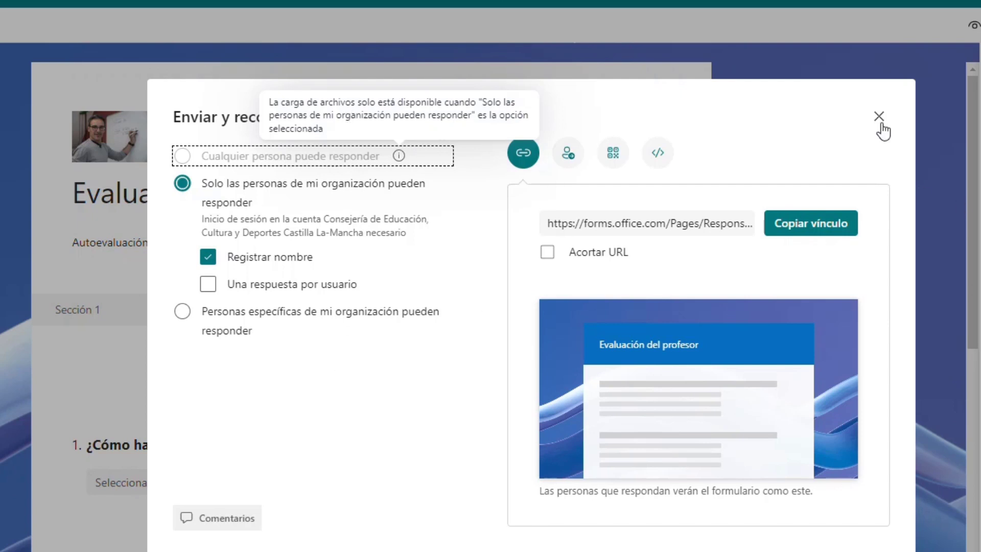
click(879, 117)
Delete question 7, the file upload question "Sube el archivo del último trabajo".
scroll(371, 307, down, 10)
scroll(371, 306, down, 6)
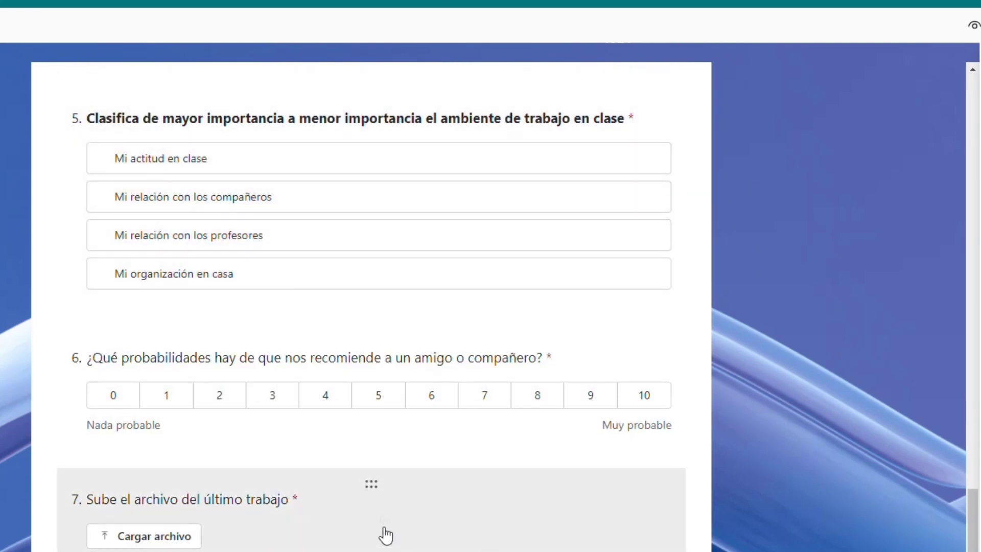
click(367, 485)
scroll(367, 486, down, 8)
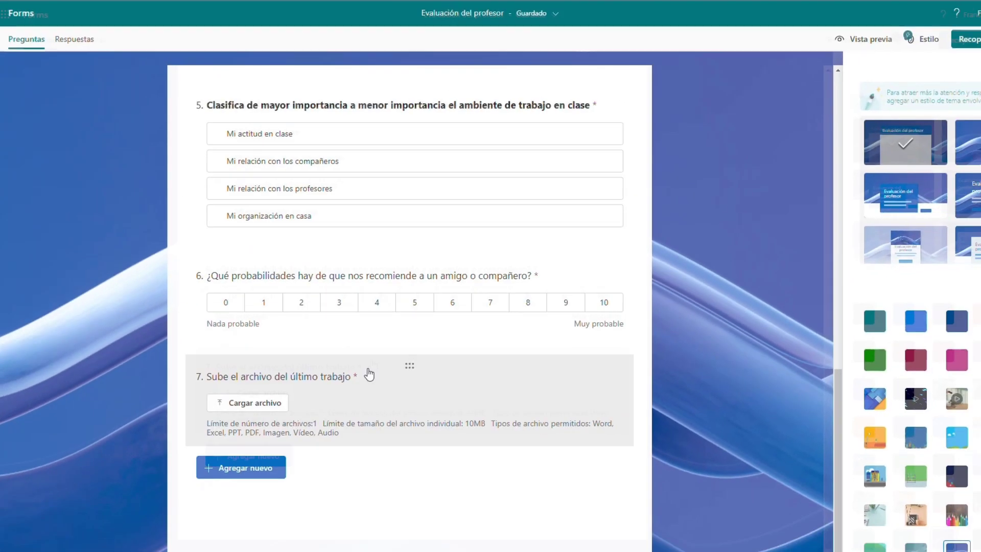
click(366, 398)
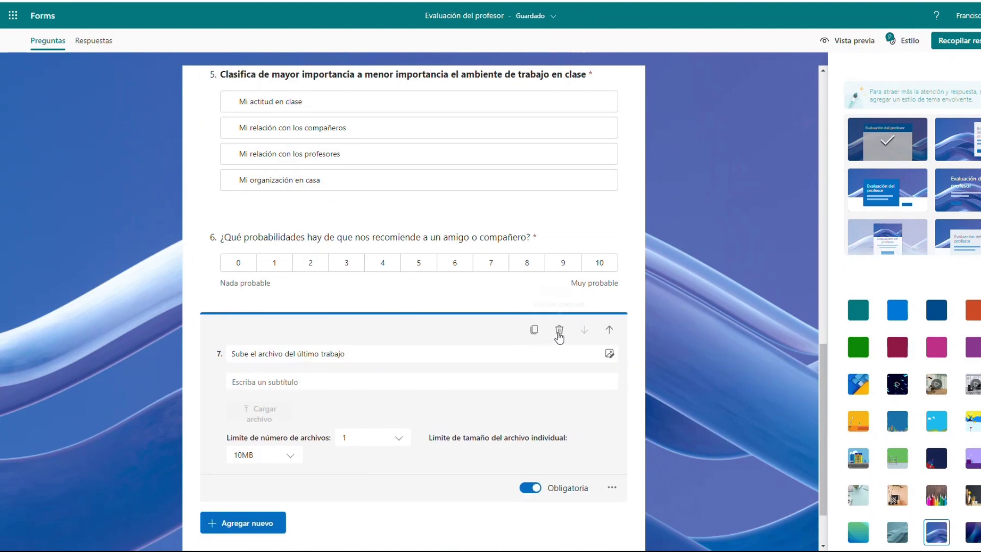
click(560, 332)
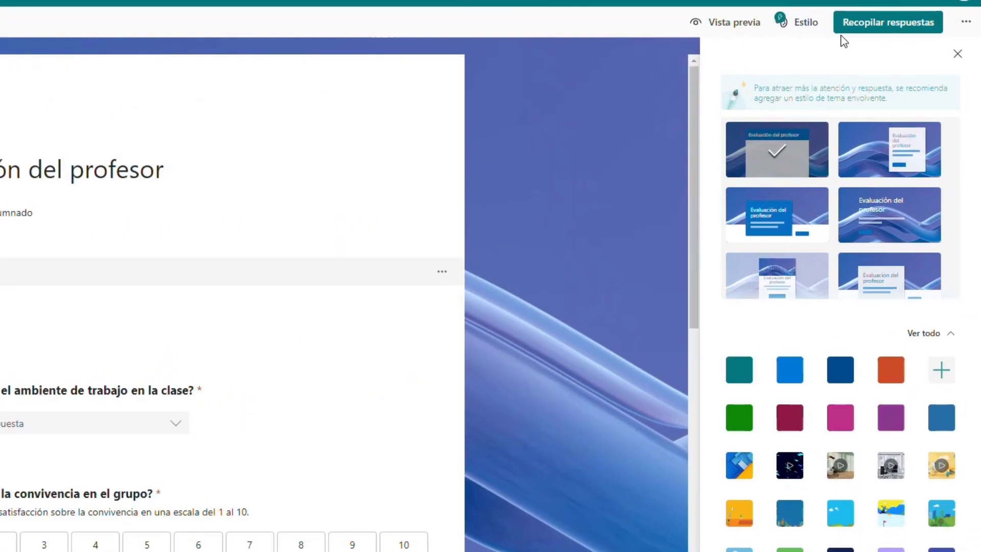
Try the anyone and organisation-wide audiences, enable one response per user, and restrict answers to specific people in the organisation.
click(842, 32)
click(129, 146)
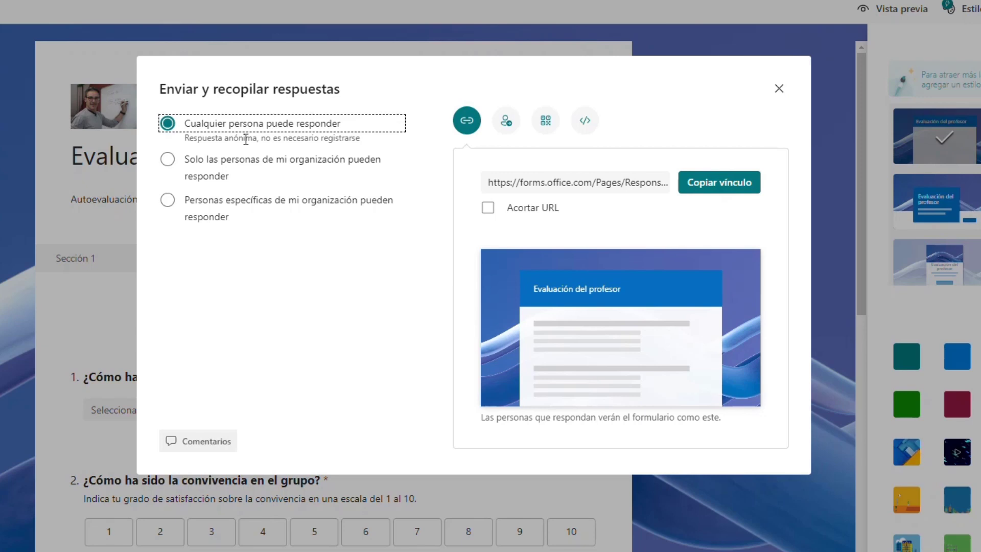
click(244, 165)
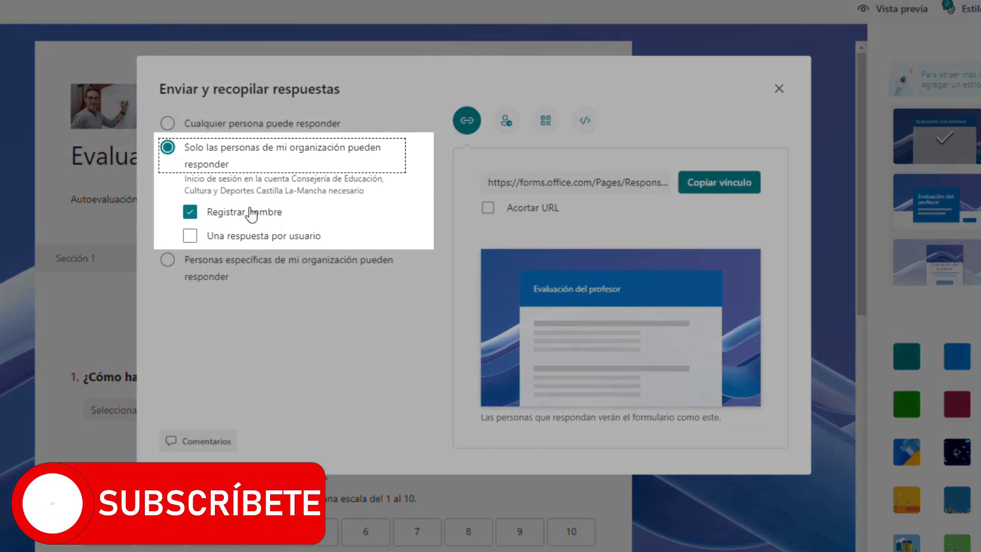
click(257, 239)
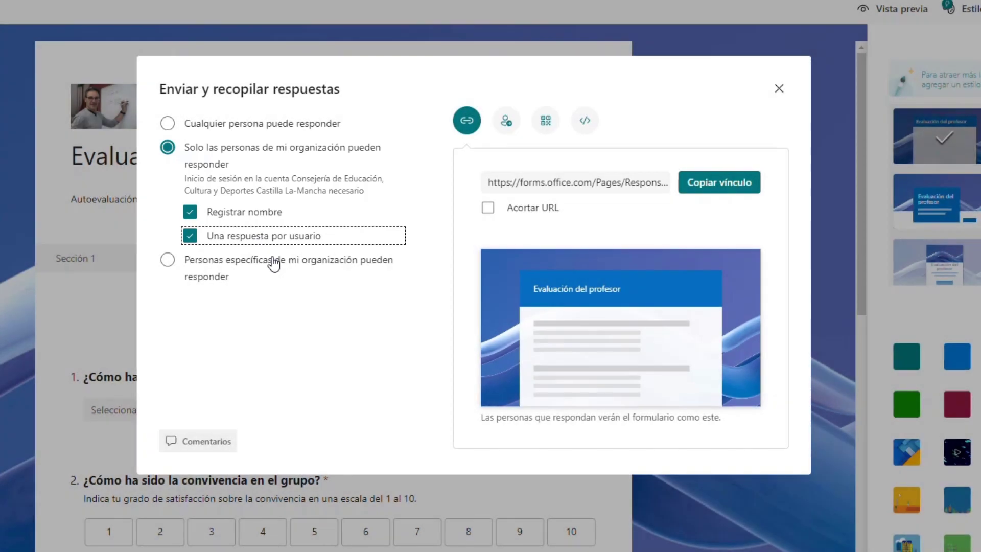
click(275, 265)
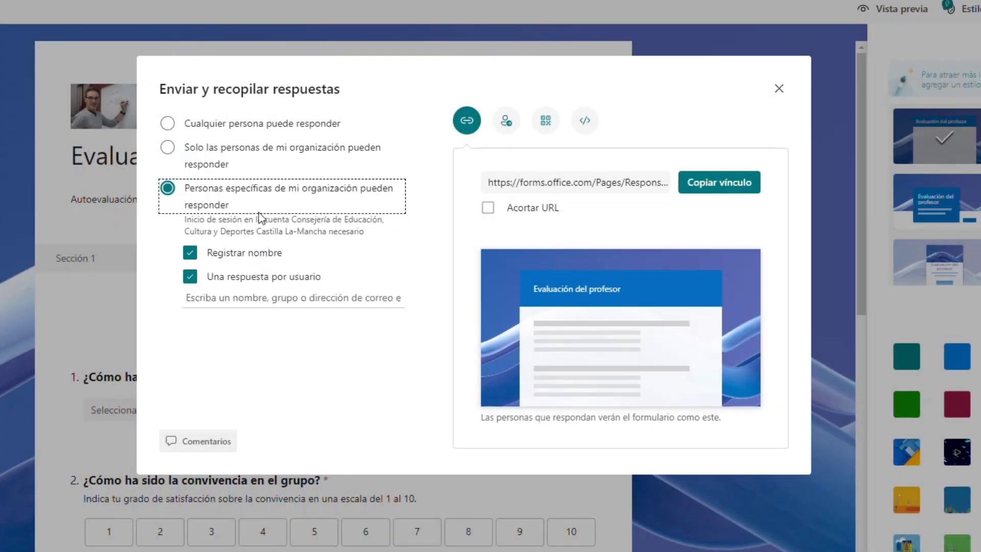
click(259, 303)
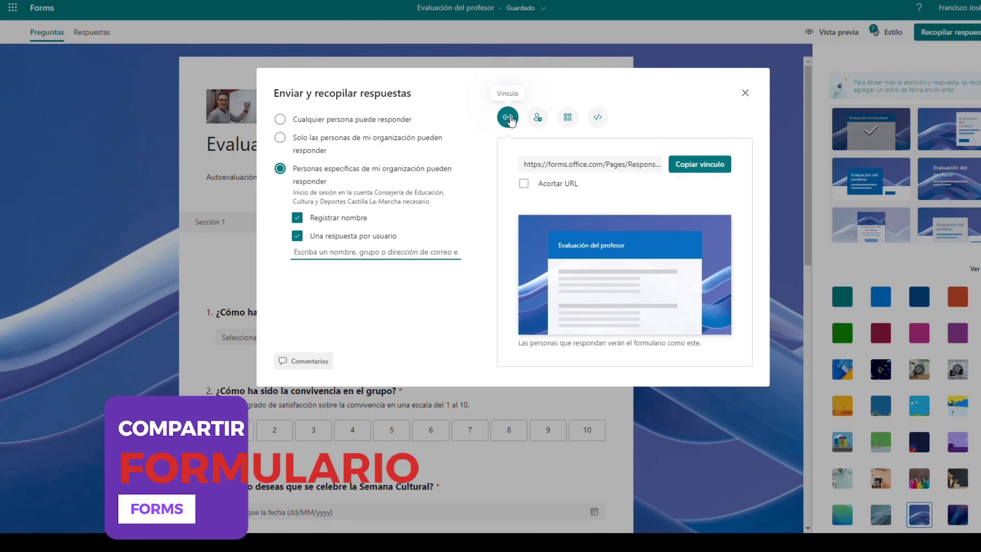
Review the form's sharing options for invitations, QR code and embed code, and close the response collection settings.
click(540, 123)
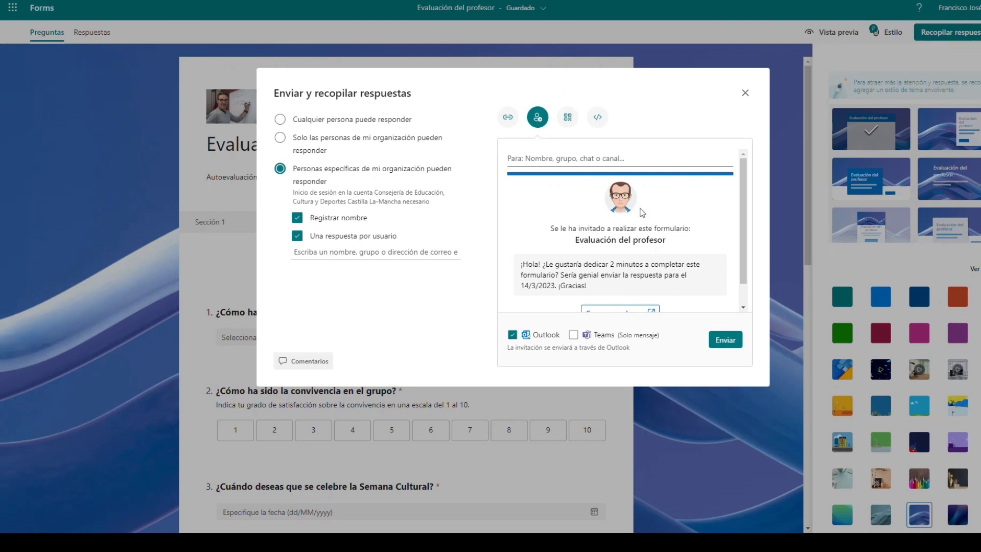
click(610, 160)
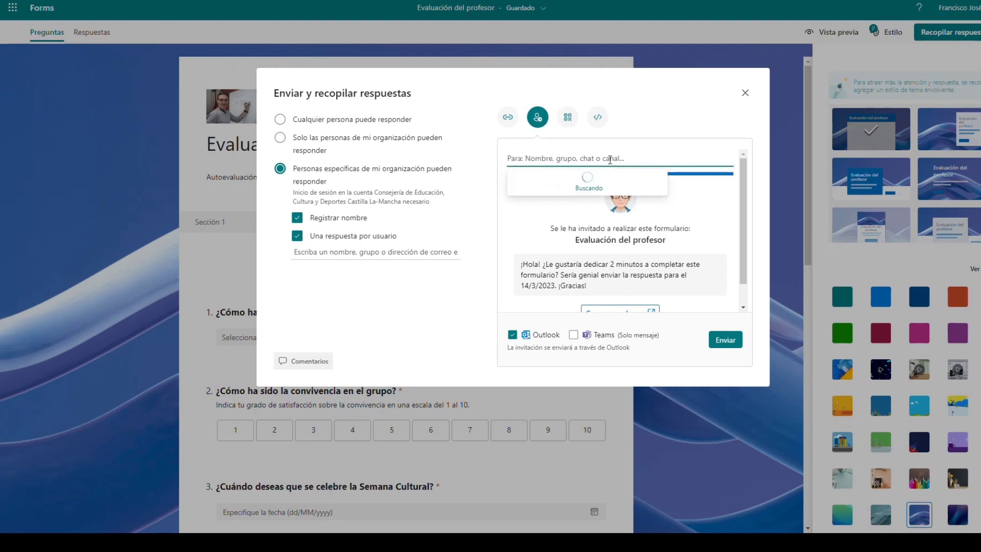
click(567, 118)
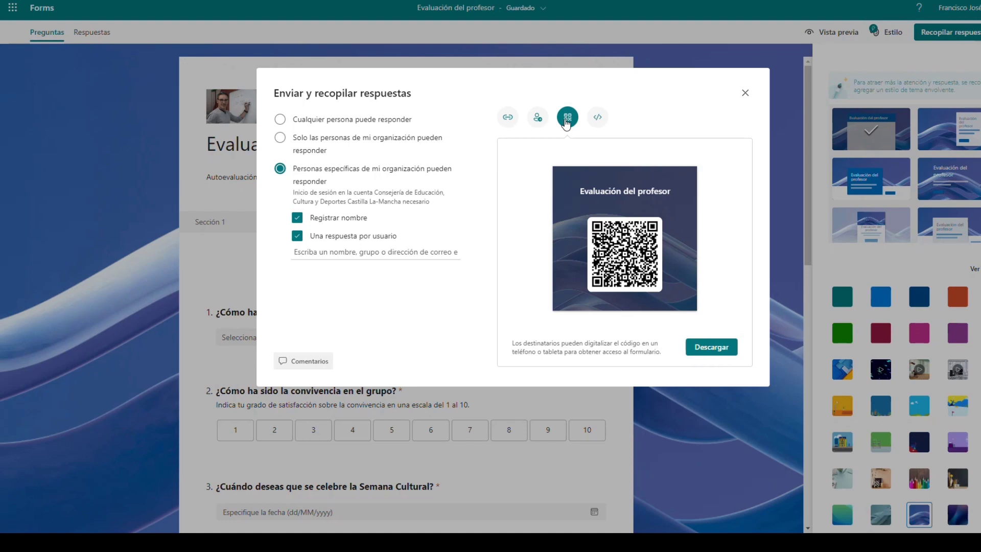
click(593, 120)
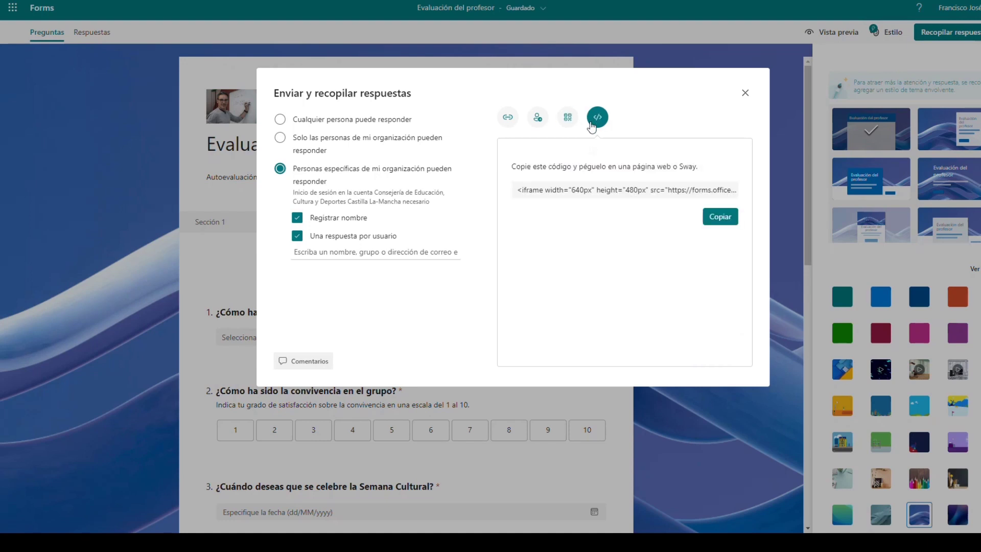
click(582, 193)
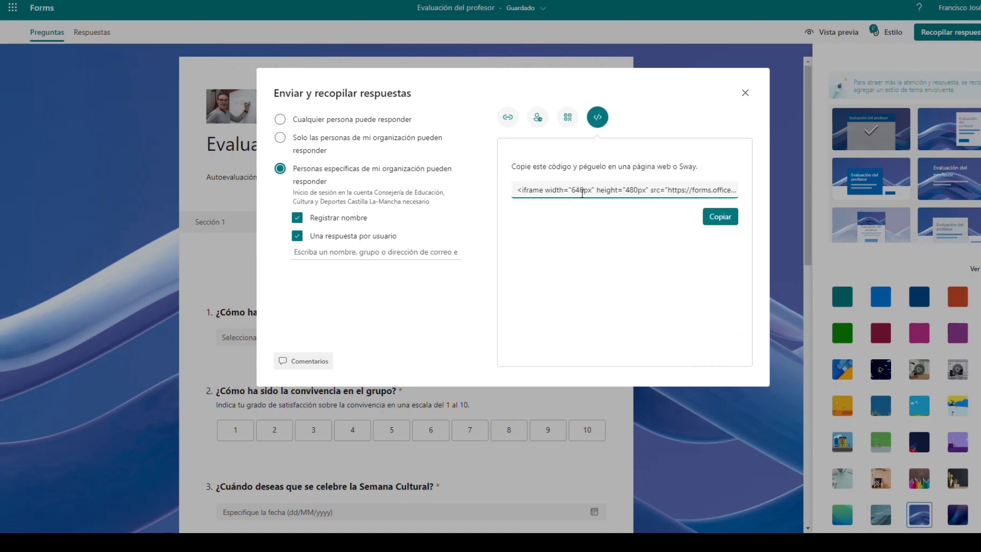
key(Escape)
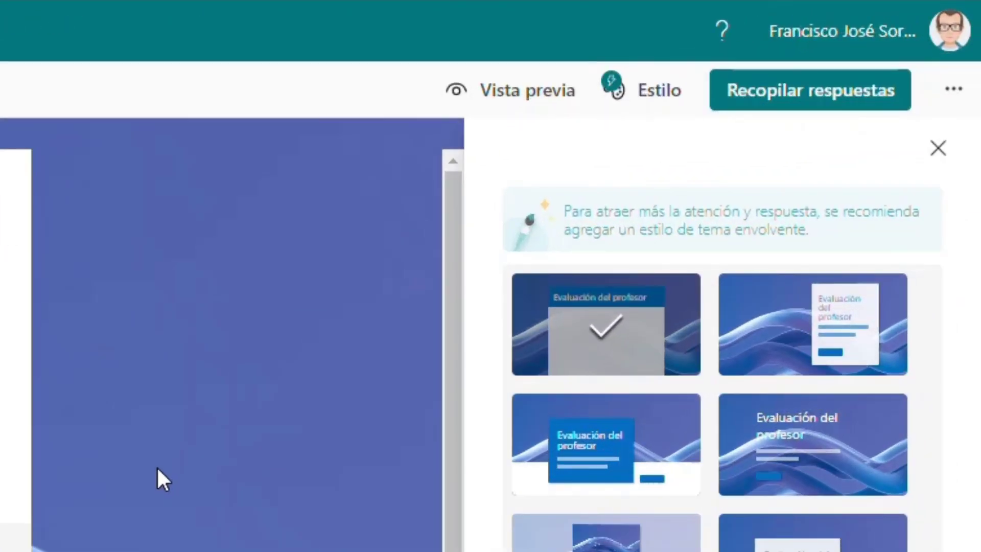
Open the form's settings, and switch acceptance of responses off and back on.
click(964, 100)
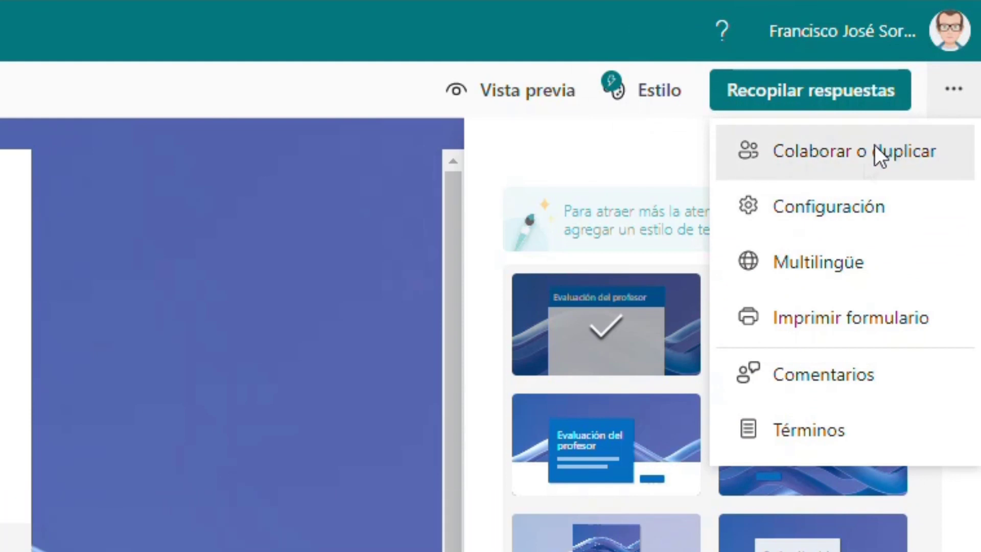
click(844, 217)
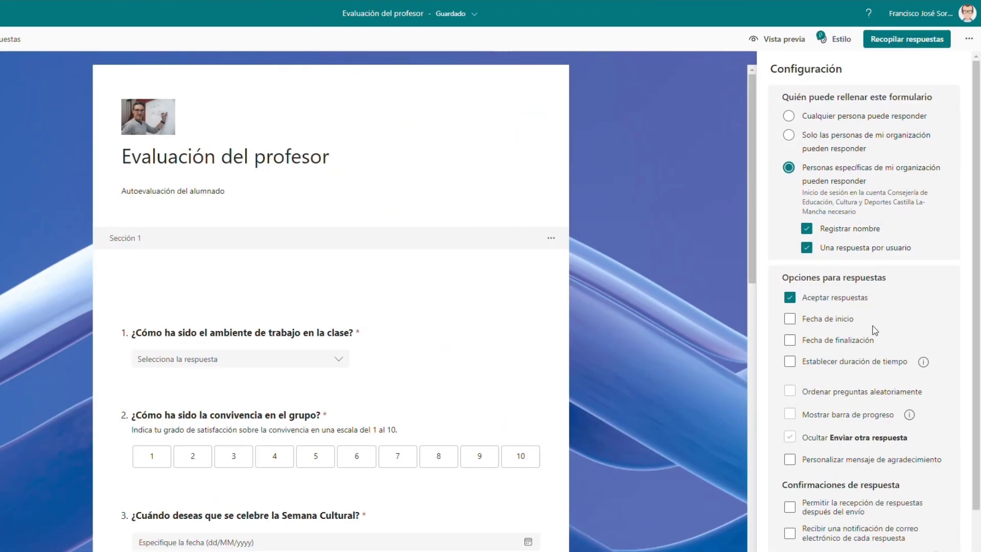
scroll(876, 329, down, 1)
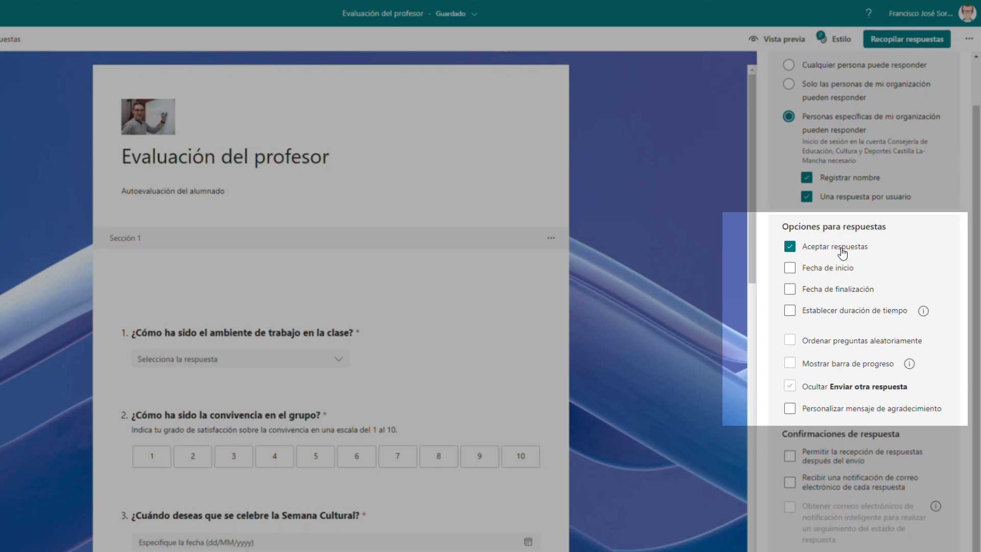
click(791, 247)
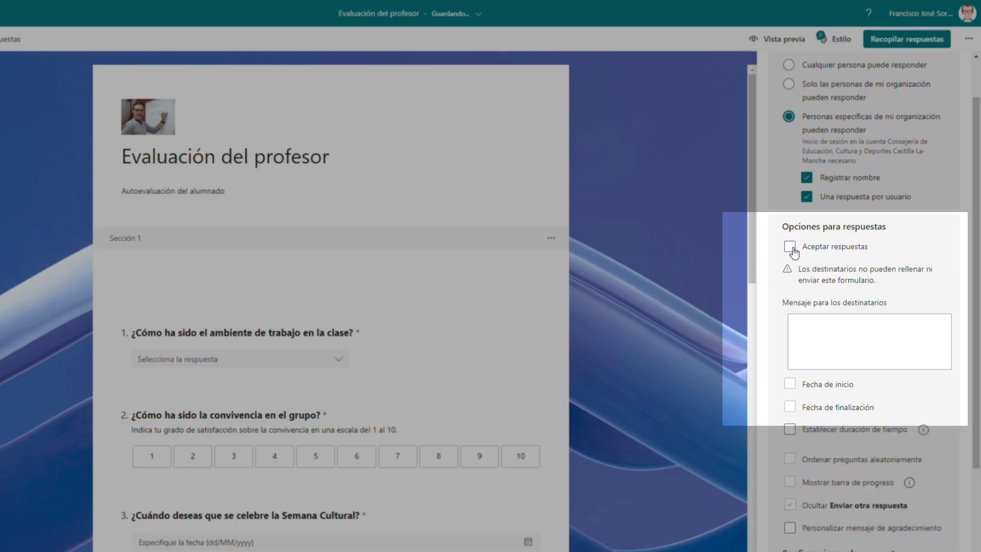
click(791, 247)
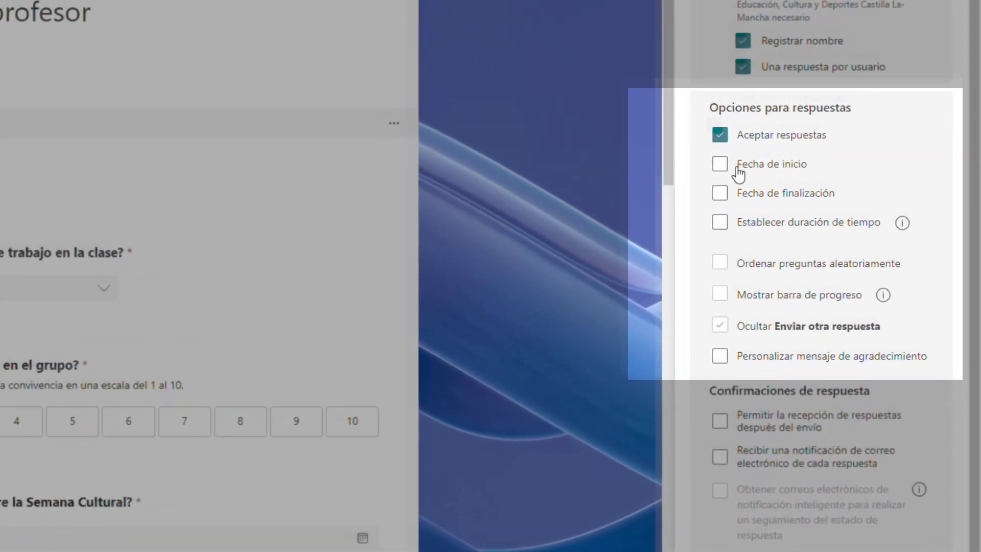
Try a start date and a 30-minute time limit in the response options, removing each one again.
click(738, 171)
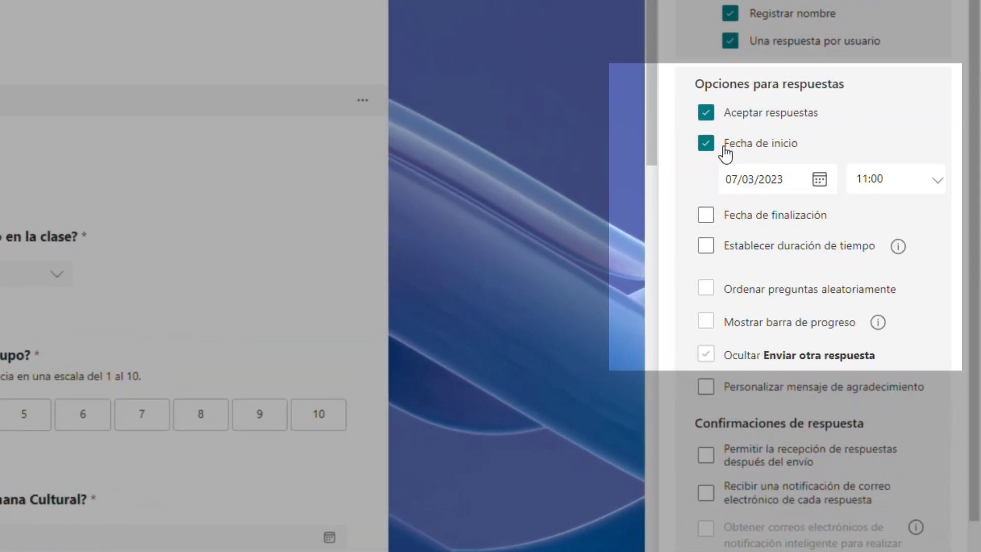
click(726, 153)
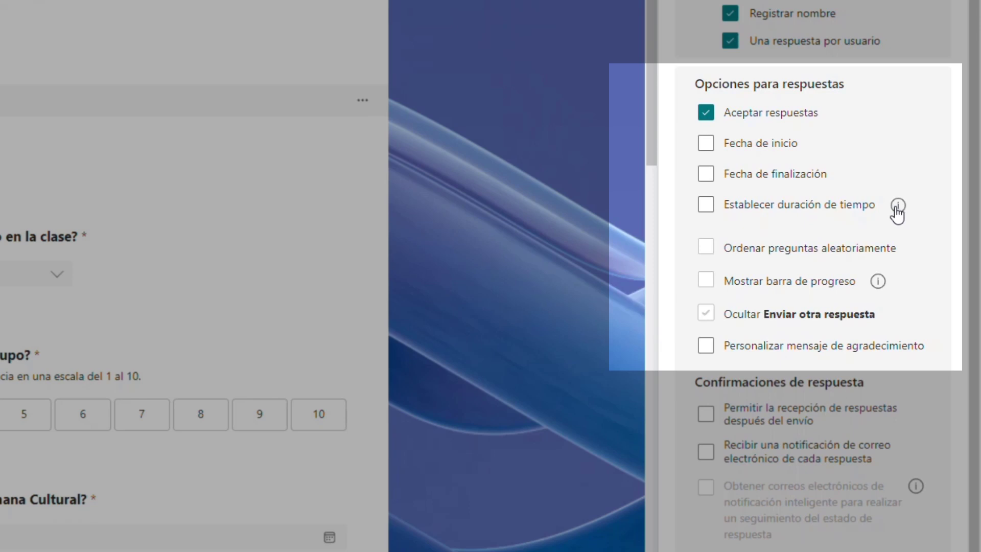
mouse_move(896, 208)
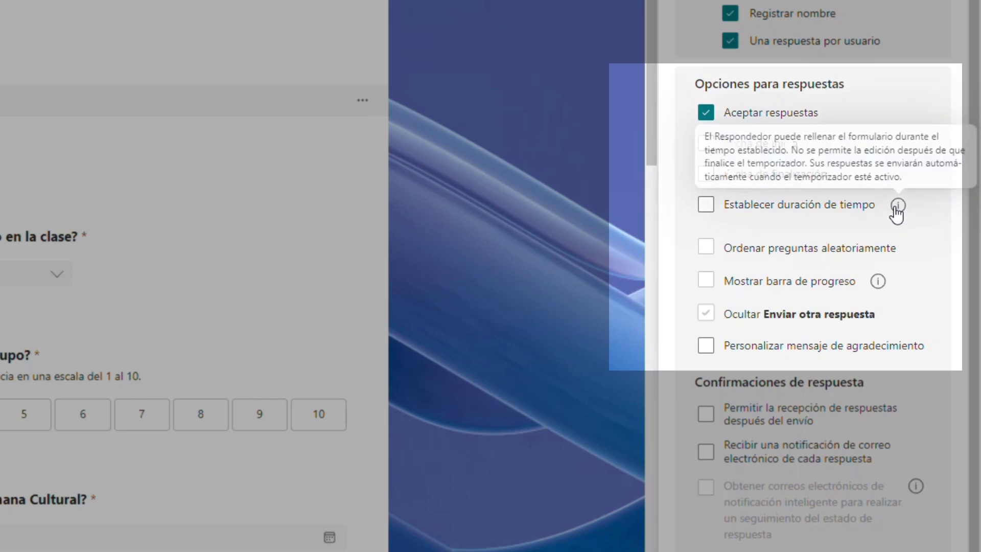
click(806, 216)
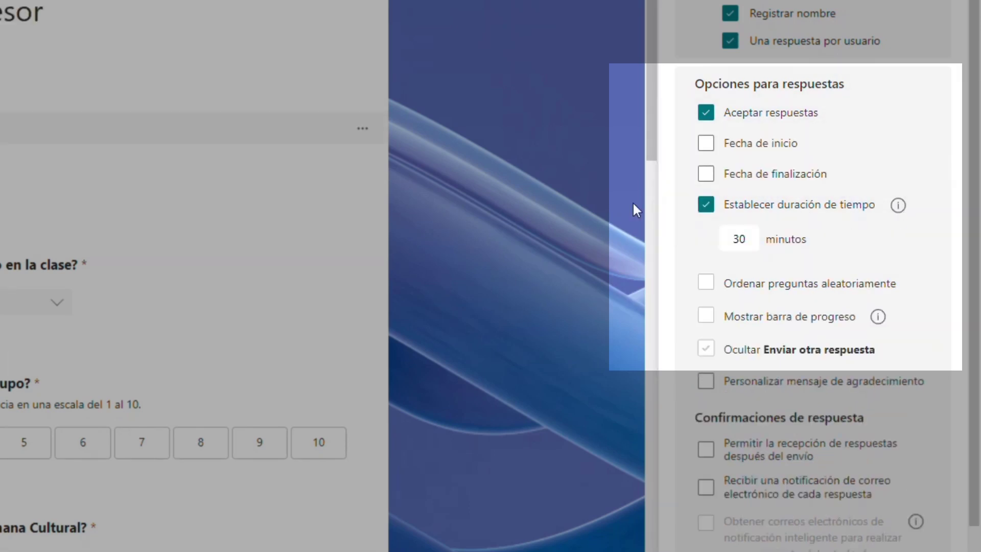
click(707, 205)
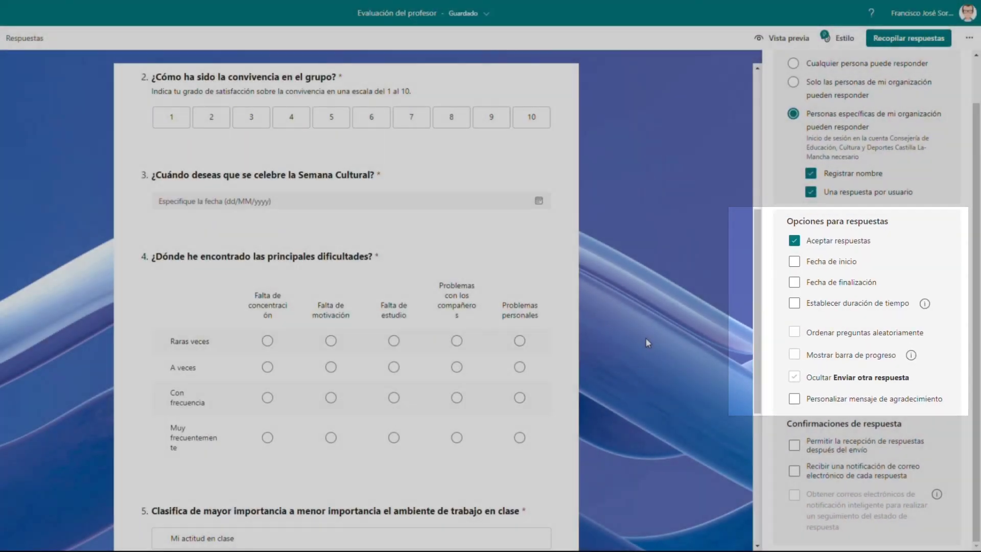
Enable a custom thank-you message reading "La respuesta se ha enviado.", and switch the receipt of responses after submission on and off.
scroll(634, 338, down, 4)
scroll(470, 341, up, 6)
scroll(770, 340, up, 2)
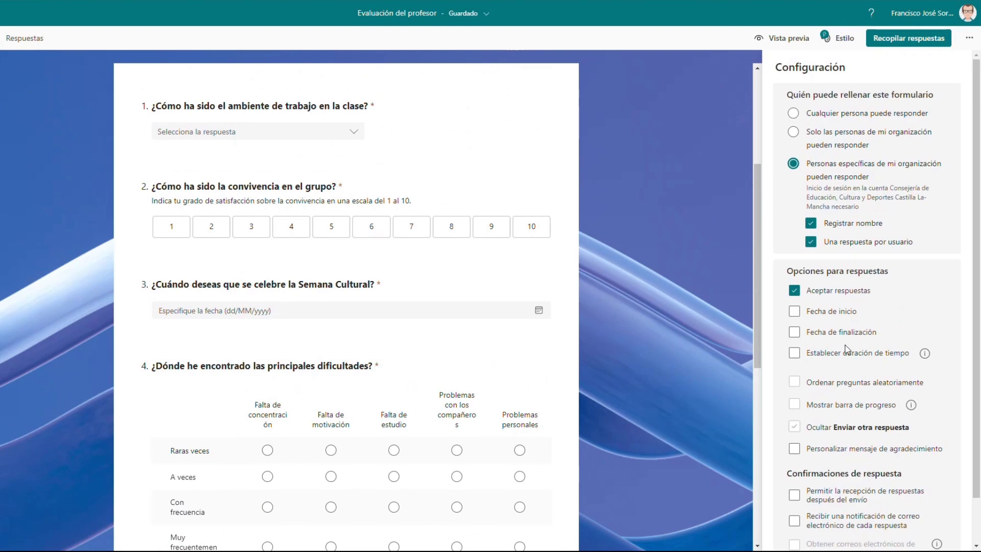
scroll(828, 347, down, 2)
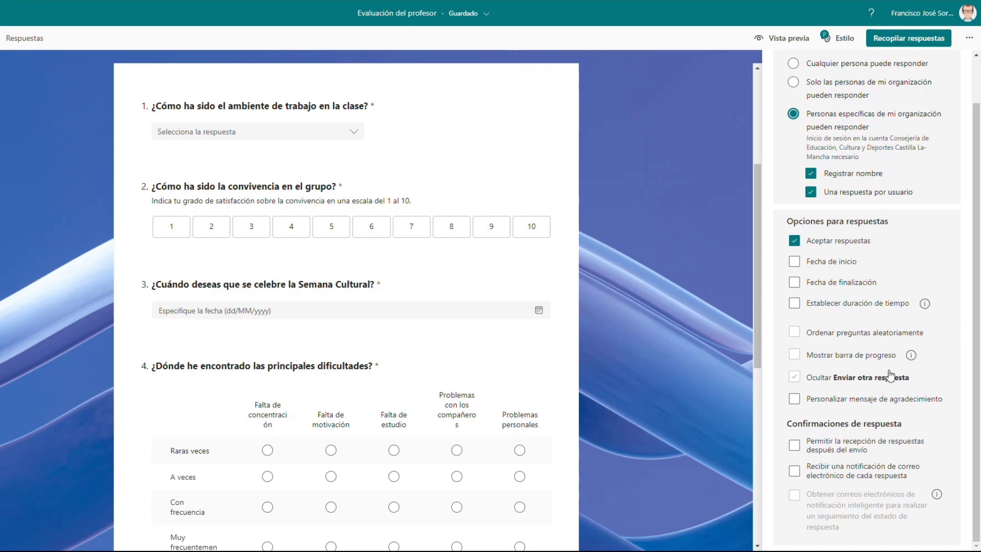
click(834, 402)
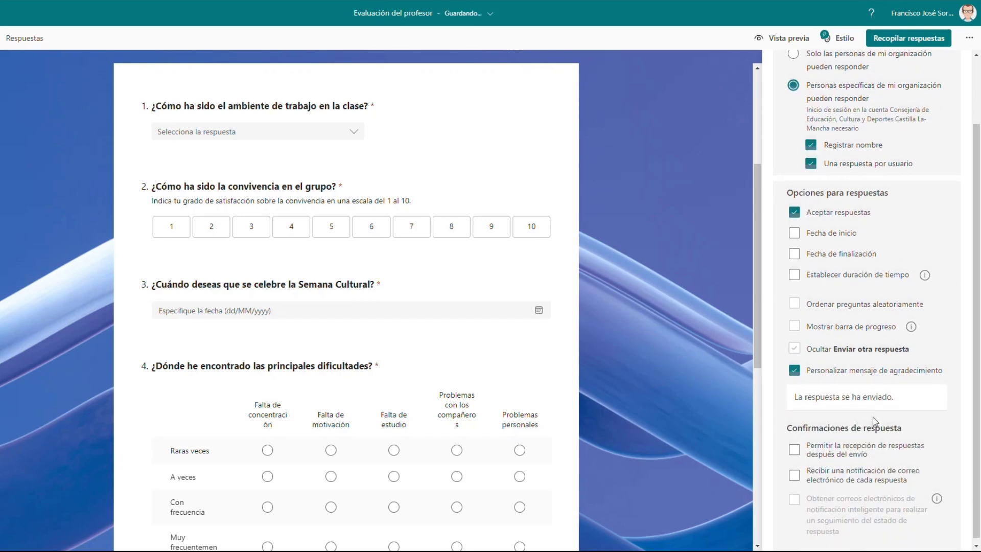
scroll(841, 398, down, 1)
triple_click(842, 393)
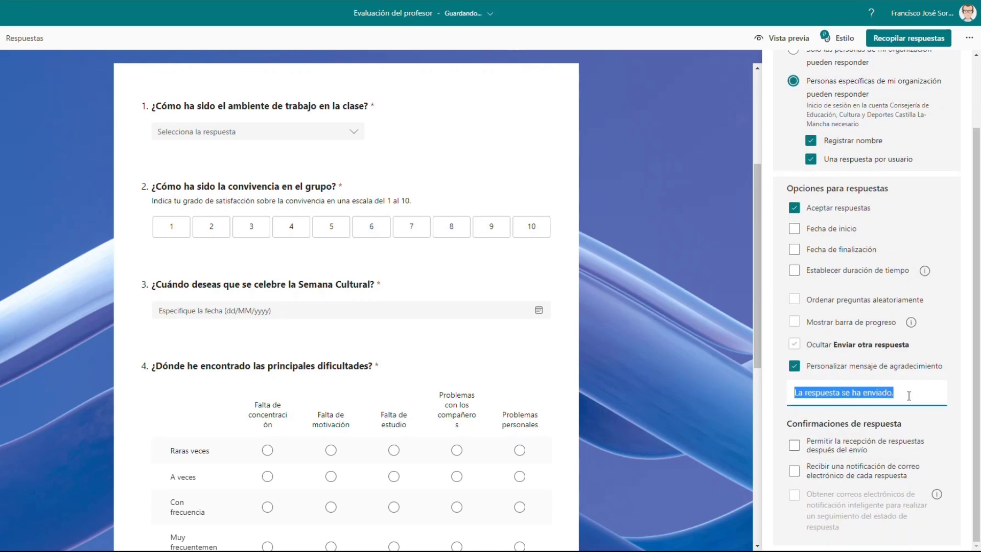
click(908, 394)
key(BackSpace)
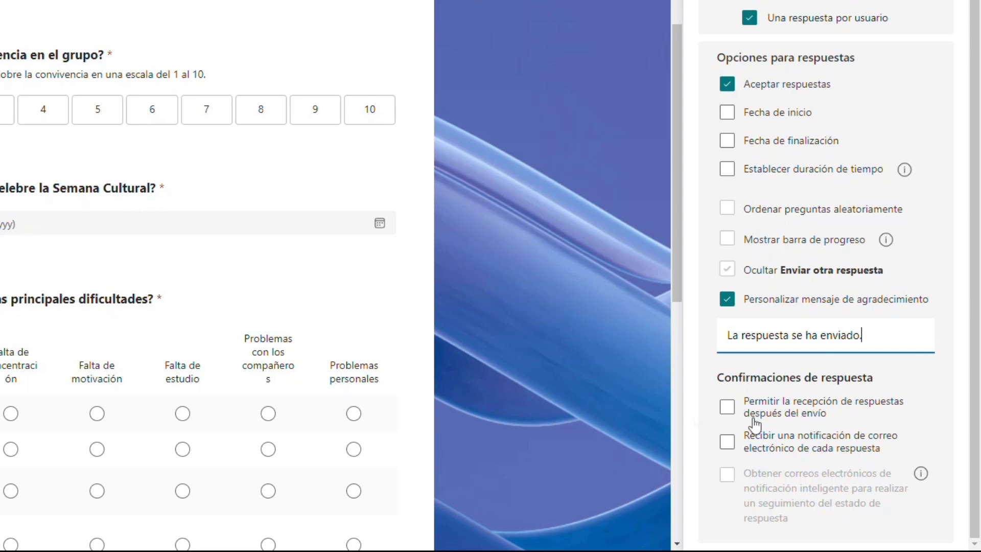
click(727, 416)
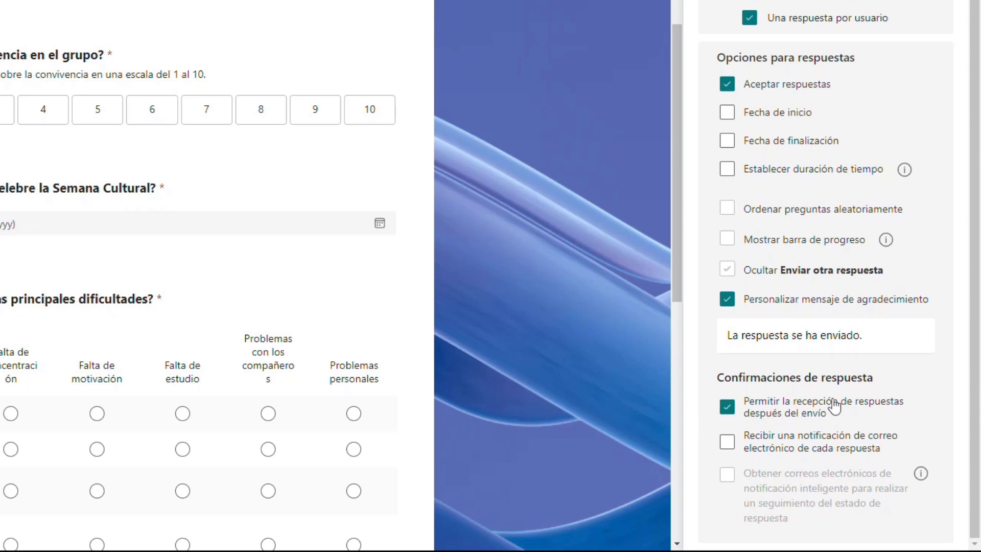
click(729, 415)
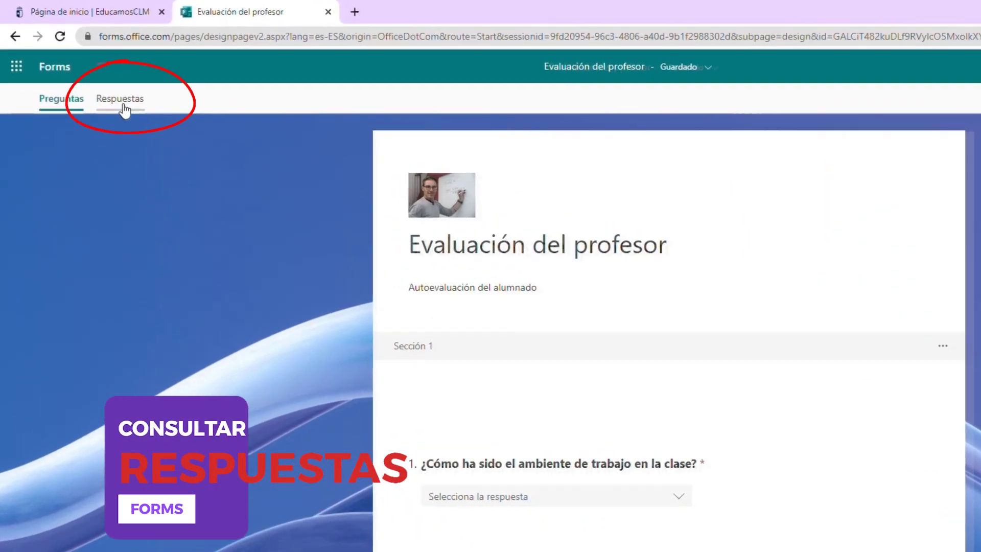
Open the form's responses and examine the response count, average completion time, status and further response options.
click(125, 109)
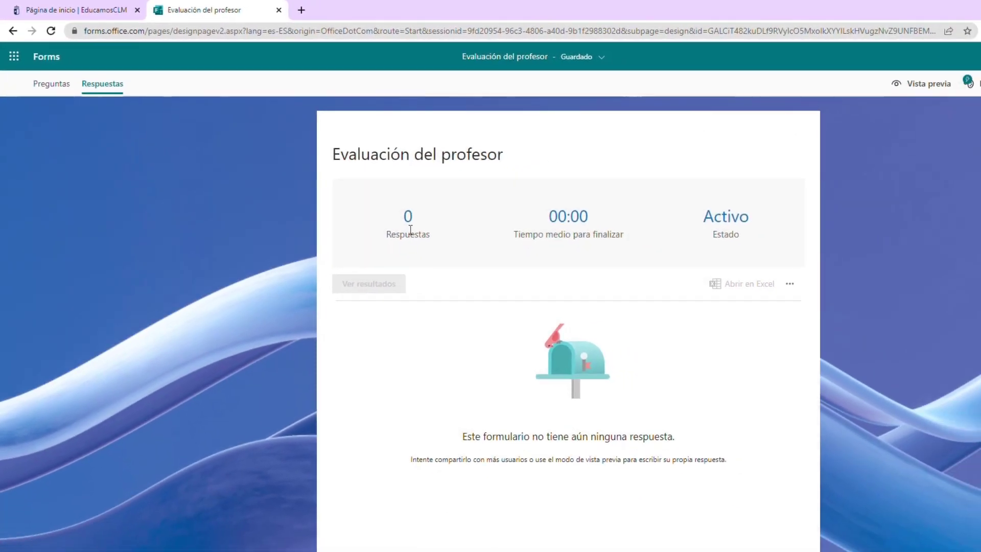
double_click(407, 219)
click(557, 232)
drag(556, 216, 585, 210)
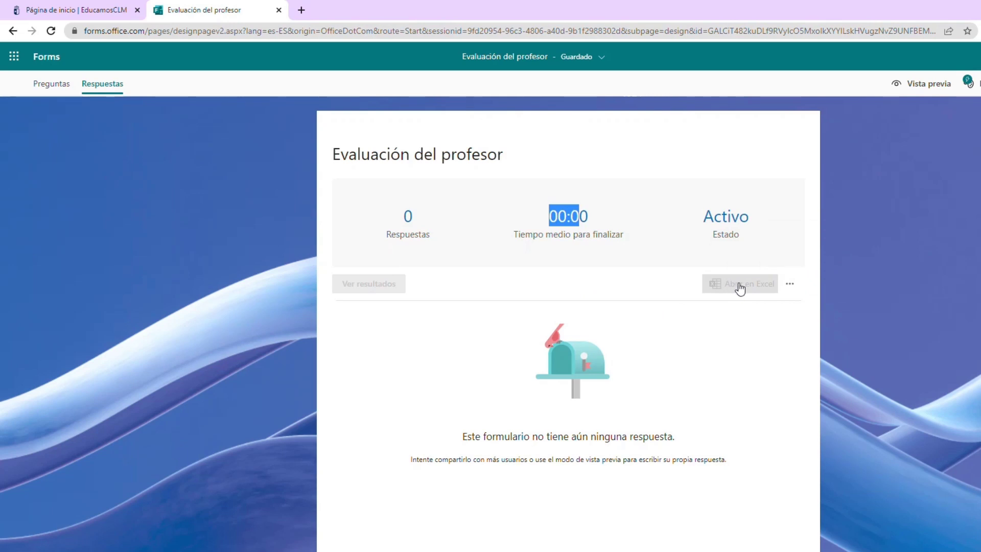
click(791, 287)
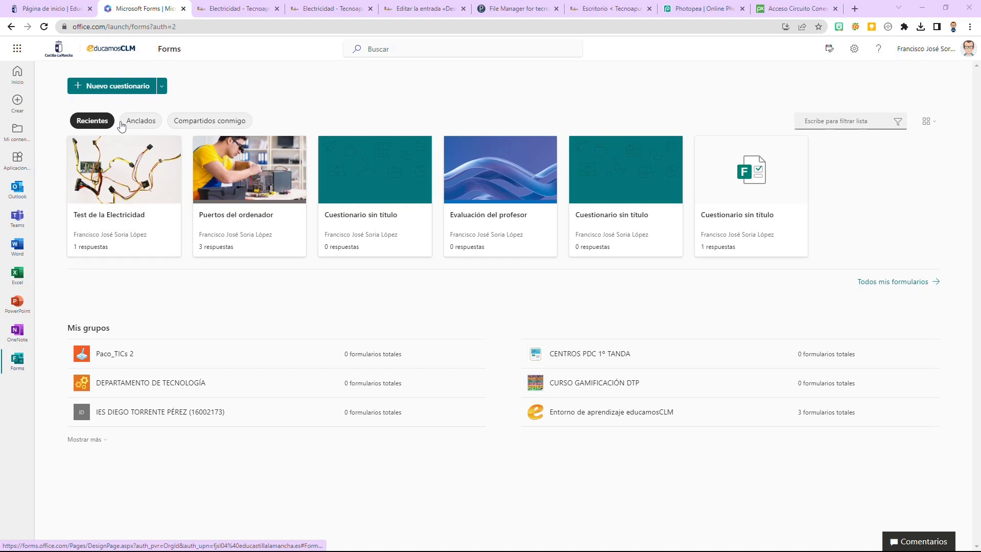
Check the creation choices for new forms, and open the quiz "Puertos del ordenador" to examine its first question.
click(162, 92)
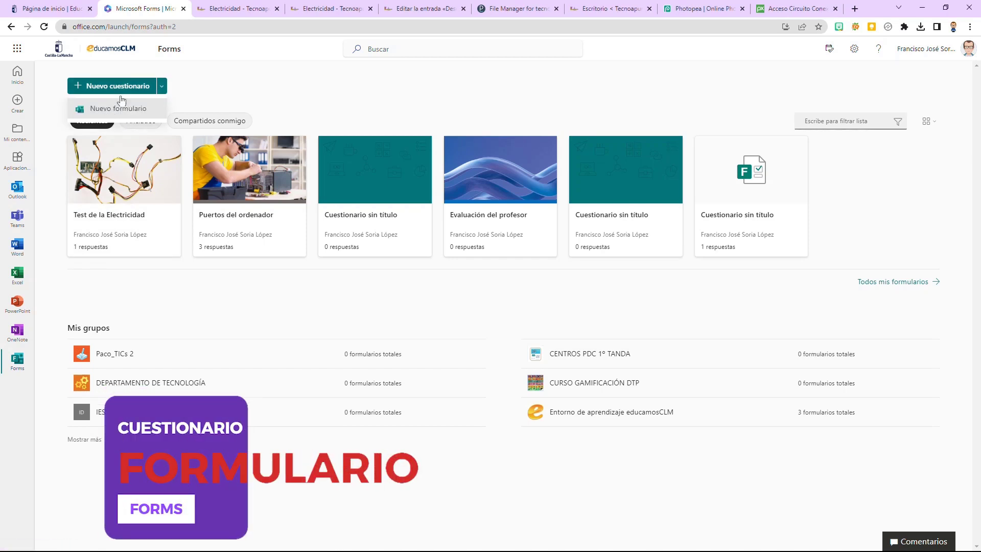
click(206, 105)
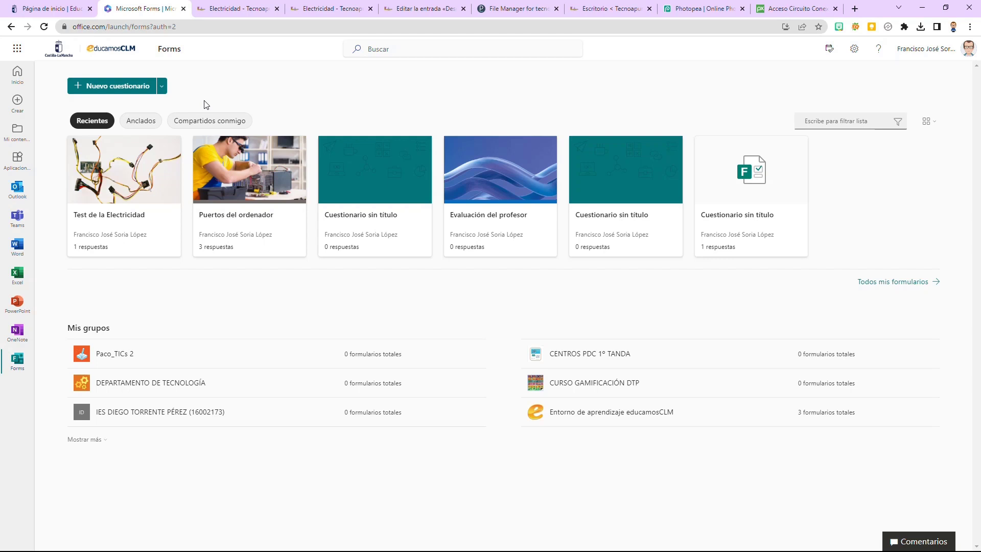
click(214, 178)
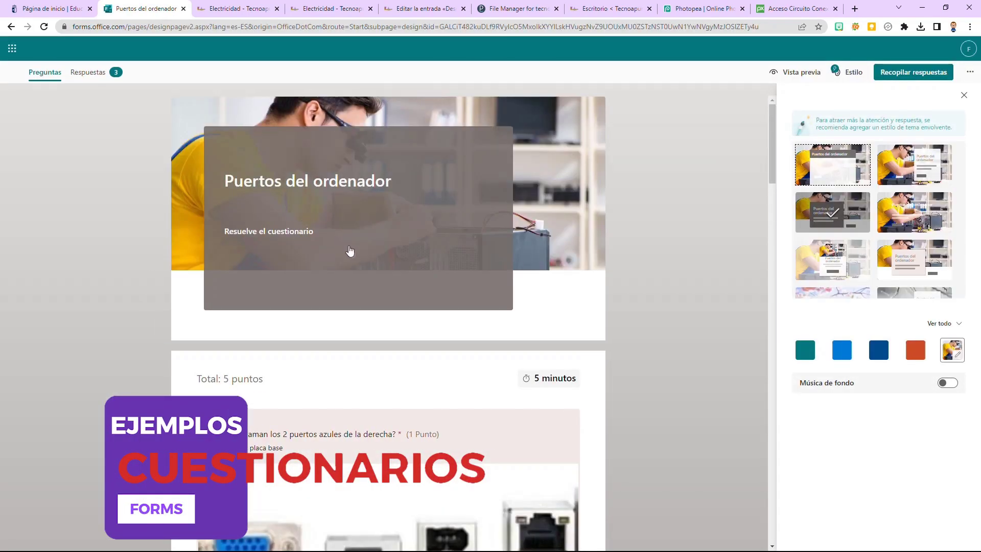
scroll(351, 251, down, 5)
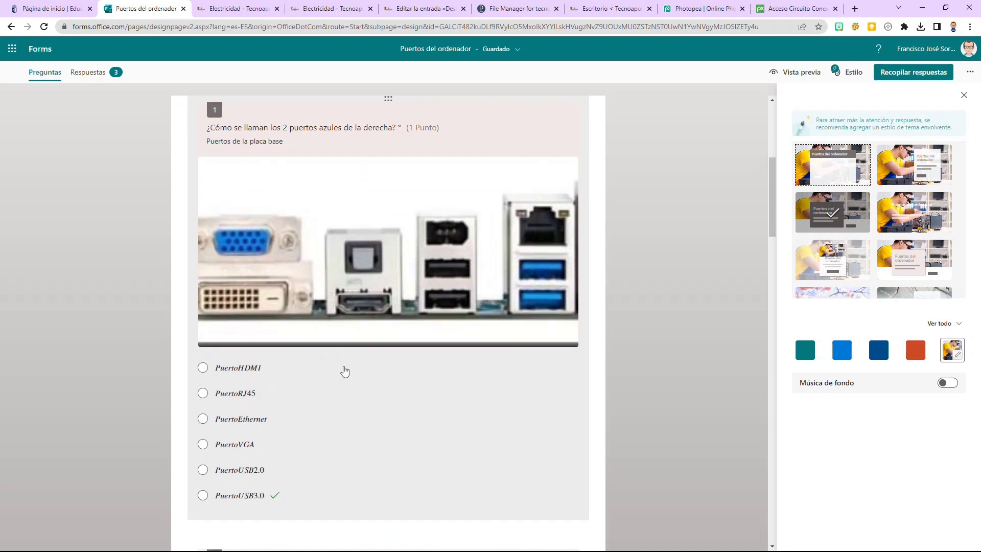
scroll(302, 189, down, 2)
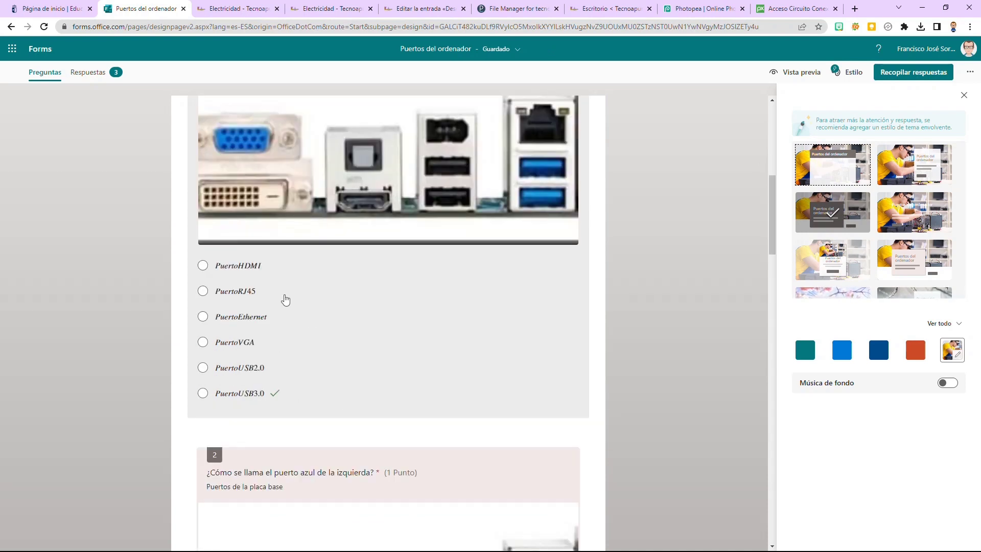
scroll(391, 353, up, 1)
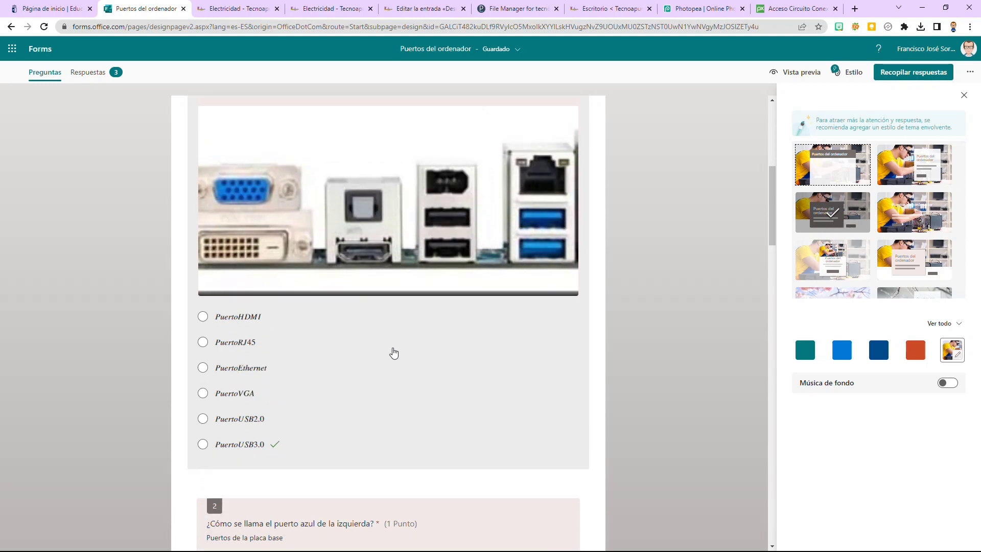
scroll(392, 353, down, 1)
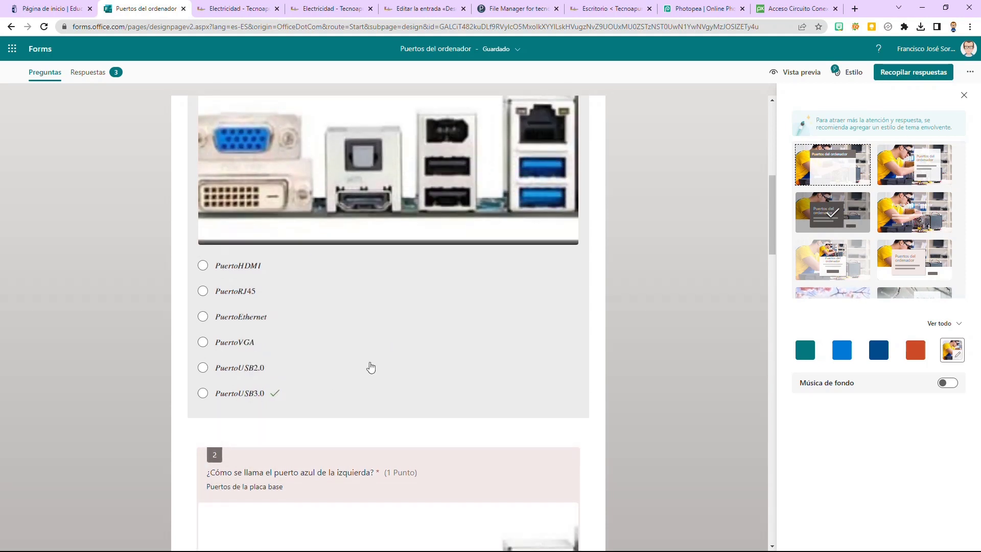
Try Puerto VGA and Puerto RJ45 as the correct answer to question 1, and restore PuertoUSB3.0 as correct.
click(358, 377)
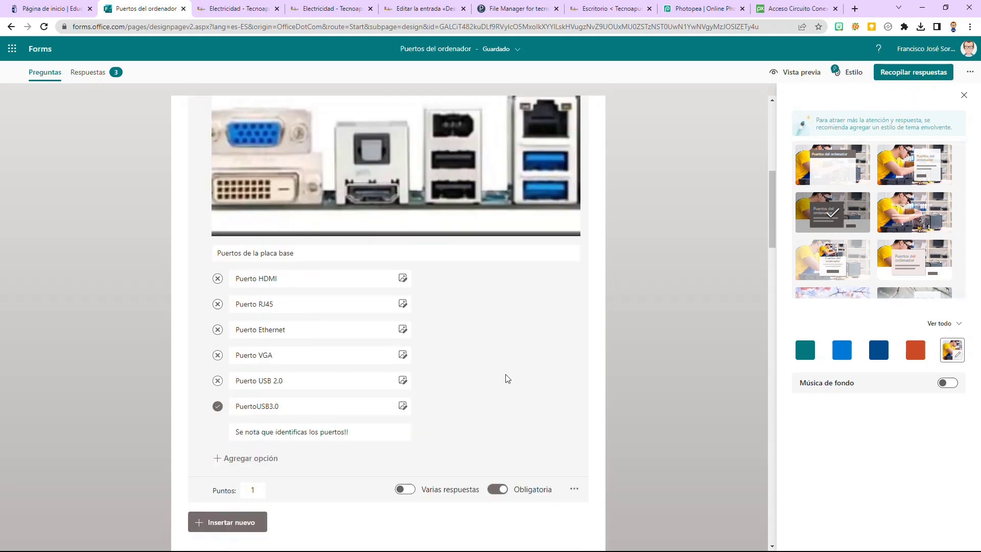
click(219, 407)
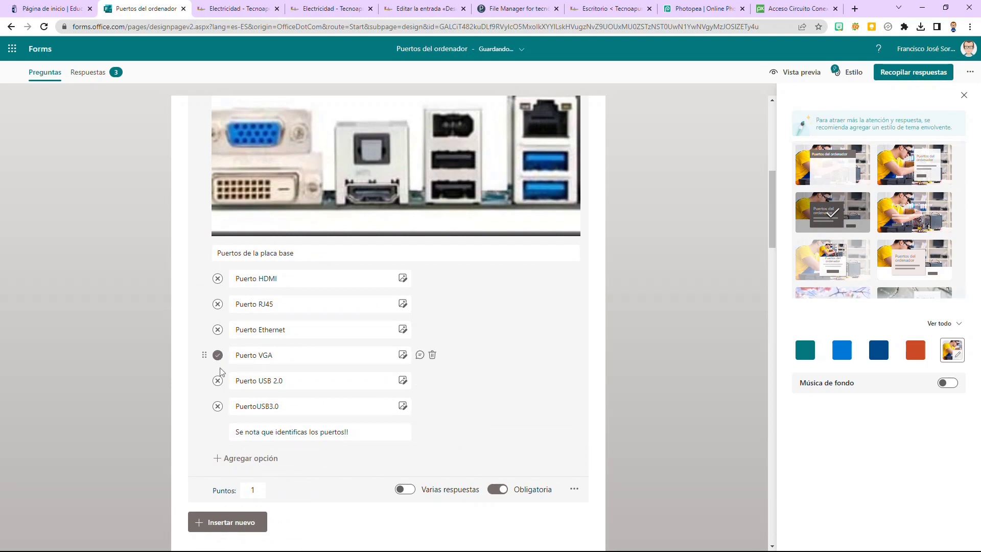
click(218, 305)
click(218, 406)
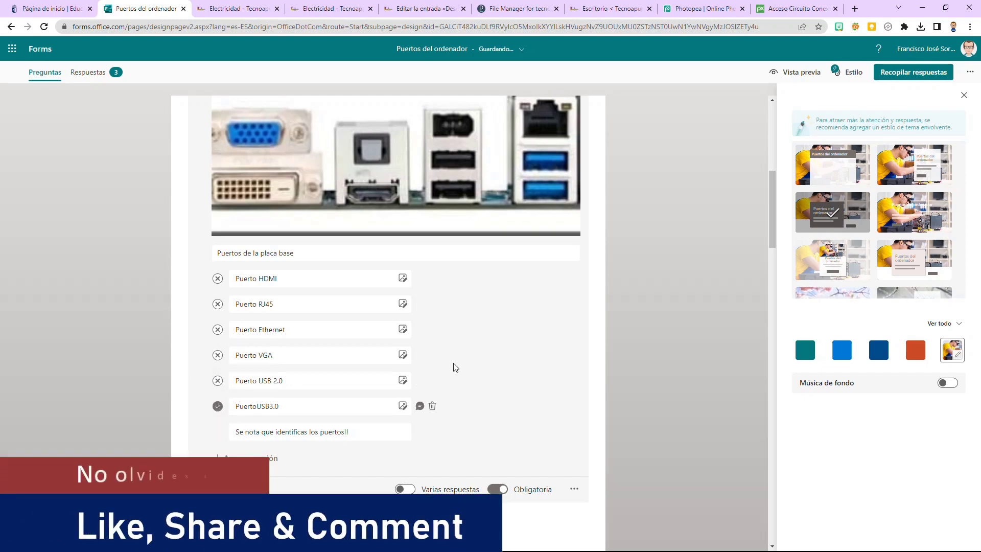
Switch question 1's required setting off and back on, and check its points field.
scroll(455, 367, down, 3)
scroll(460, 353, up, 2)
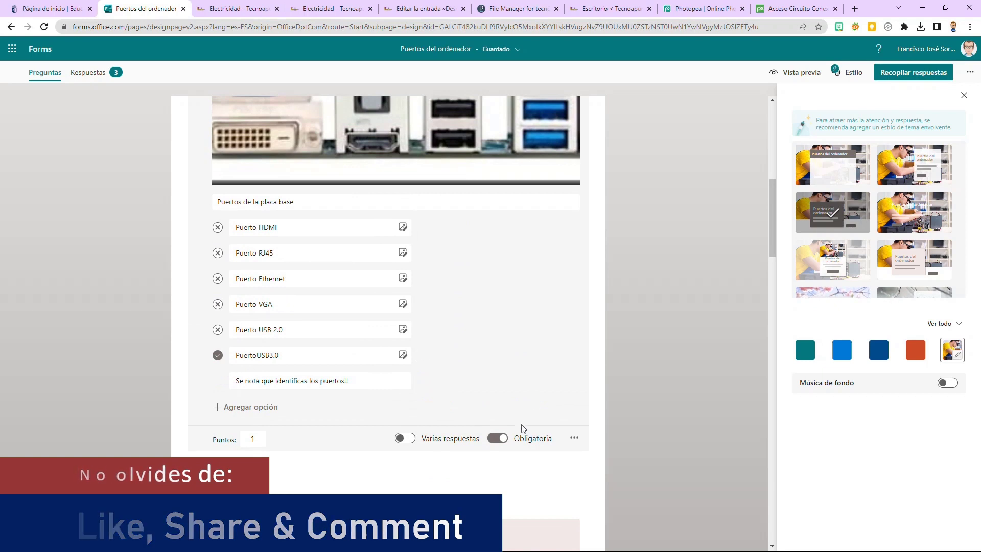
click(502, 440)
click(501, 440)
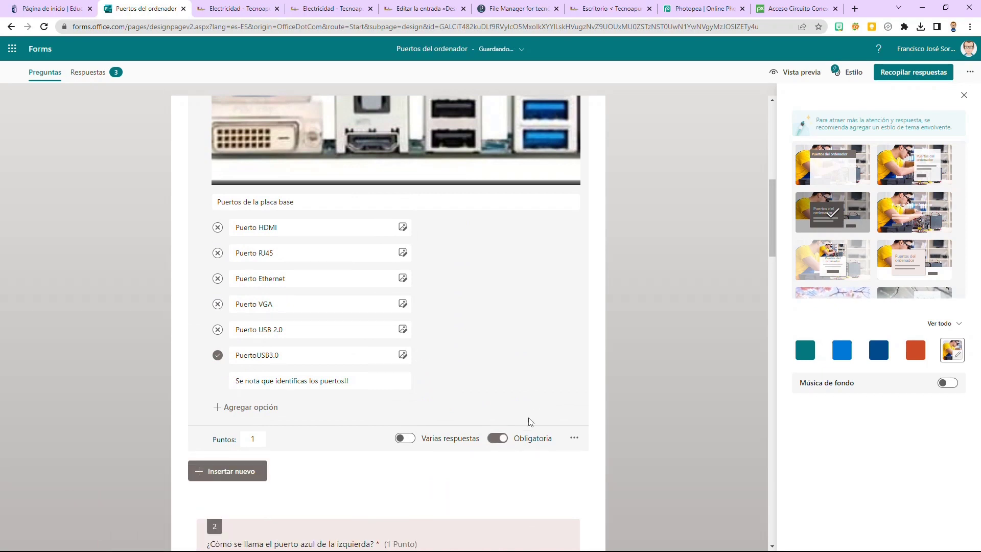
scroll(525, 425, down, 3)
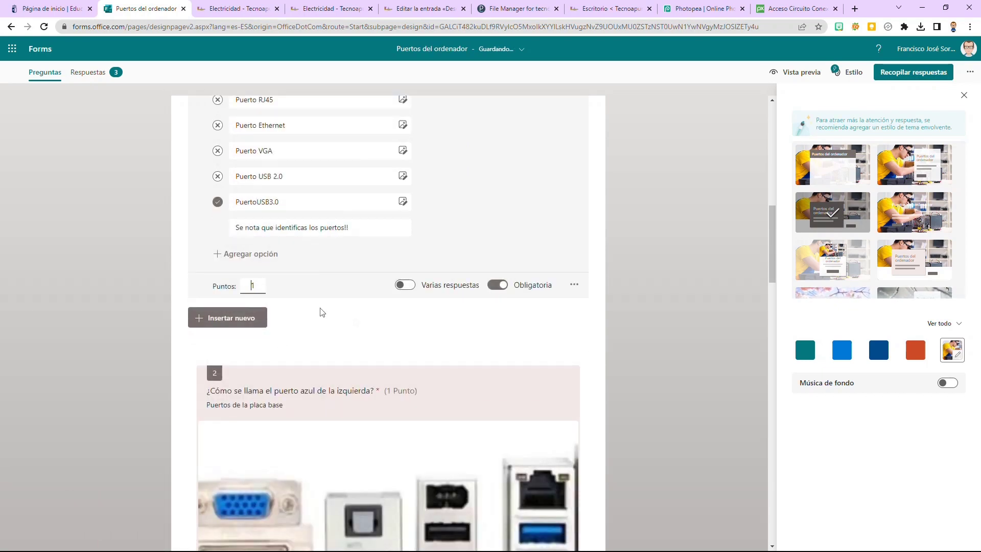
Open question 2 for editing and examine its image, answer options and the feedback message for Puerto VGA.
scroll(362, 328, down, 6)
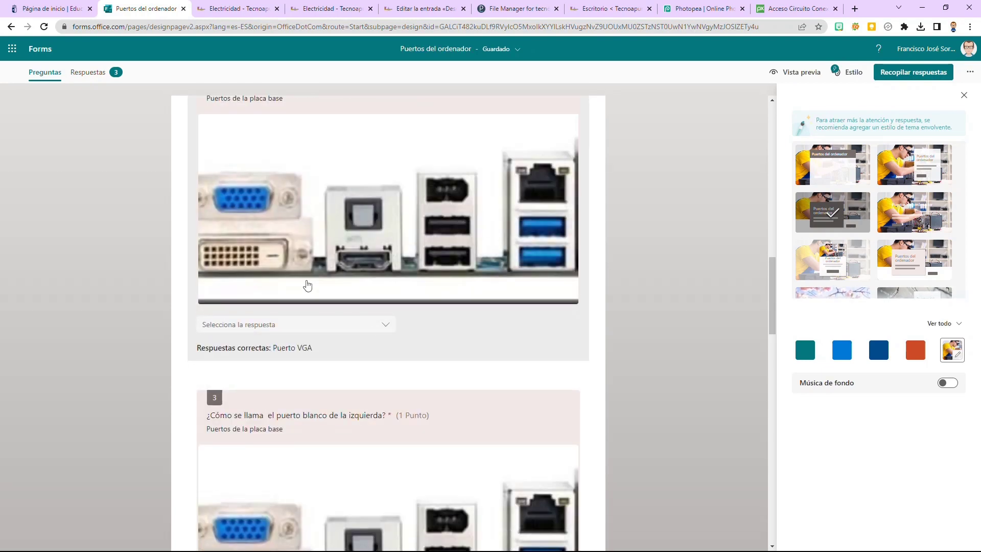
click(342, 330)
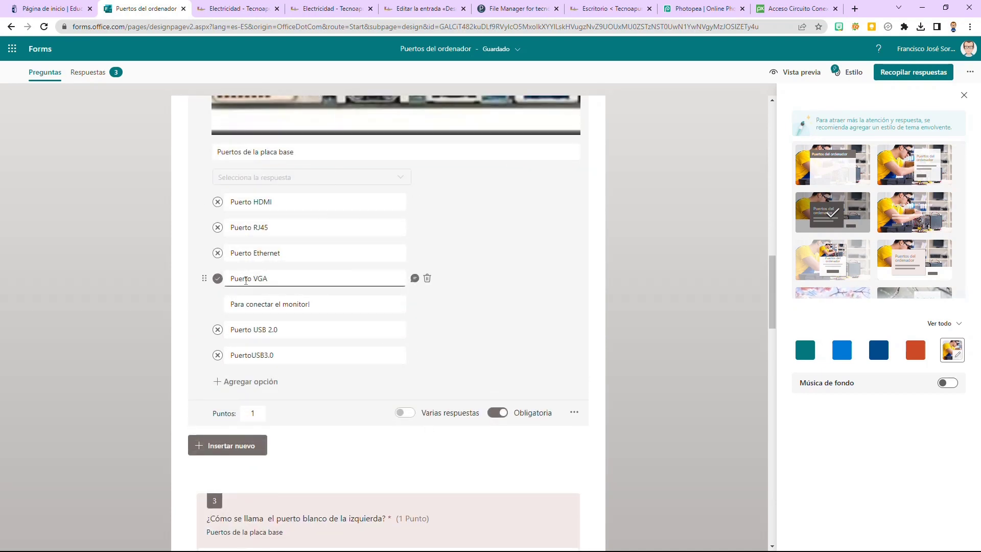
scroll(466, 274, up, 3)
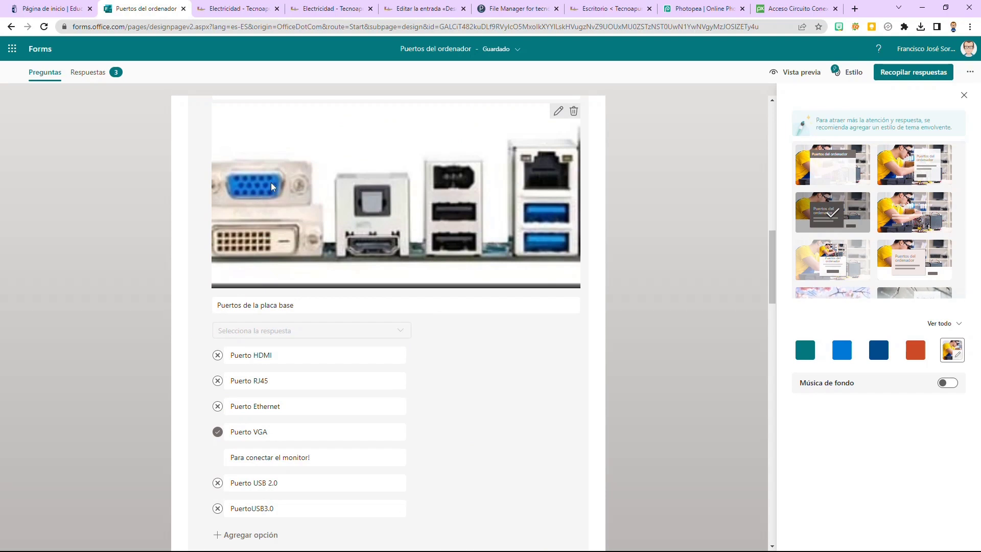
scroll(379, 344, down, 2)
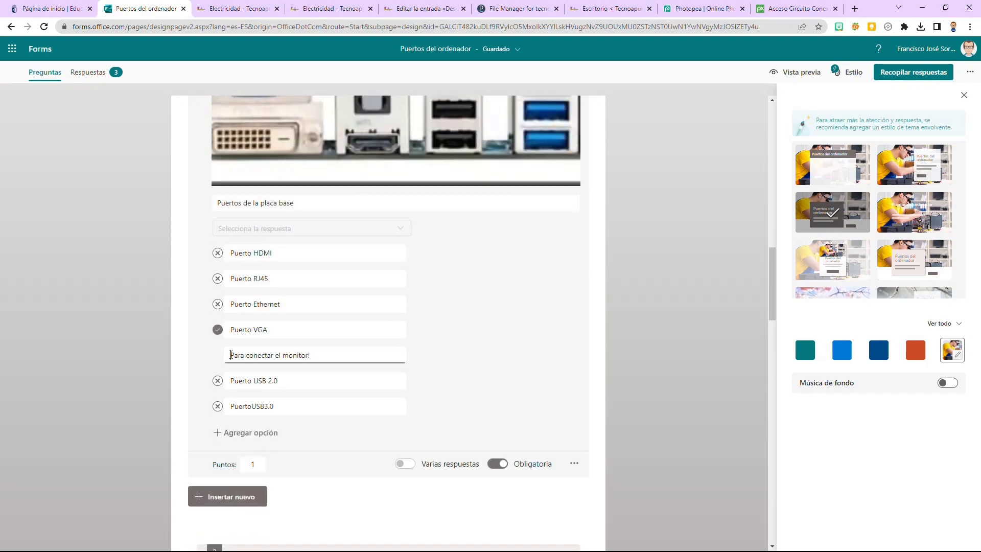
drag(231, 355, 335, 348)
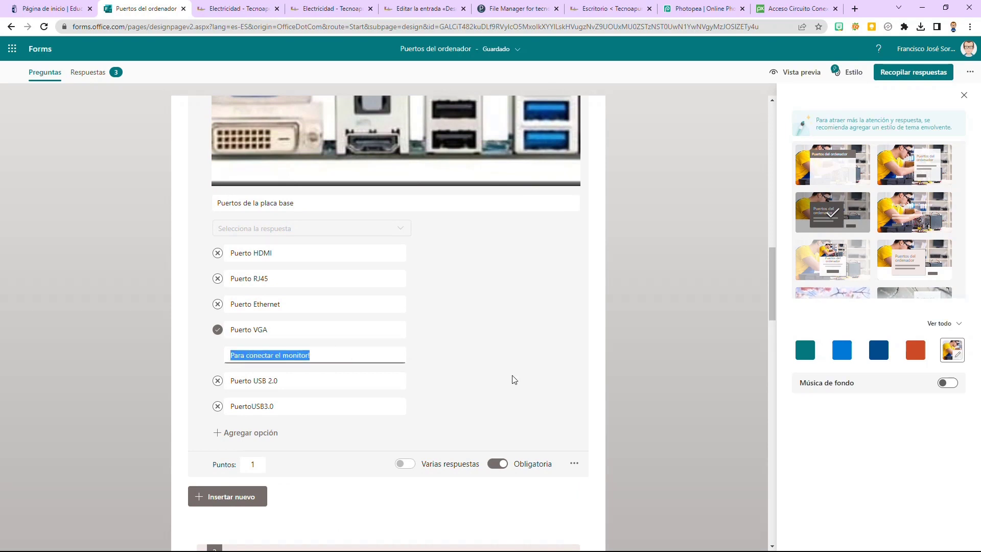
Review questions 3 to 5 of the quiz with their images and marked correct answers.
scroll(514, 379, down, 4)
scroll(514, 380, down, 3)
scroll(514, 379, down, 1)
scroll(271, 353, down, 3)
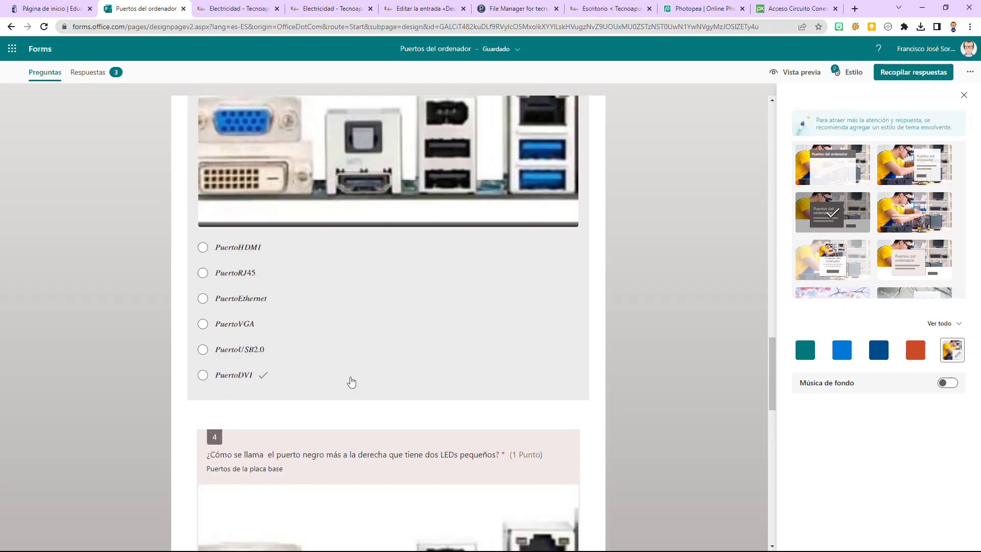
scroll(419, 371, down, 9)
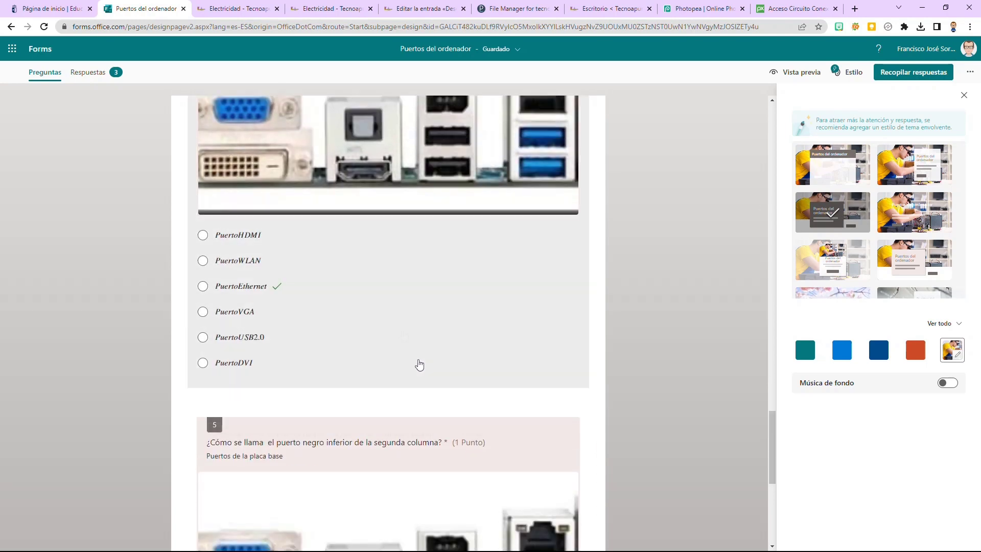
scroll(374, 308, down, 7)
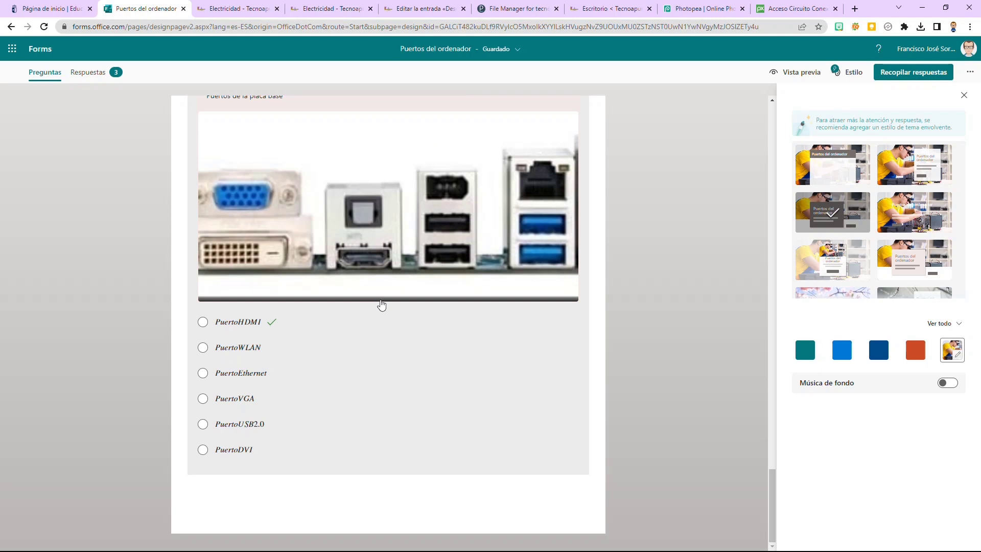
Return to the Forms home page, open the quiz "Test de la Electricidad", and display its time-limit settings and first questions.
click(46, 51)
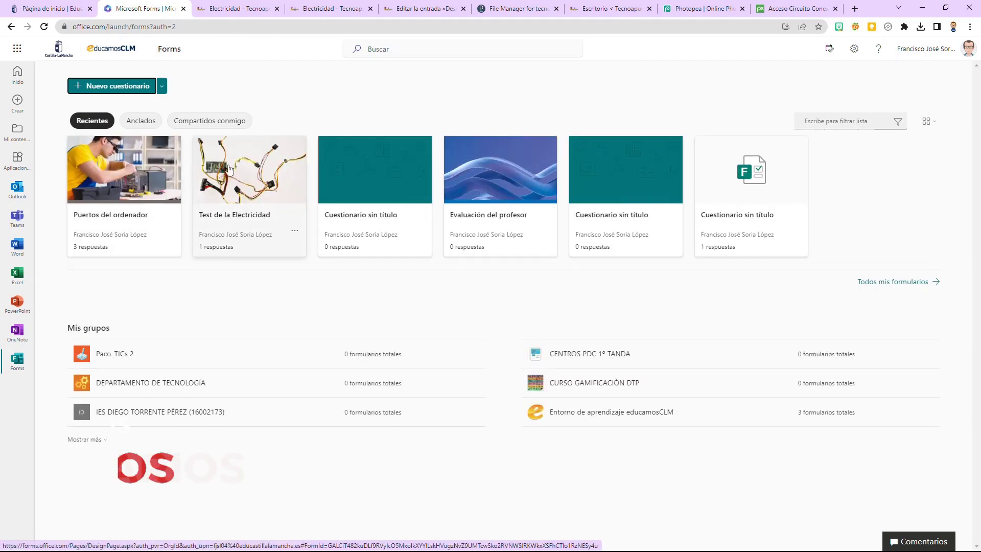
click(268, 195)
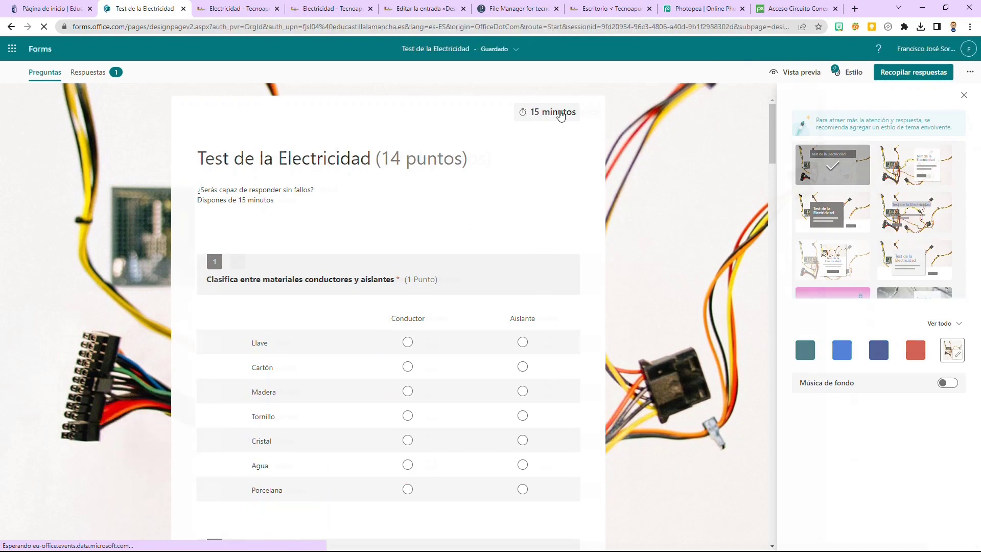
click(559, 113)
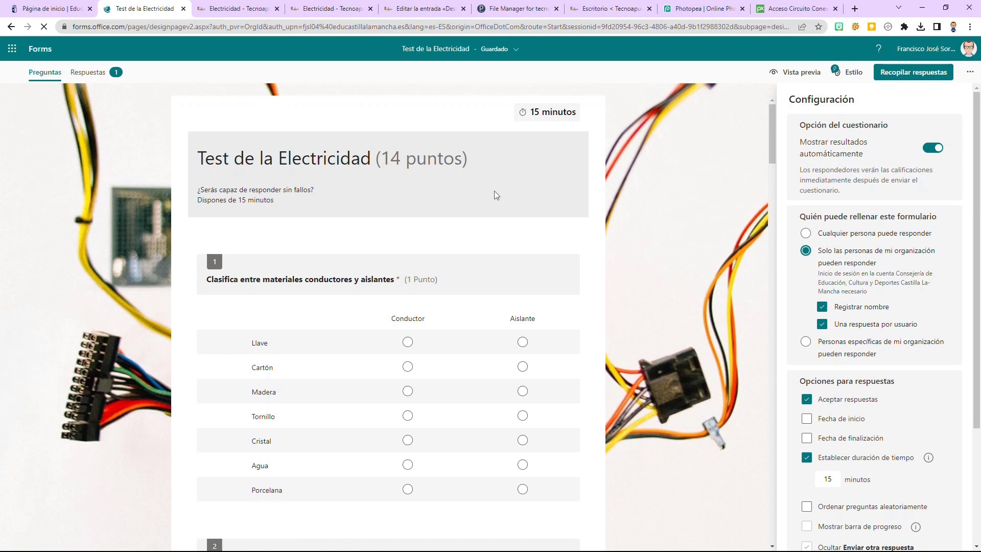
scroll(667, 324, down, 2)
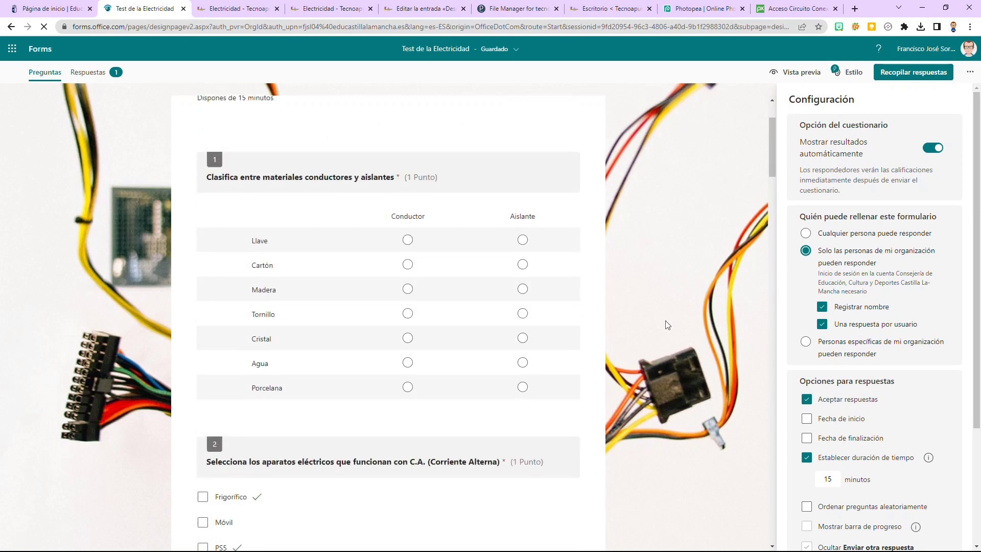
Open question 1 for editing, select its title, and examine its conductor/insulator grid and question 2's marked answers.
click(335, 182)
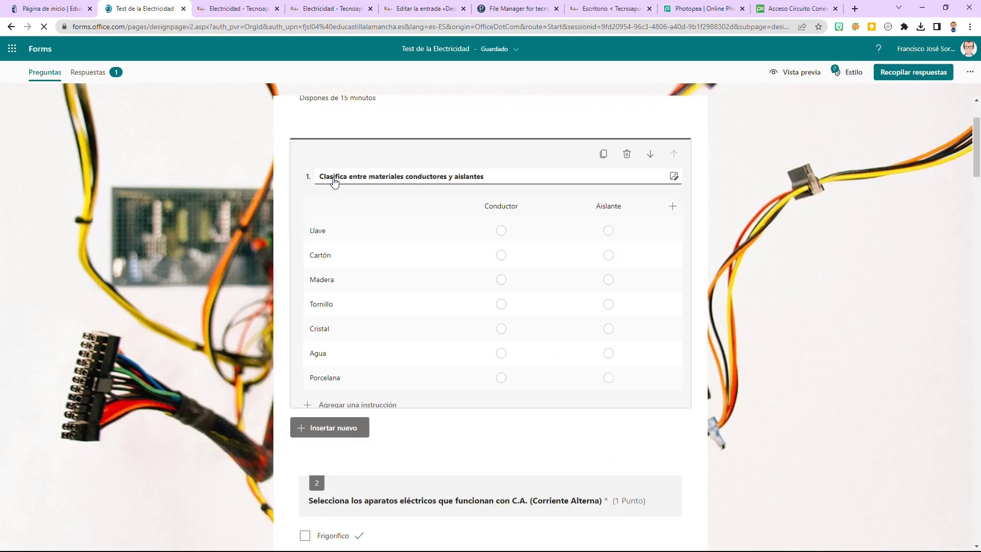
triple_click(405, 174)
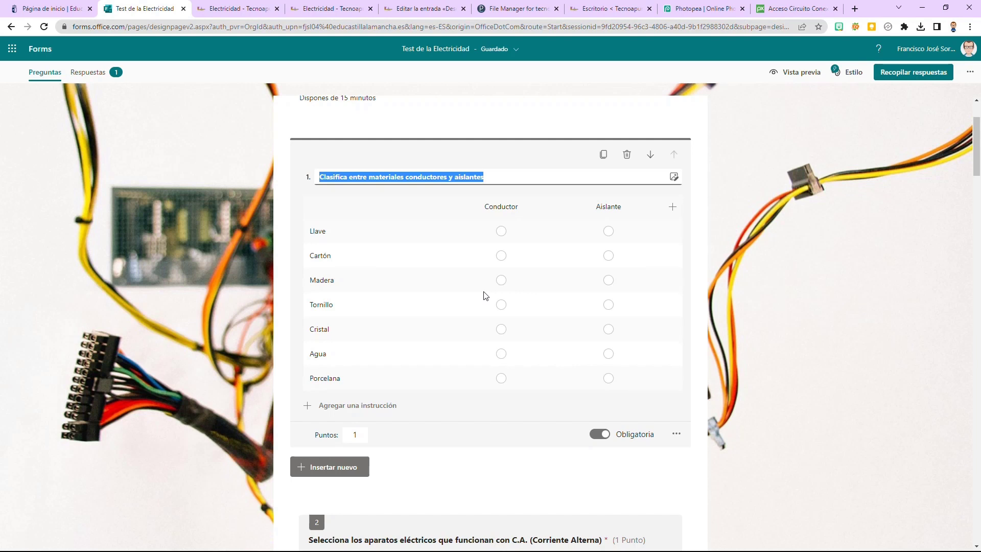
scroll(486, 295, down, 1)
scroll(595, 169, down, 1)
scroll(595, 271, down, 5)
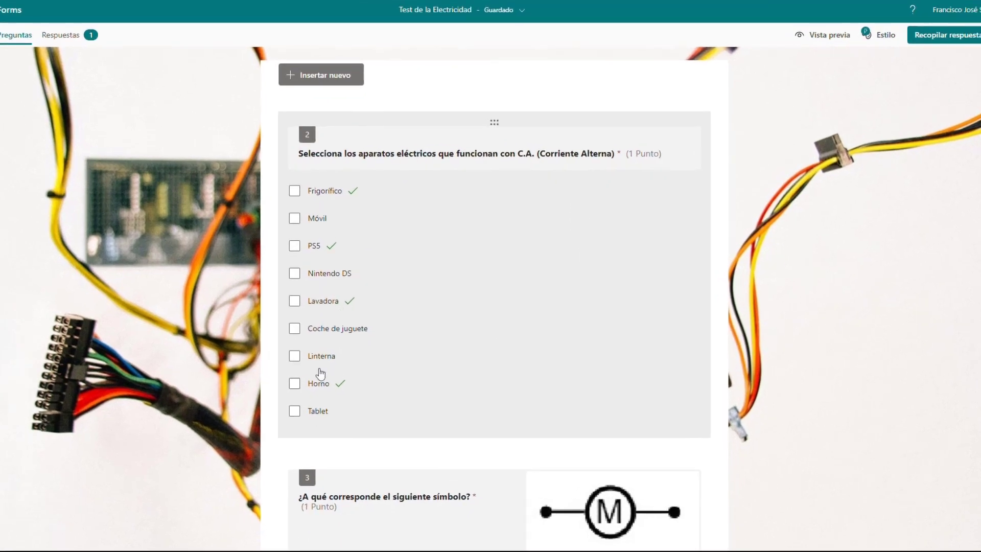
Review questions 3 to 14 of the electricity quiz, checking their images and accepted or marked correct answers.
scroll(528, 333, down, 4)
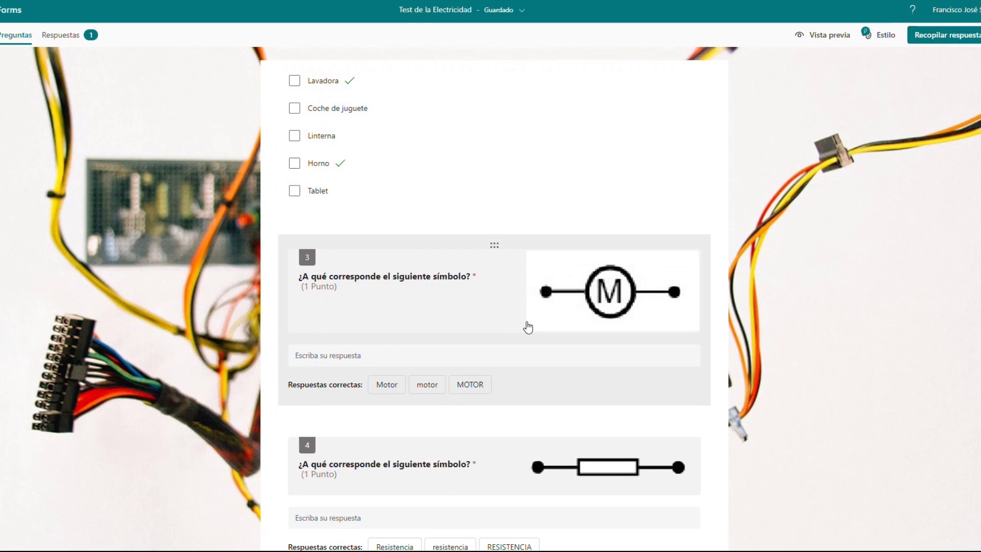
scroll(529, 328, down, 8)
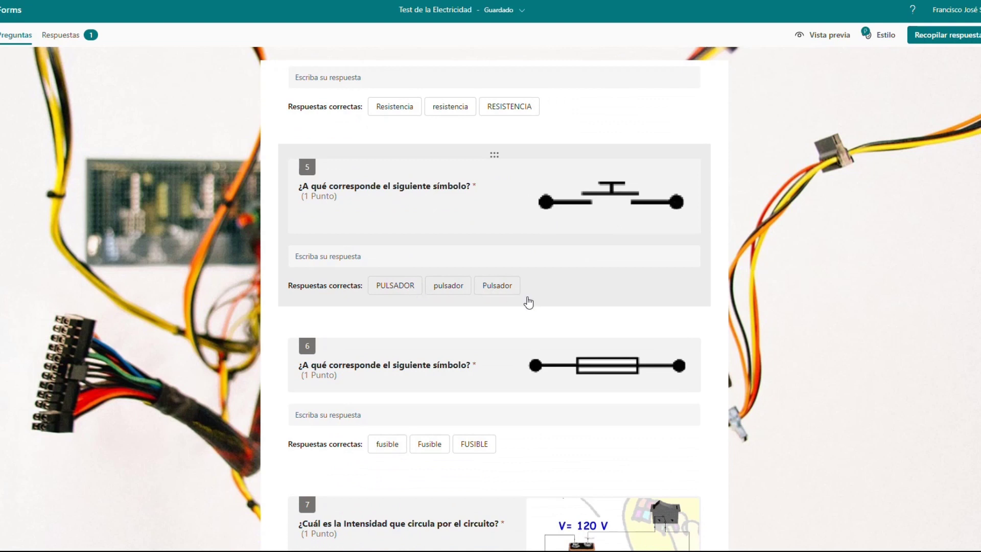
scroll(529, 303, down, 6)
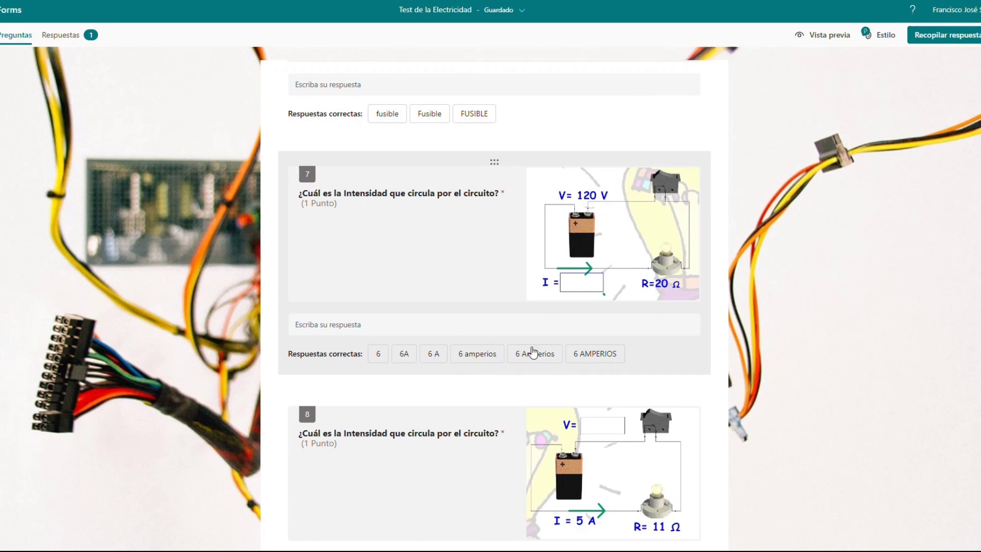
scroll(534, 352, down, 5)
scroll(598, 399, down, 4)
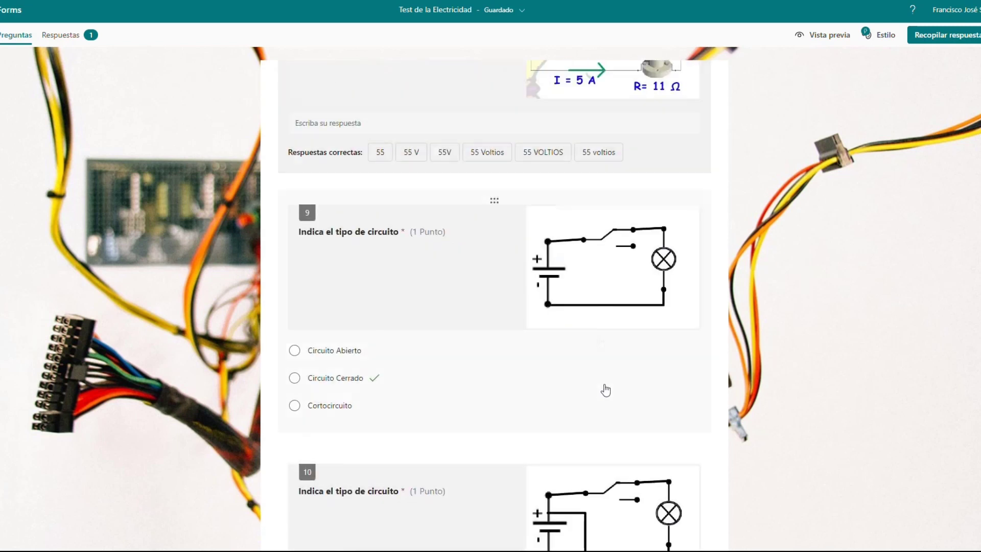
scroll(580, 343, down, 9)
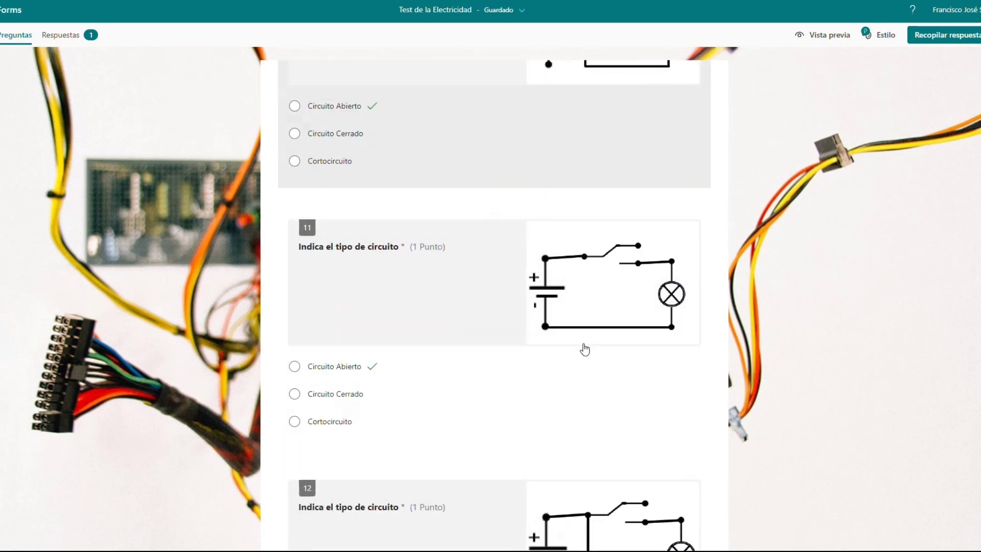
scroll(584, 349, down, 14)
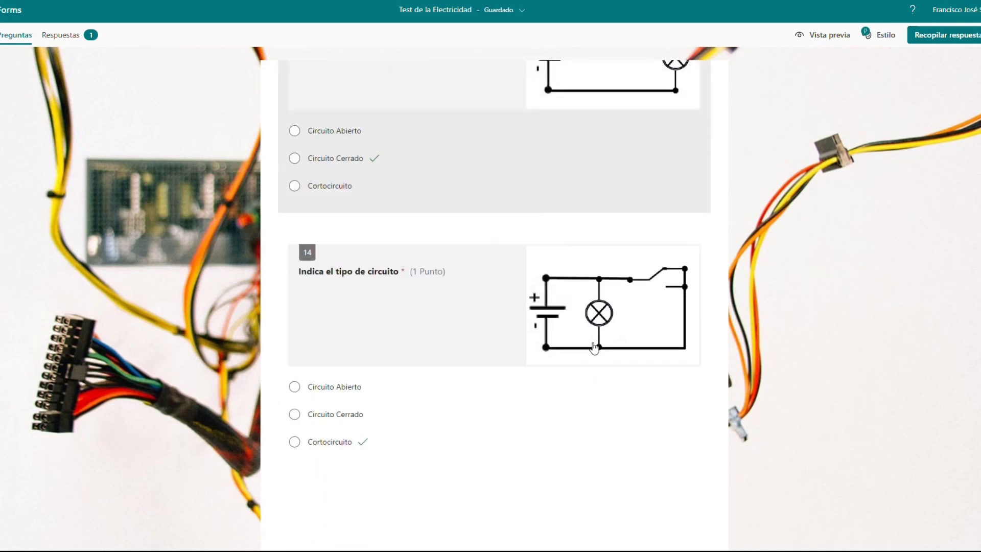
Preview the quiz as respondents see it in the desktop and mobile layouts, and return to the question editor.
click(821, 45)
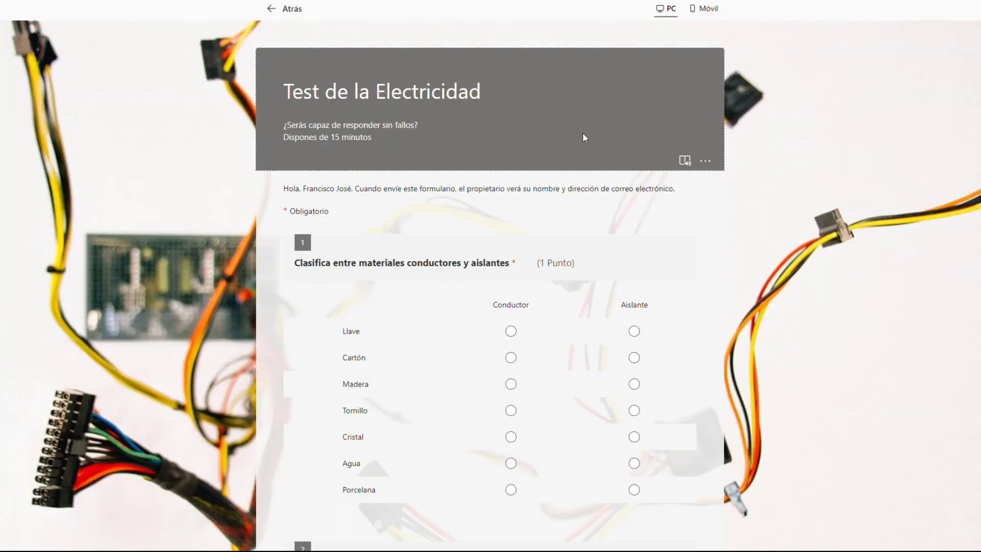
scroll(554, 223, down, 3)
scroll(555, 224, down, 15)
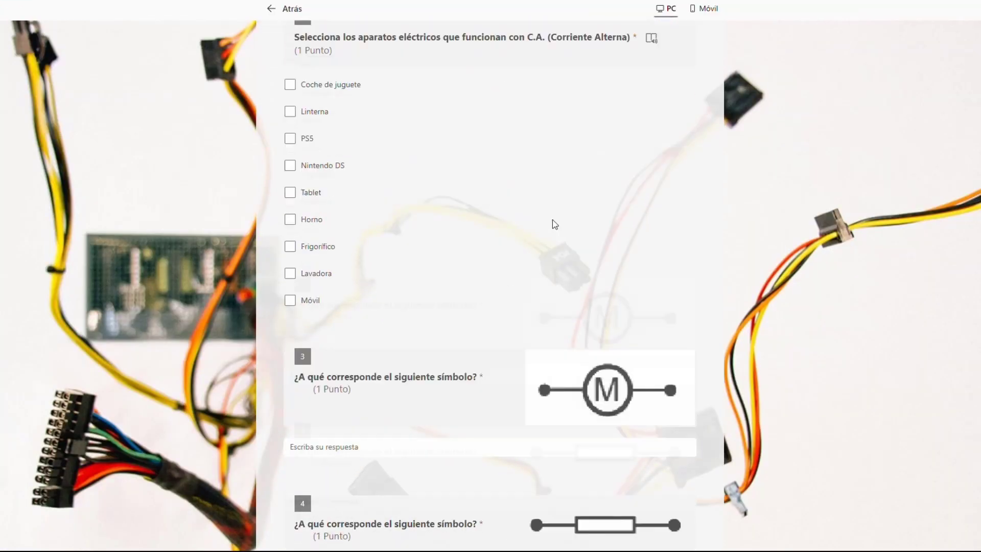
scroll(554, 217, down, 15)
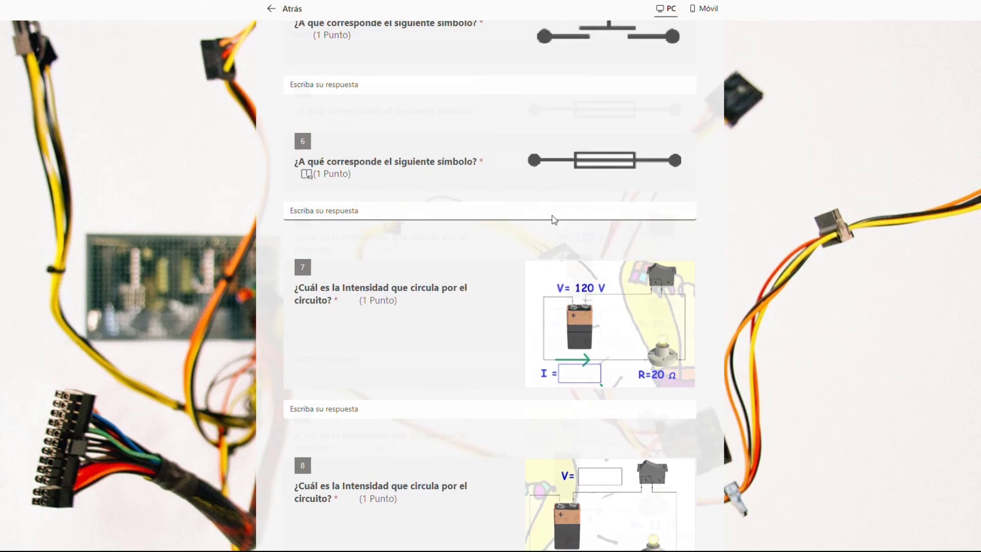
scroll(554, 217, up, 15)
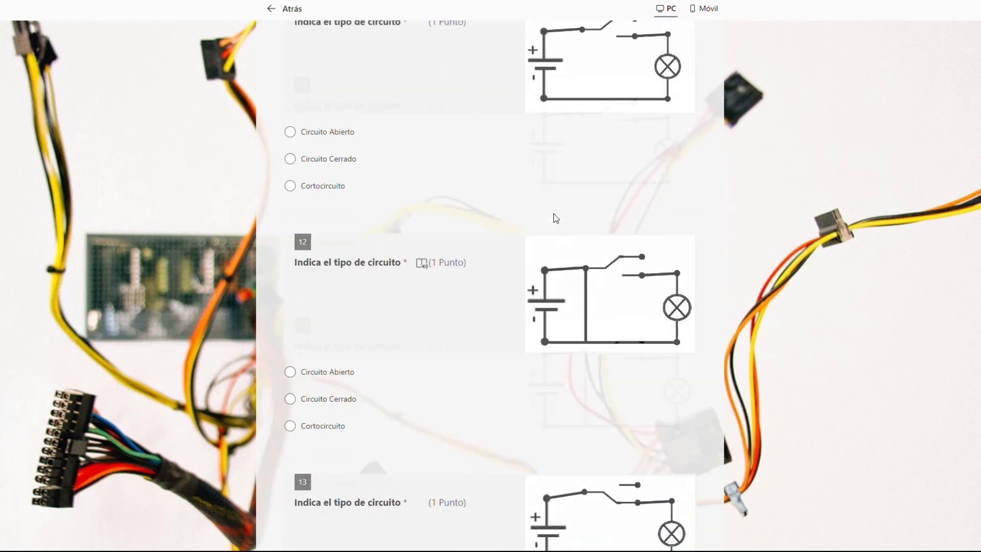
scroll(556, 218, up, 10)
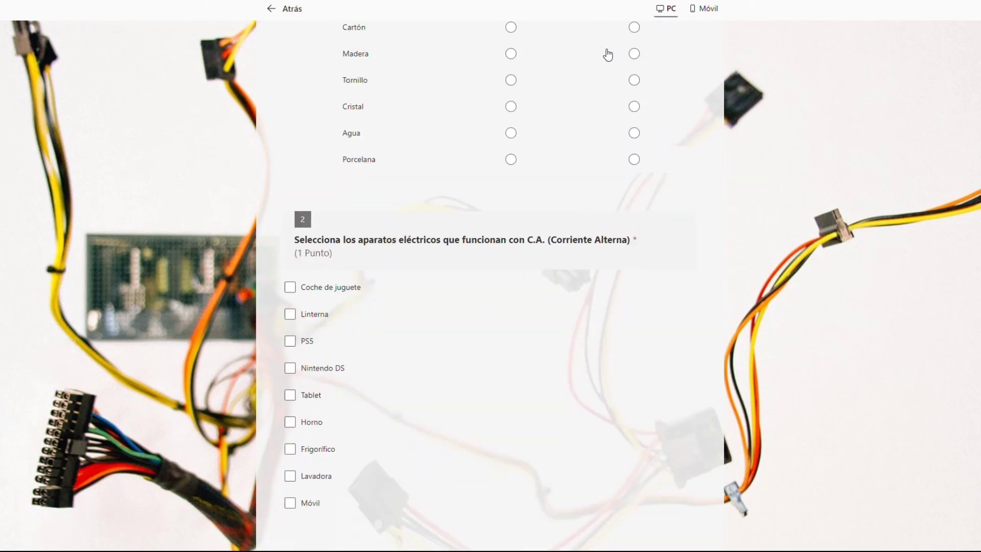
click(698, 10)
scroll(550, 277, up, 3)
scroll(551, 272, down, 10)
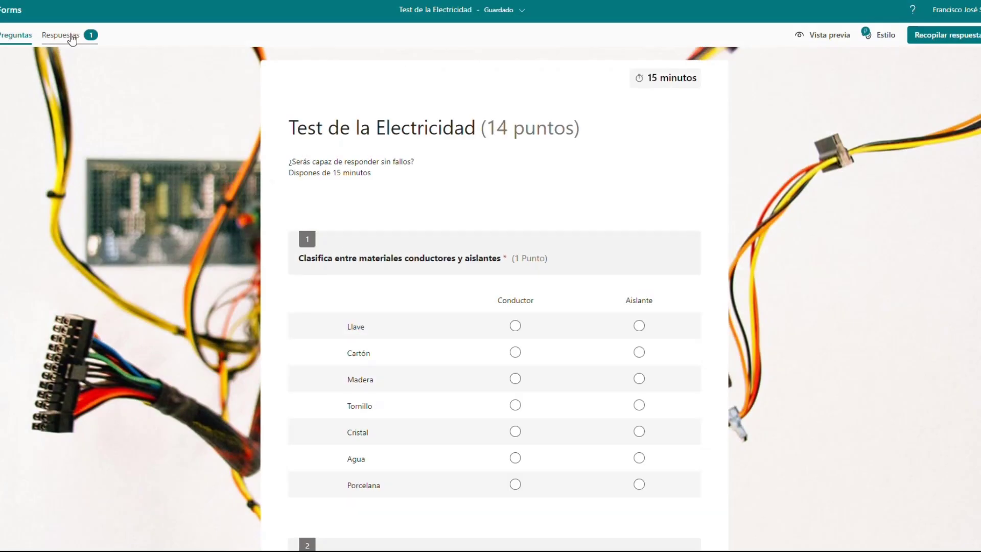
Display the responses of "Test de la Electricidad" and examine the summary figures and each question's chart.
click(73, 36)
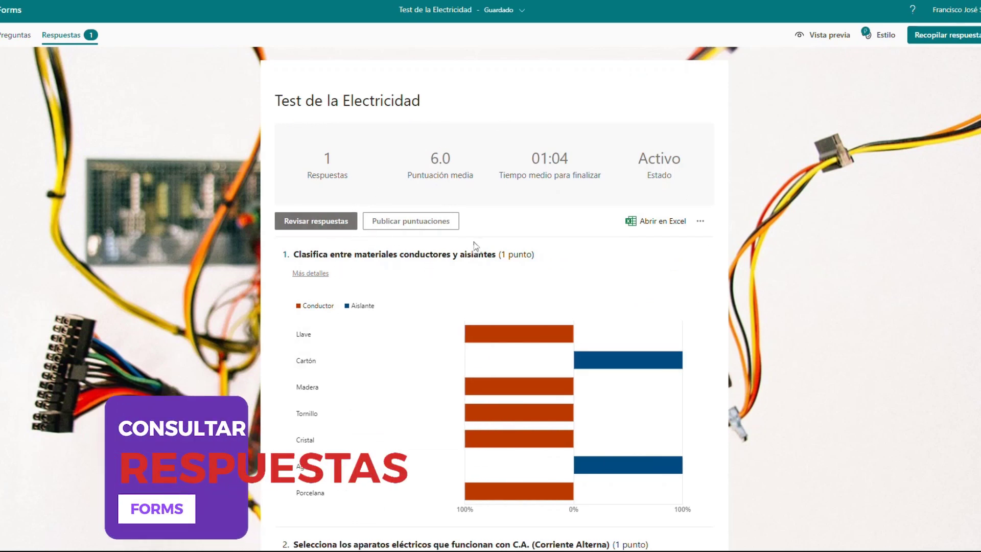
scroll(556, 390, down, 2)
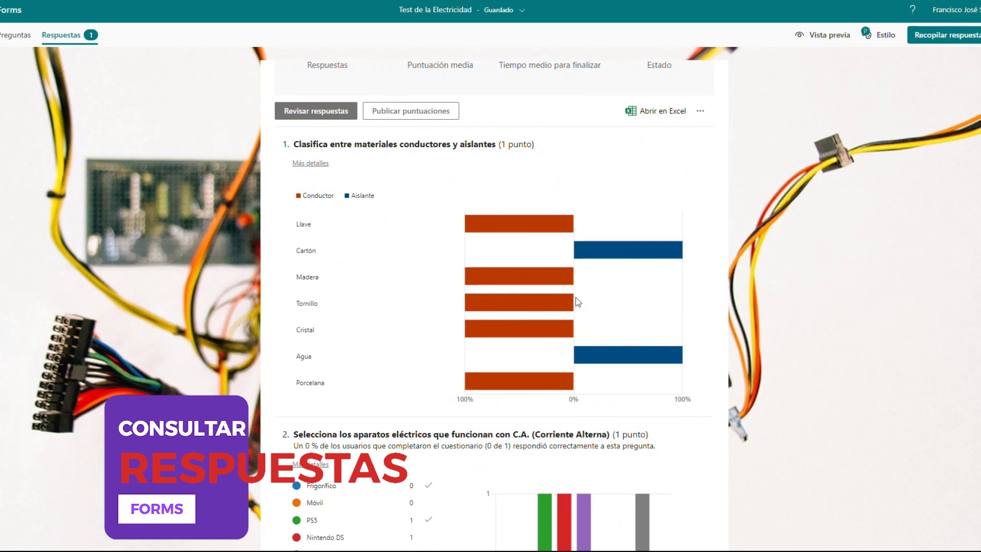
scroll(564, 371, down, 5)
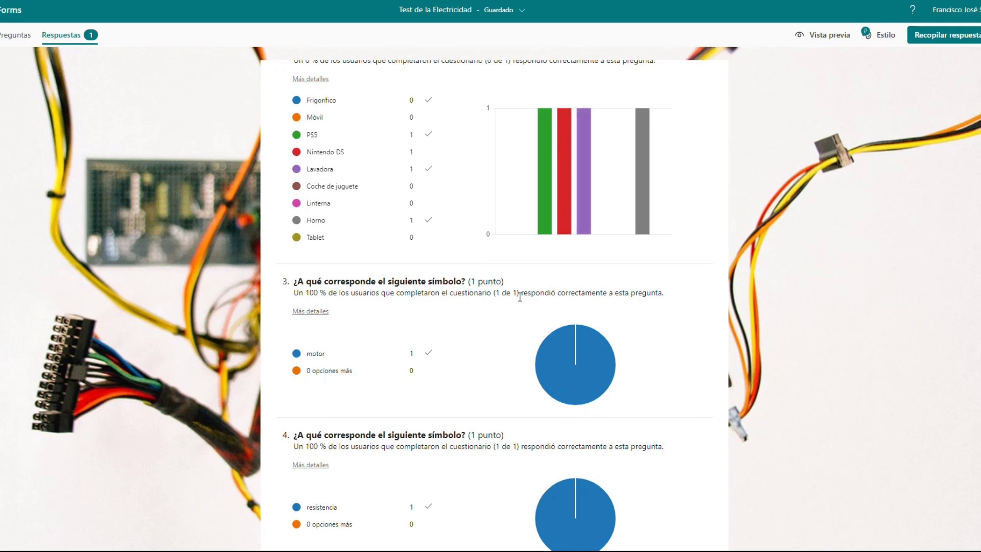
scroll(518, 295, down, 7)
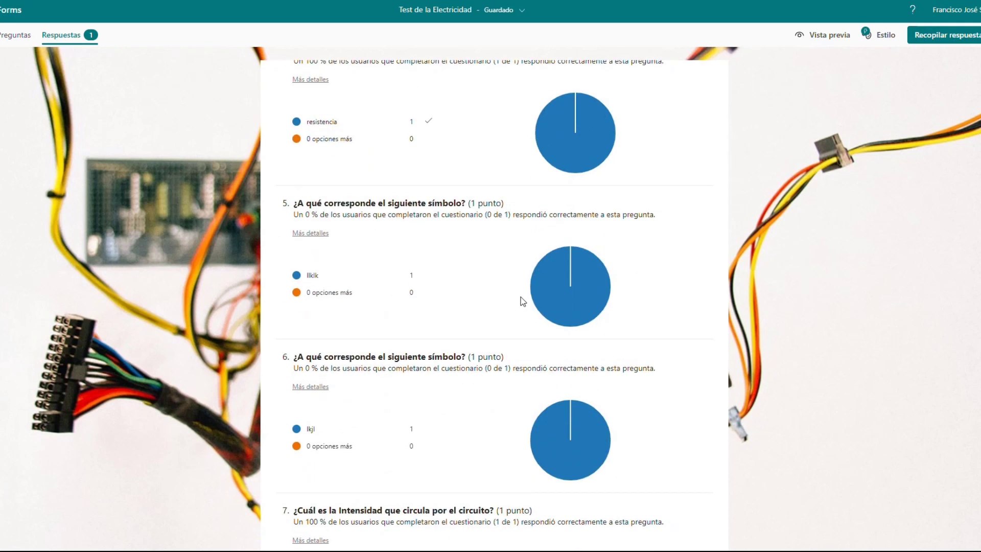
scroll(522, 300, down, 12)
scroll(521, 261, up, 5)
scroll(522, 262, up, 20)
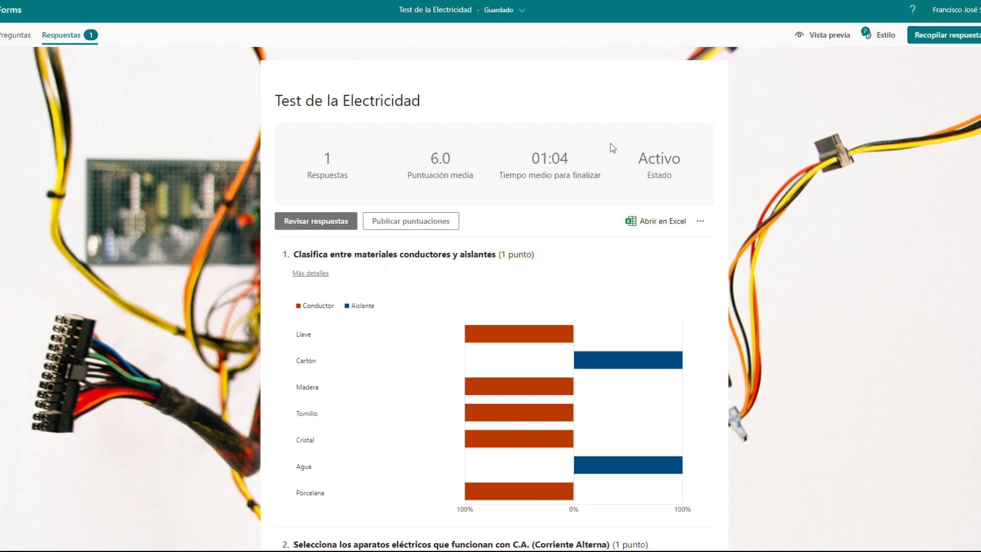
Open the quiz responses in Excel and check the response's start time, finish time and total points cells.
click(644, 225)
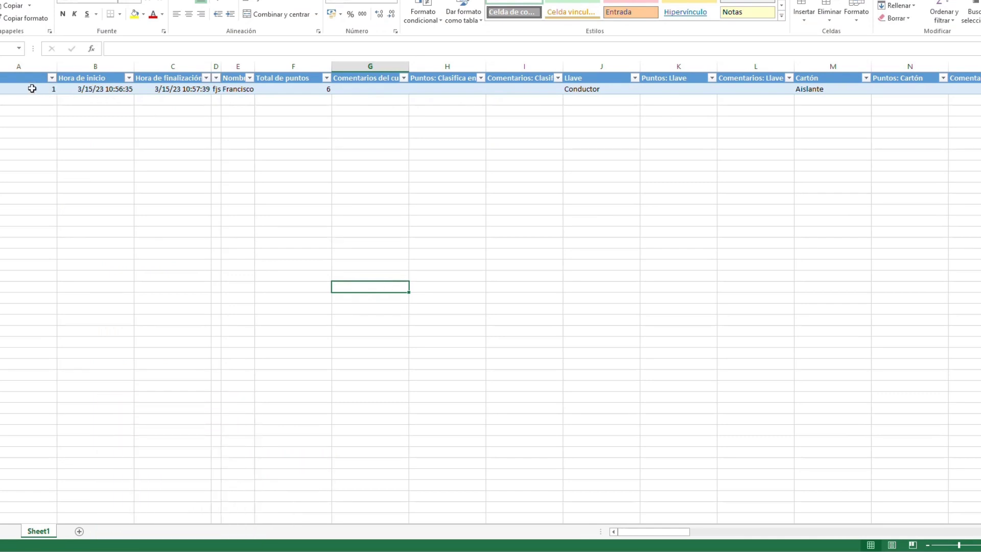
click(95, 90)
click(184, 90)
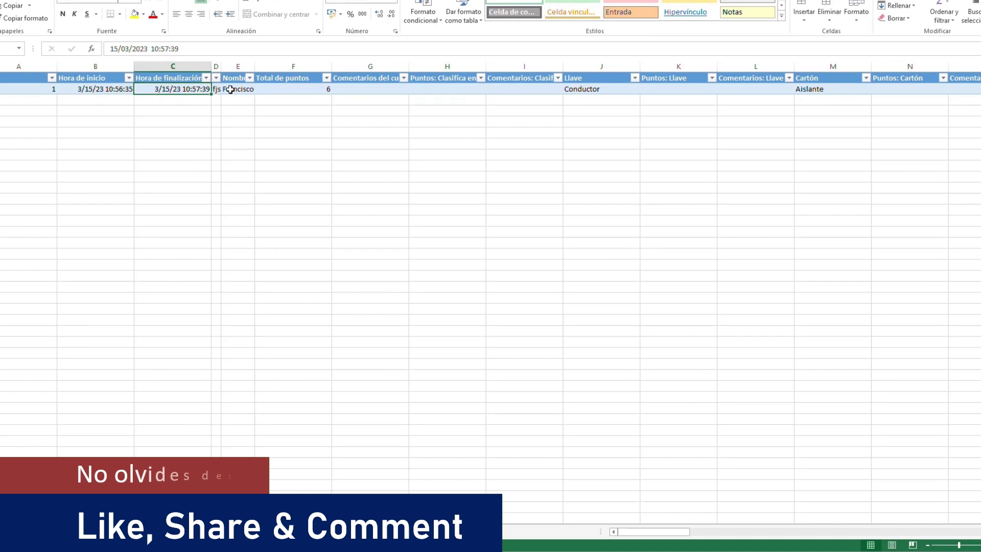
click(317, 90)
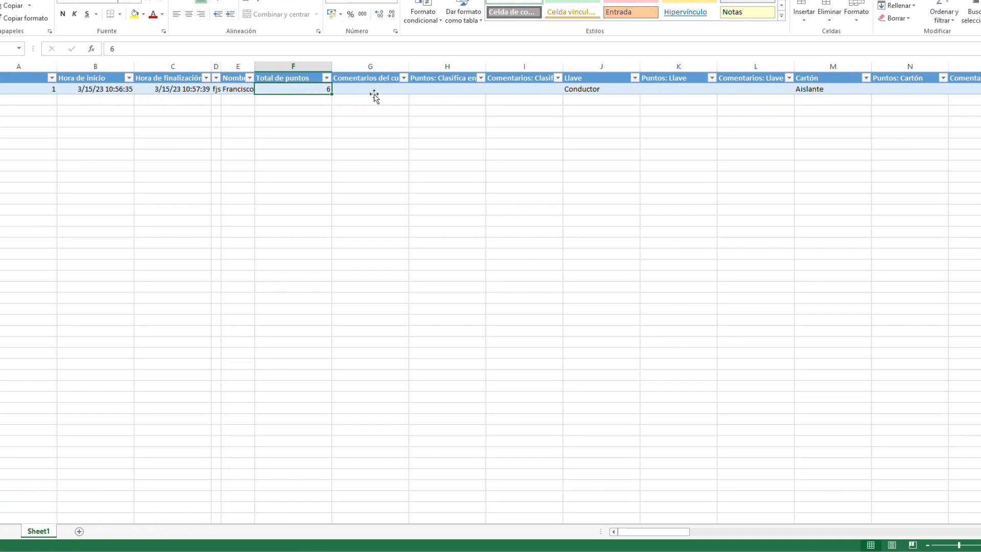
Examine the answer, points and comments columns across the response row, and return to the total points cell.
key(Right)
key(Right)
key(Right)
key(Right)
key(Right)
key(Right)
key(Right)
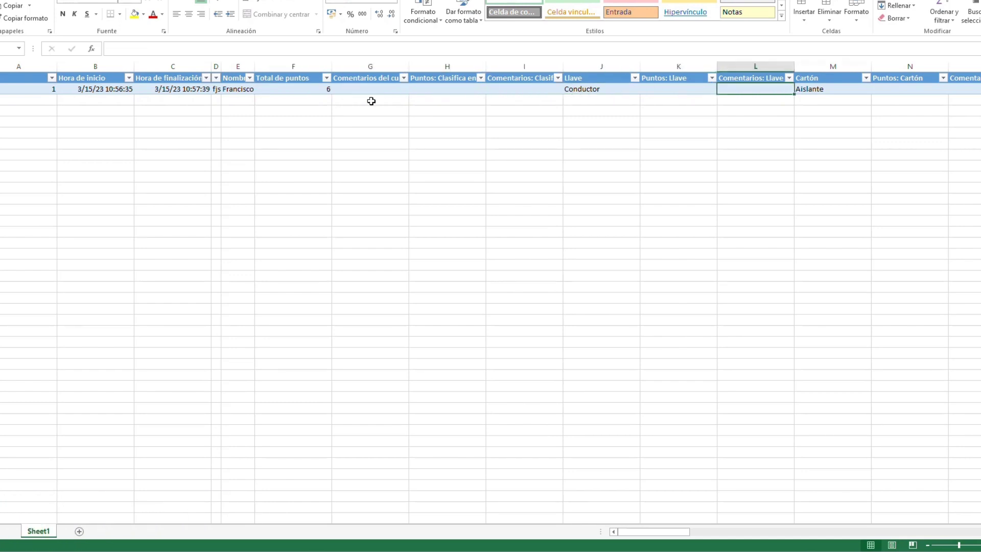
key(Right)
key(Right)
key(Right)
key(Right)
key(Right)
key(Right)
key(Right)
key(Right)
key(Right)
key(Right)
key(Right)
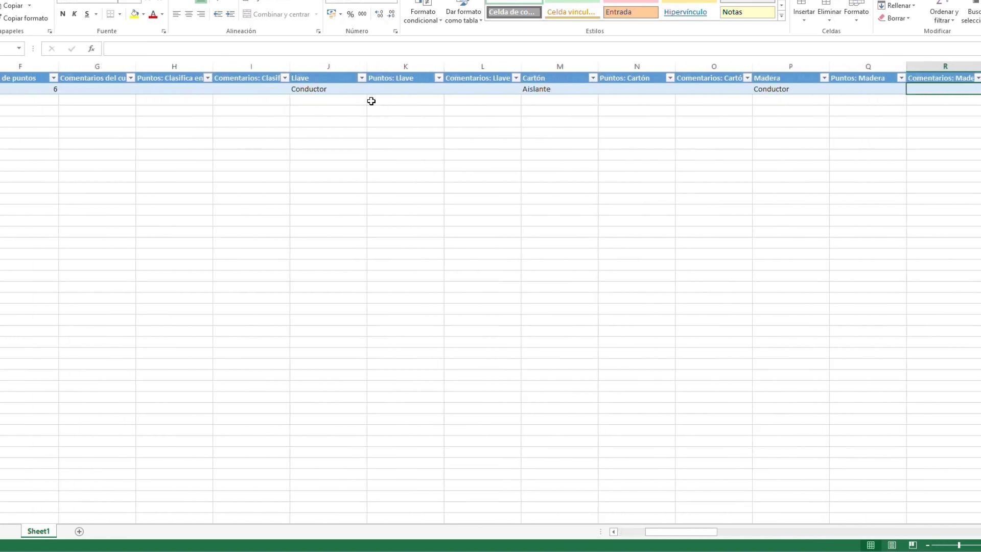
key(Right)
key(Right)
key(Right)
key(Right)
key(Right)
key(Right)
key(Right)
key(Right)
key(Right)
key(Right)
key(Right)
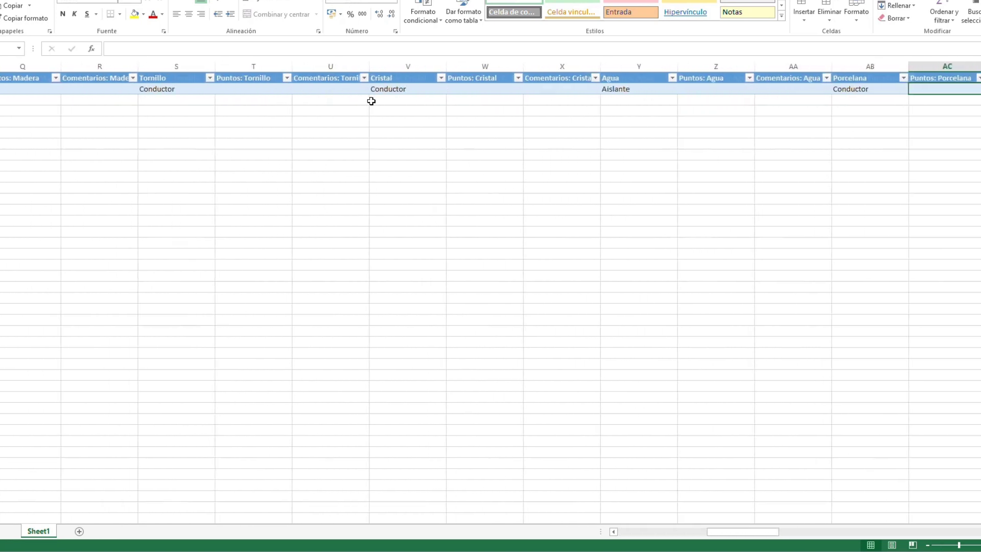
key(Right)
key(Right)
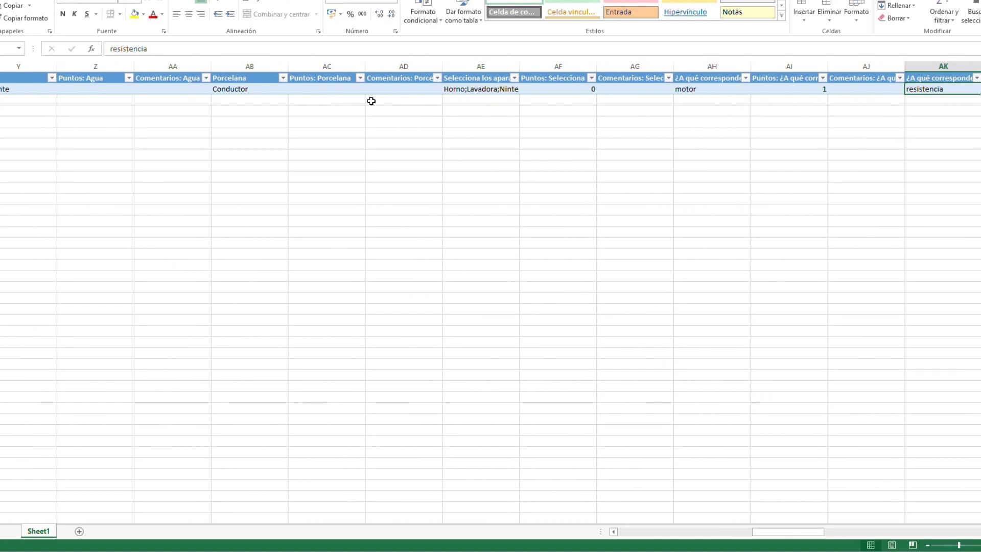
key(Right)
key(Right)
key(Right)
key(Right)
key(Right)
key(Right)
key(Right)
key(Right)
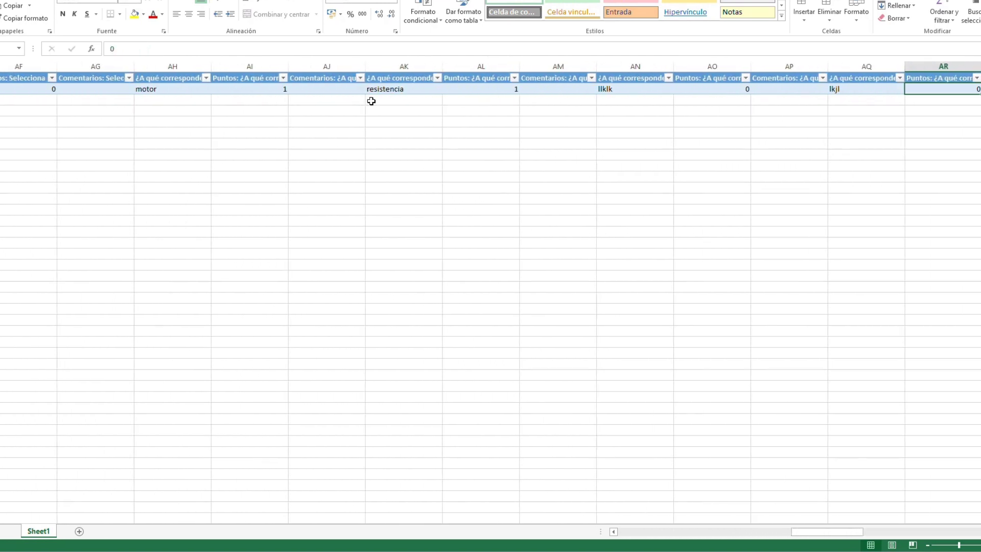
key(Right)
key(Right)
key(Right)
key(Right)
key(Right)
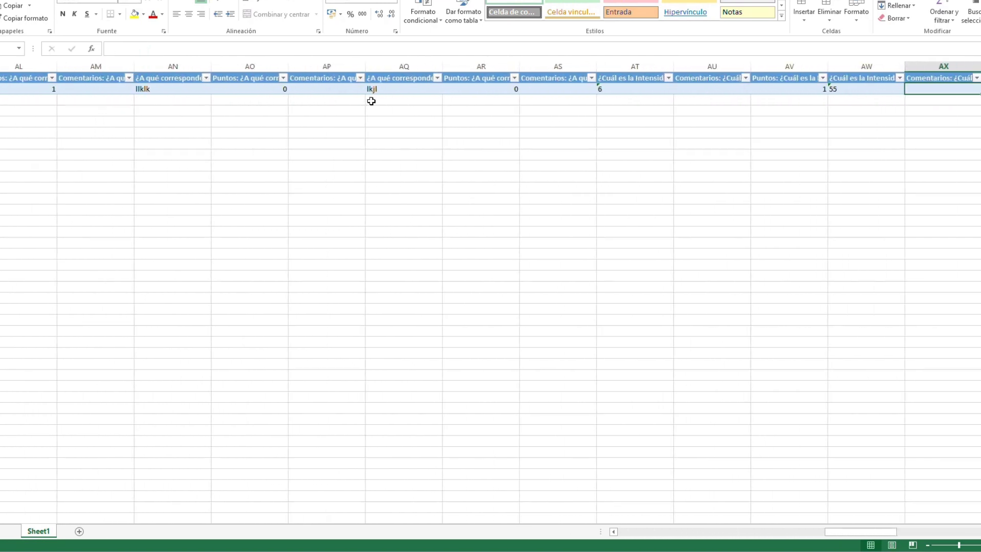
key(Right)
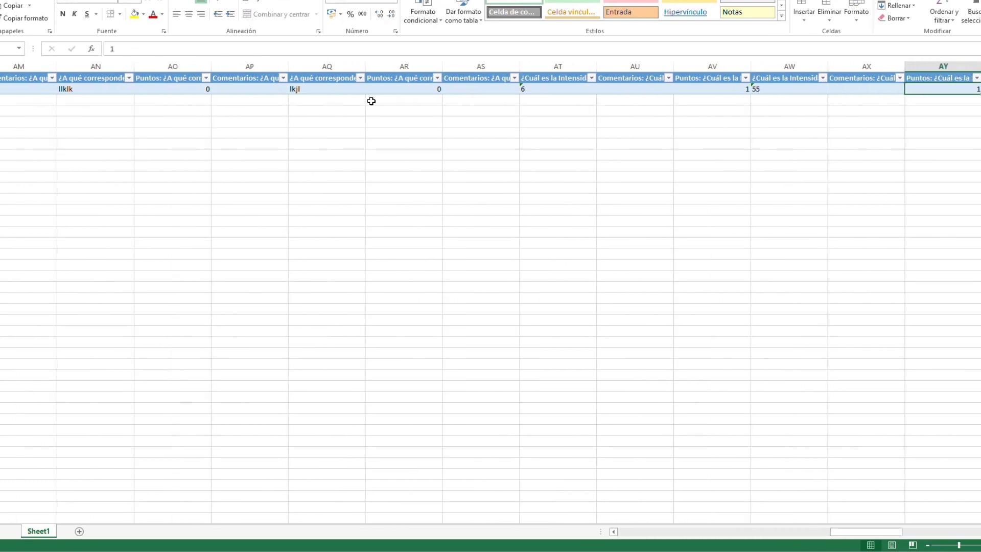
key(Home)
click(318, 89)
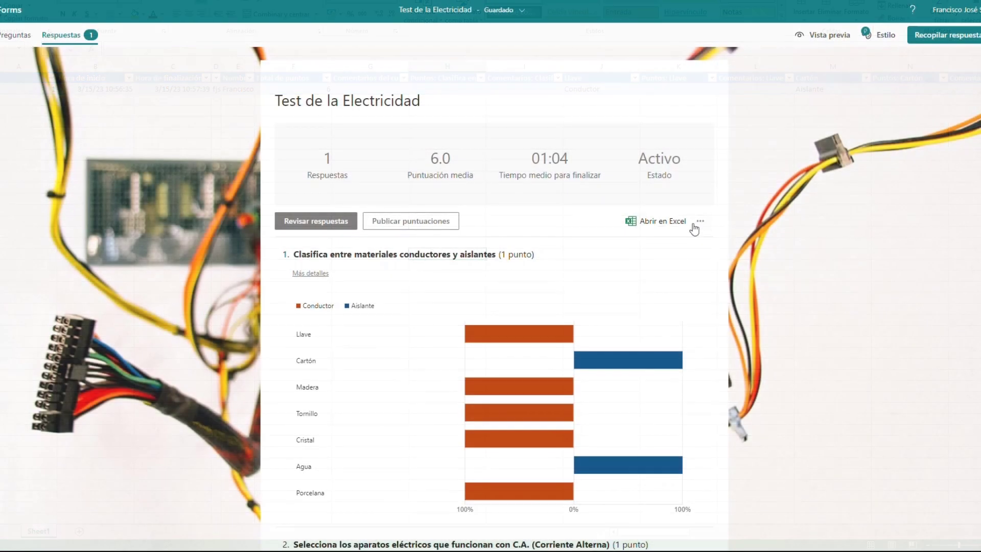
Go back to the Forms responses, examine the print preview of the response summary, and cancel printing.
click(699, 223)
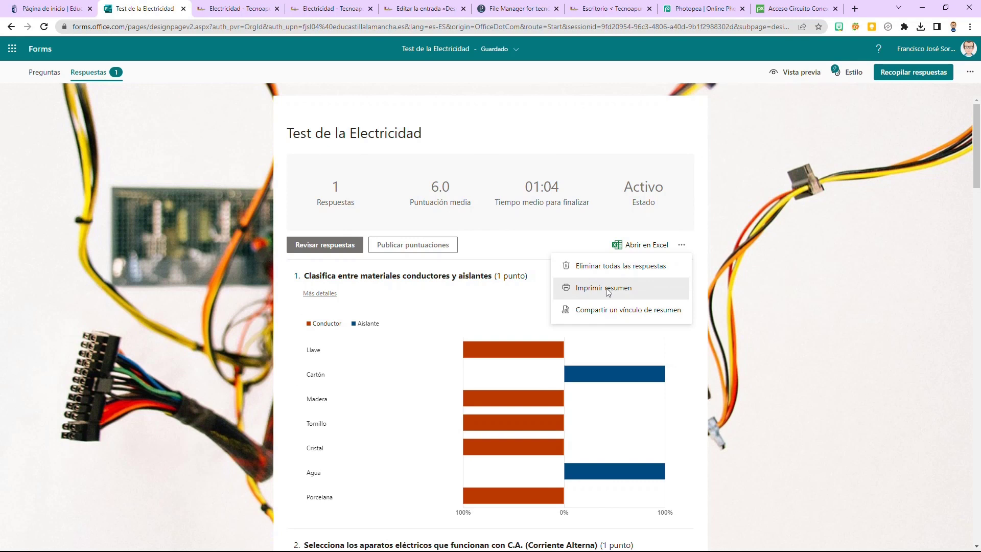
click(608, 289)
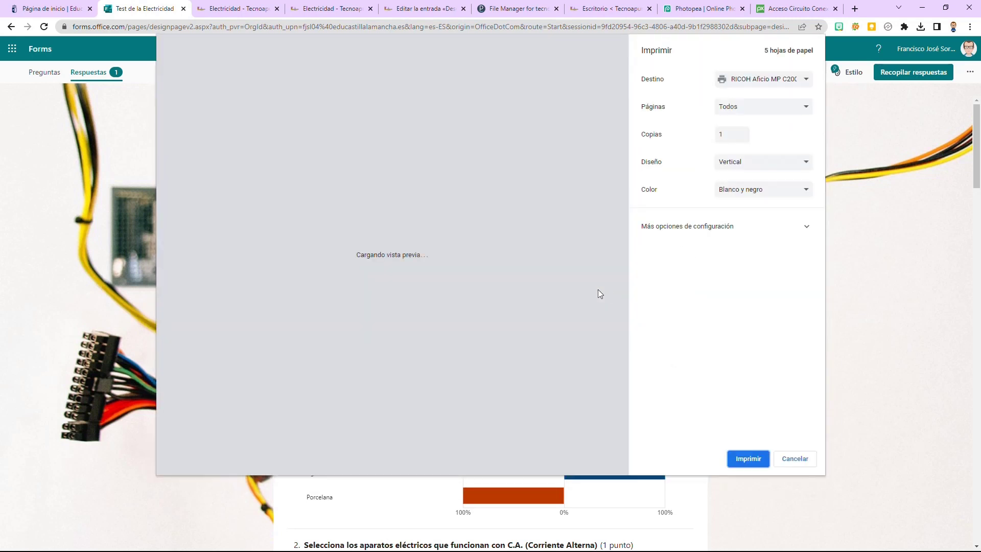
scroll(506, 272, down, 1)
scroll(506, 272, down, 12)
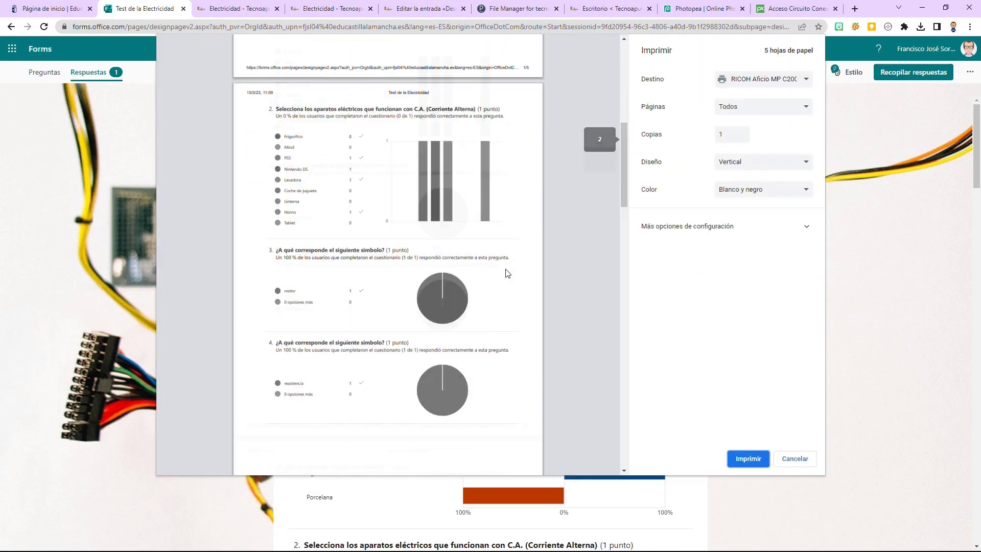
click(795, 457)
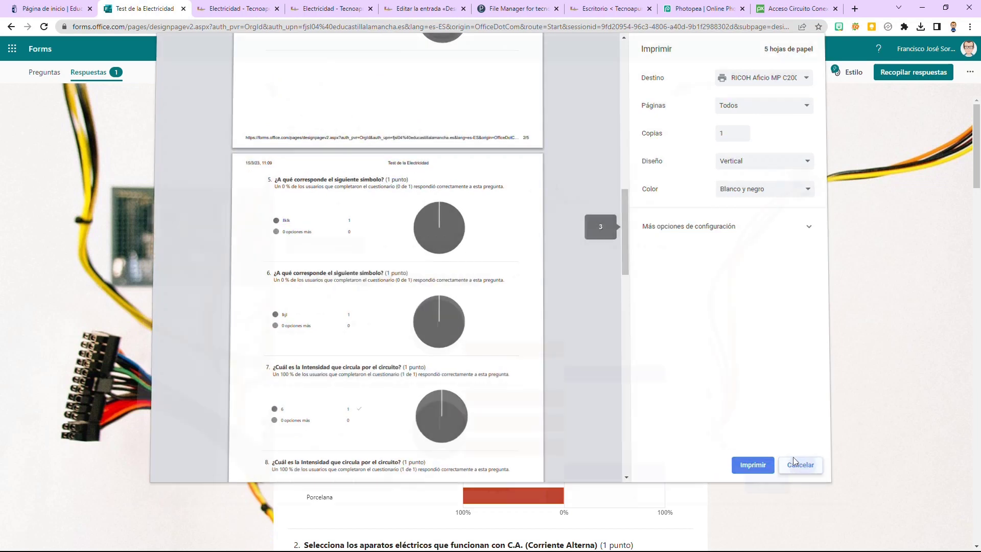
Open the list of unpublished scores and preview the respondent's graded quiz, examining the first questions.
click(415, 245)
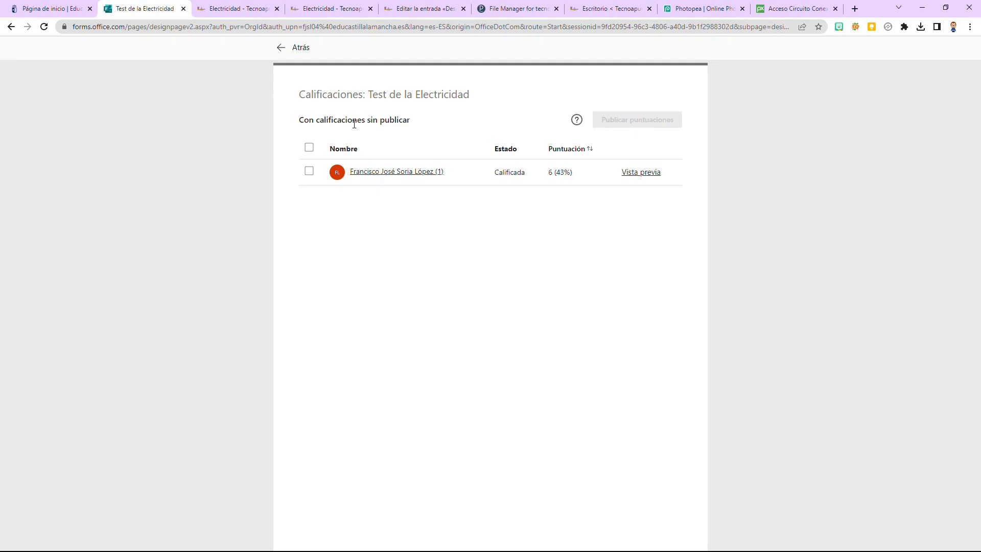
click(645, 172)
scroll(602, 377, down, 3)
scroll(603, 379, down, 3)
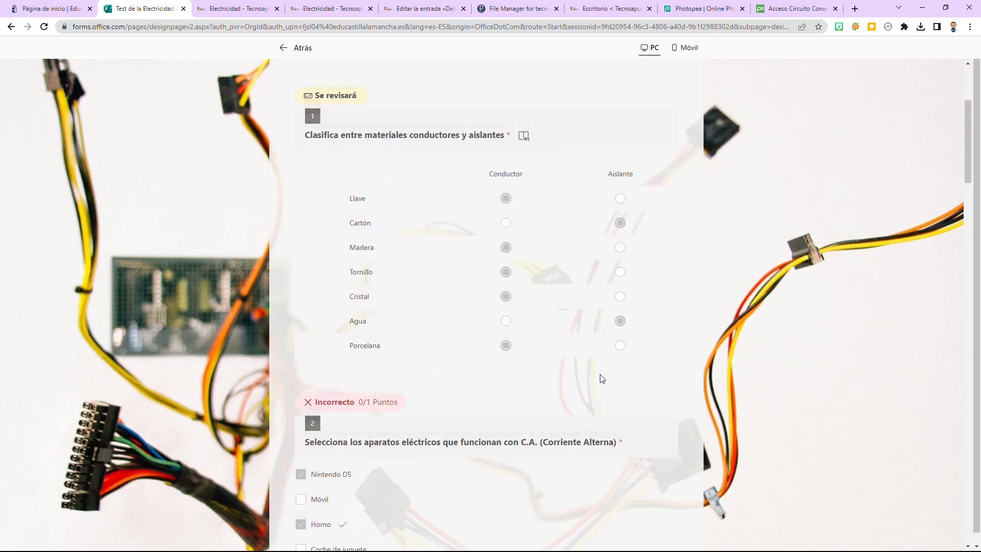